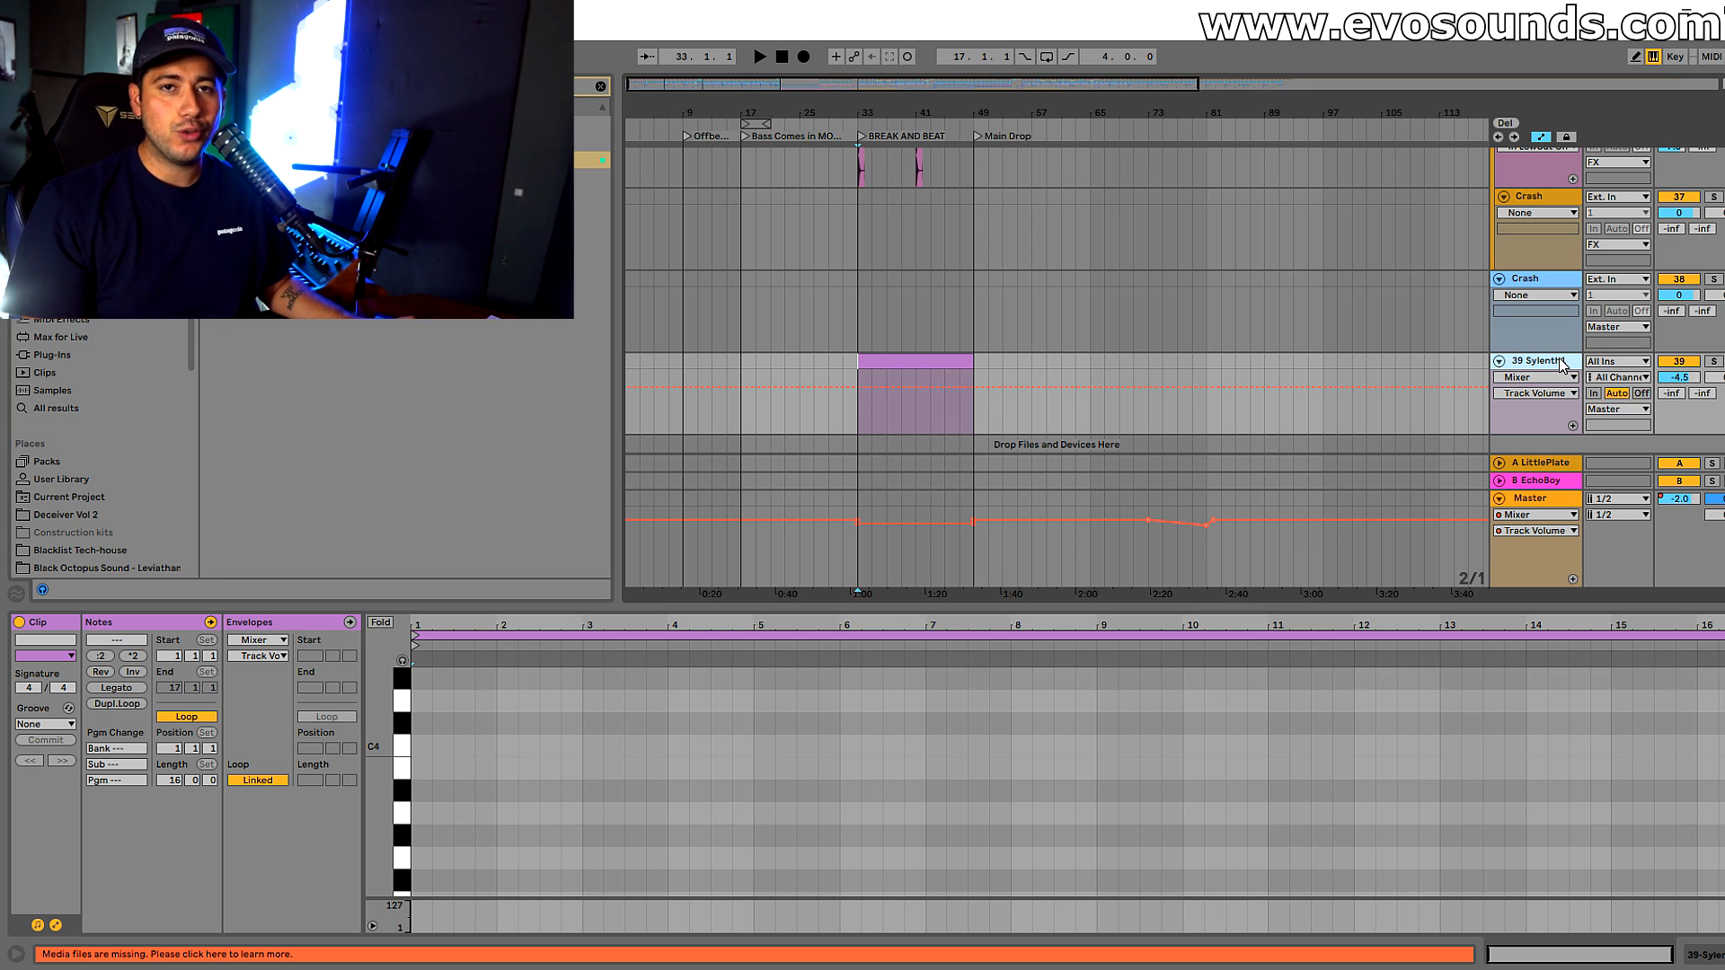
# Enlarge the arrangement view and look through the FX, Sylenth1 and TFH_Music tracks around the BREAK AND BEAT section
pyautogui.click(862, 537)
pyautogui.moveTo(838, 617); pyautogui.dragTo(827, 961)
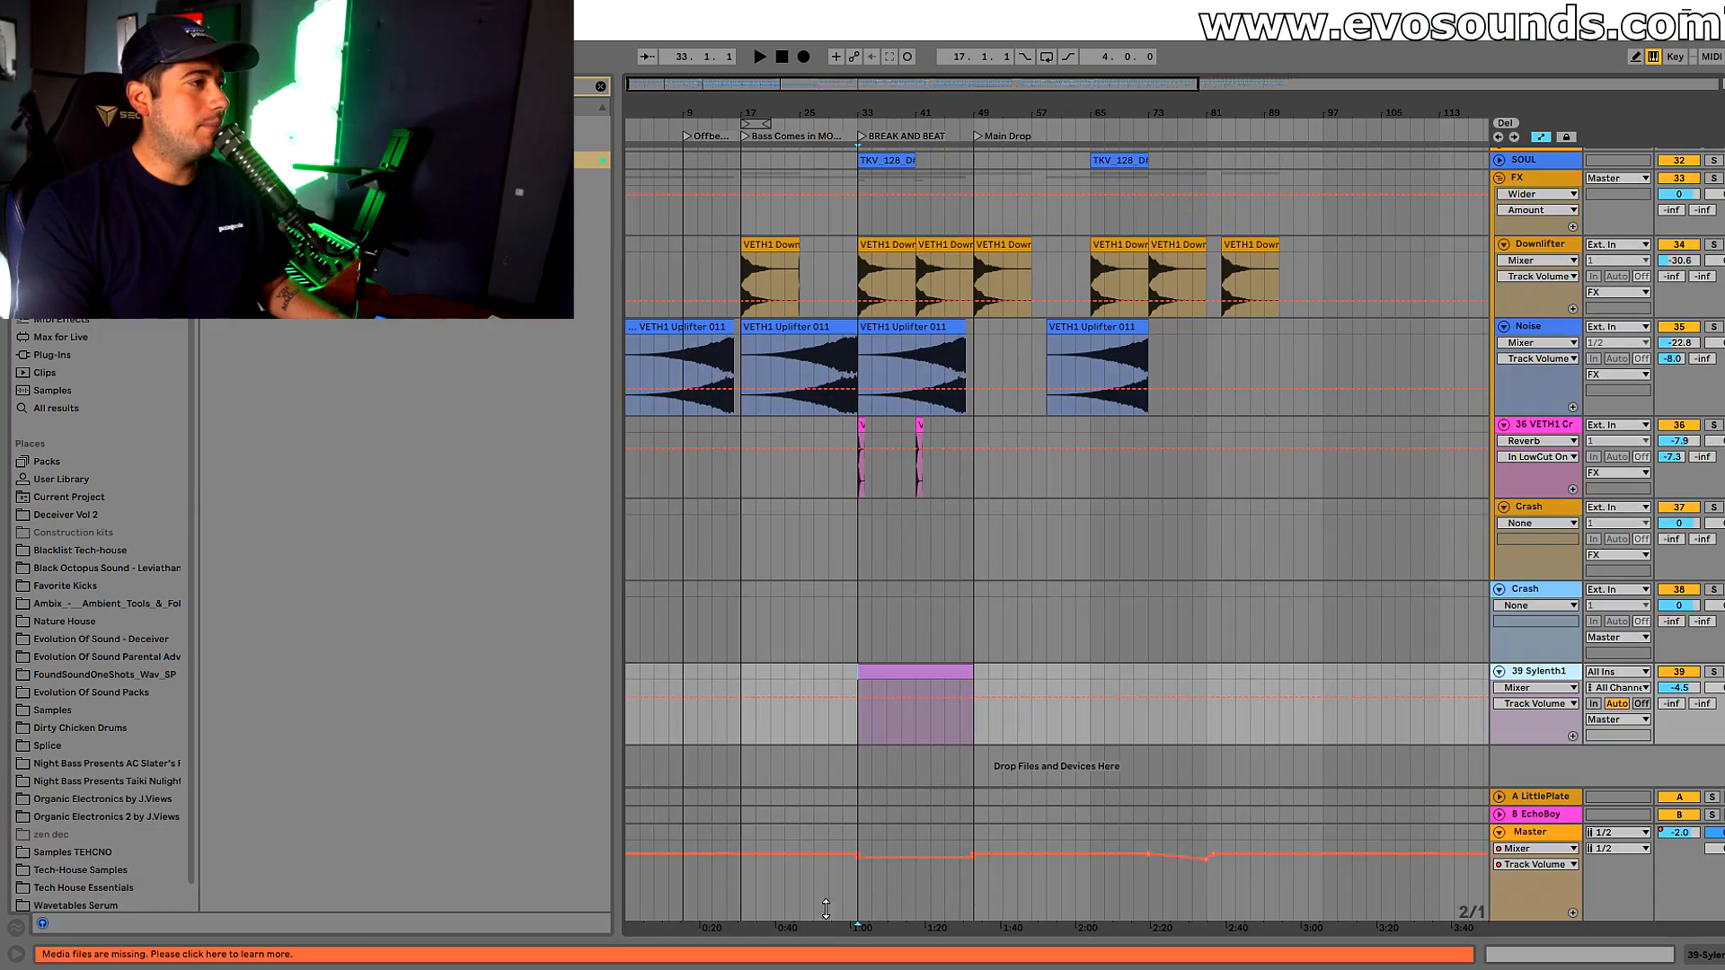
pyautogui.scroll(5, 937, 363)
pyautogui.scroll(10, 936, 357)
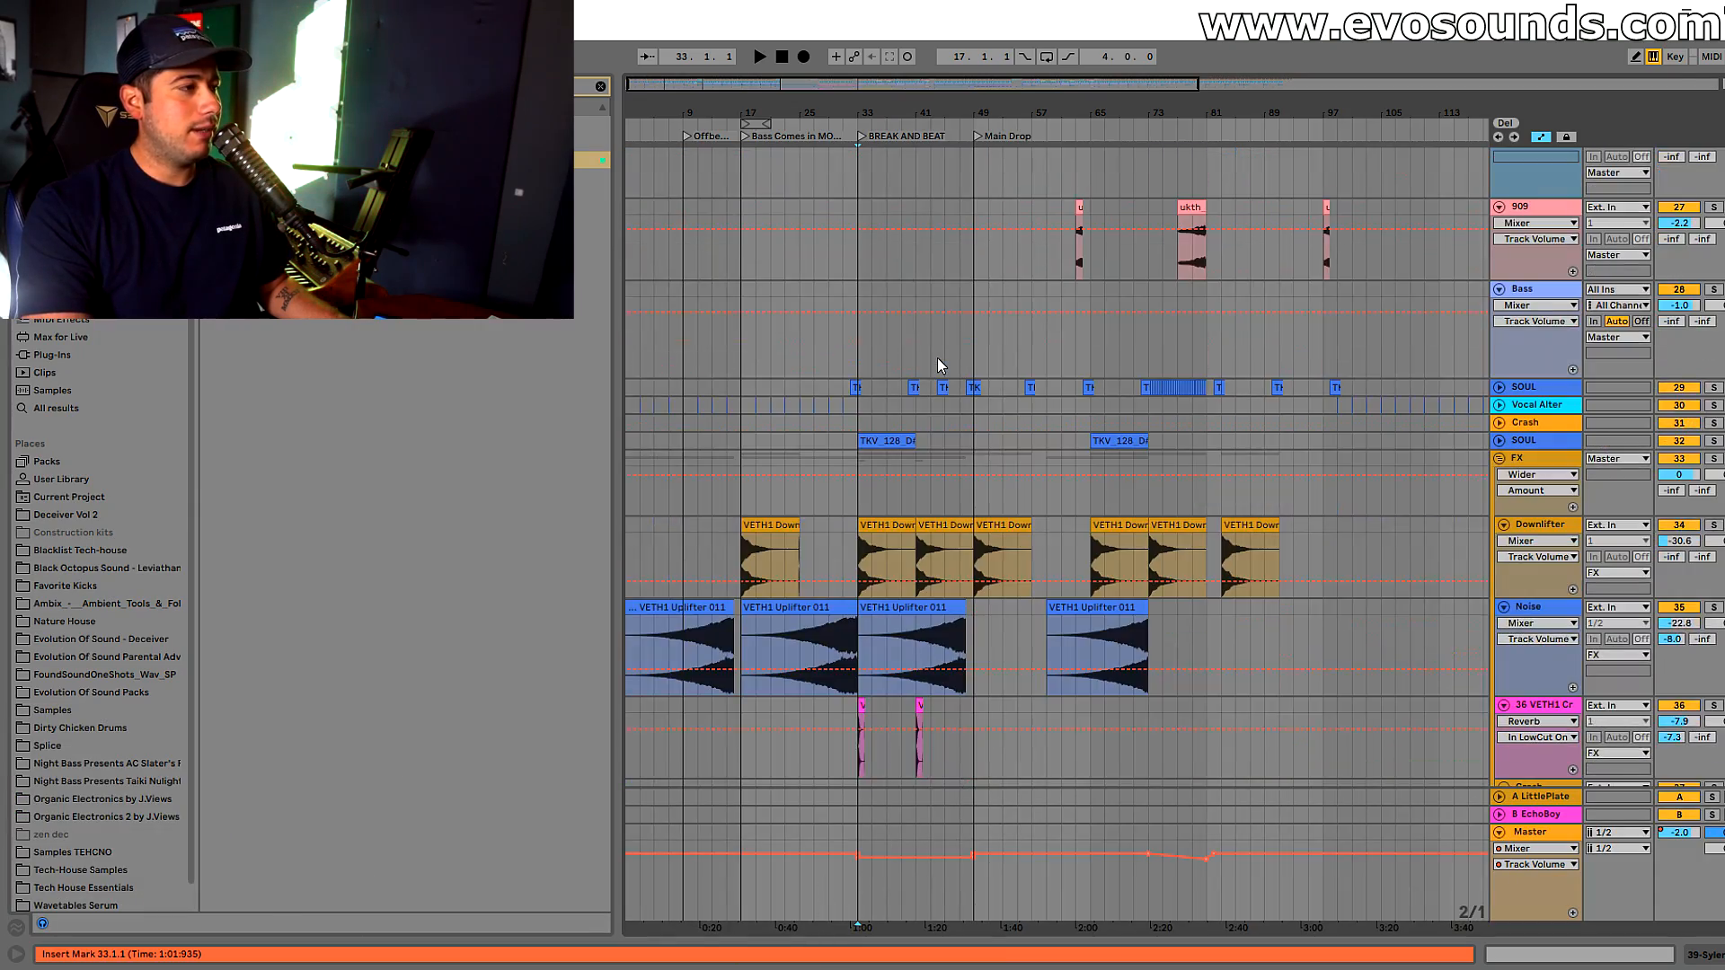
pyautogui.scroll(10, 937, 358)
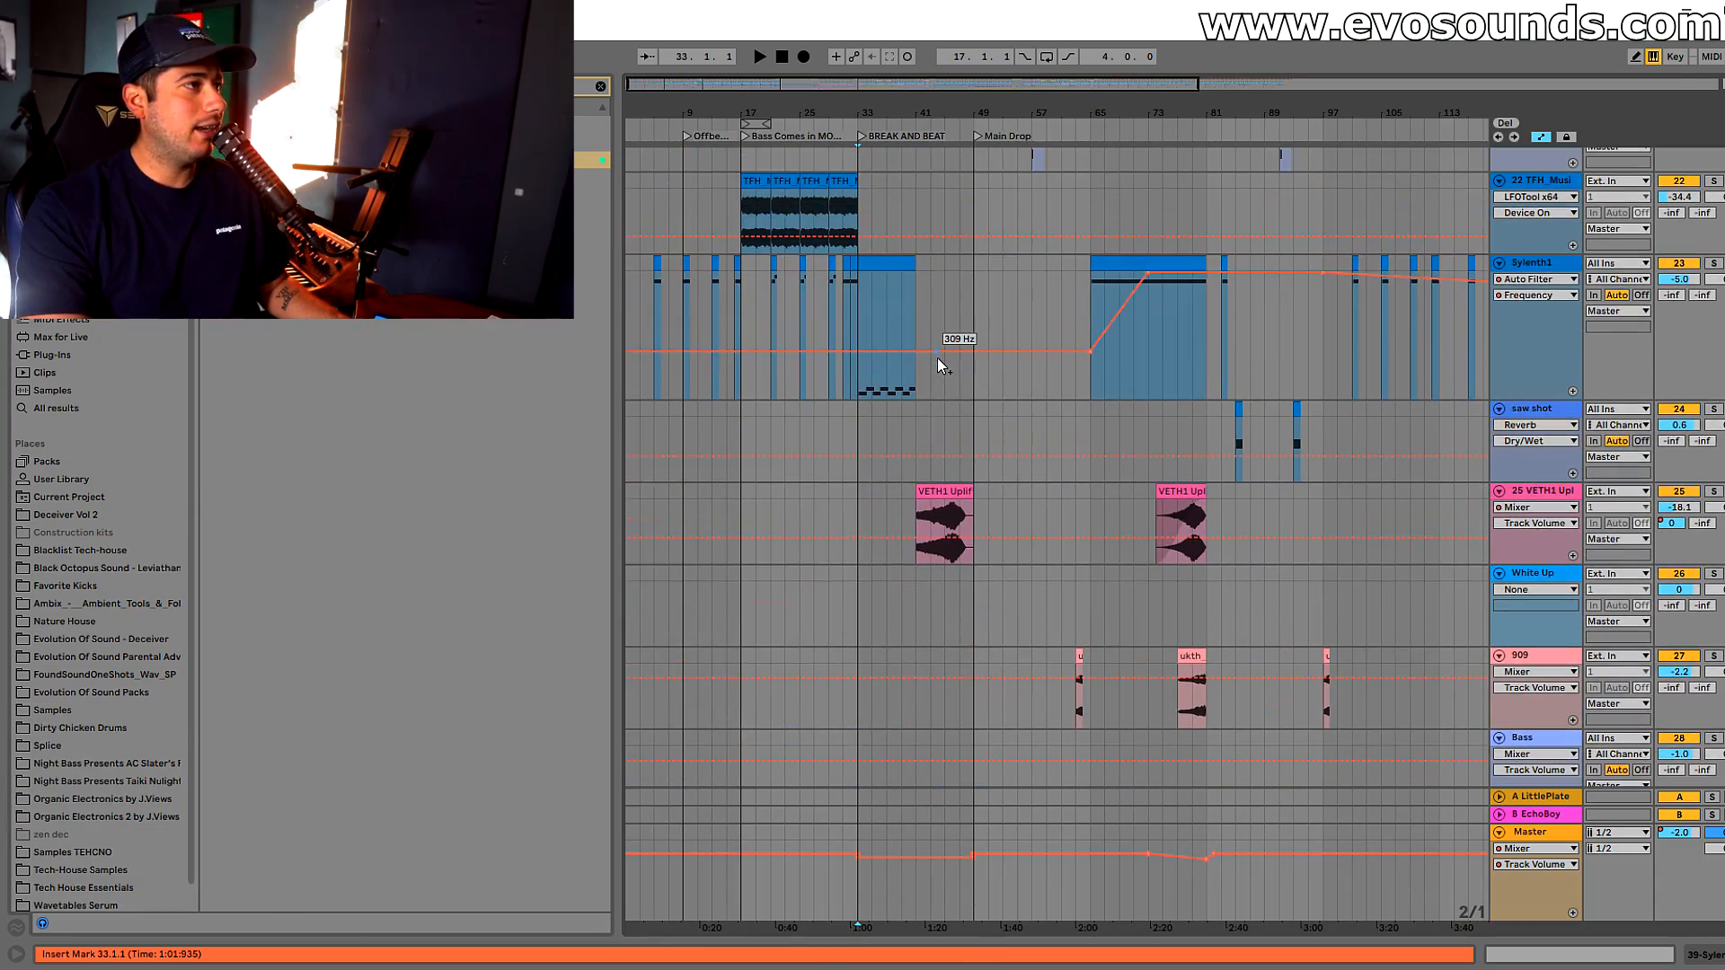
pyautogui.click(788, 353)
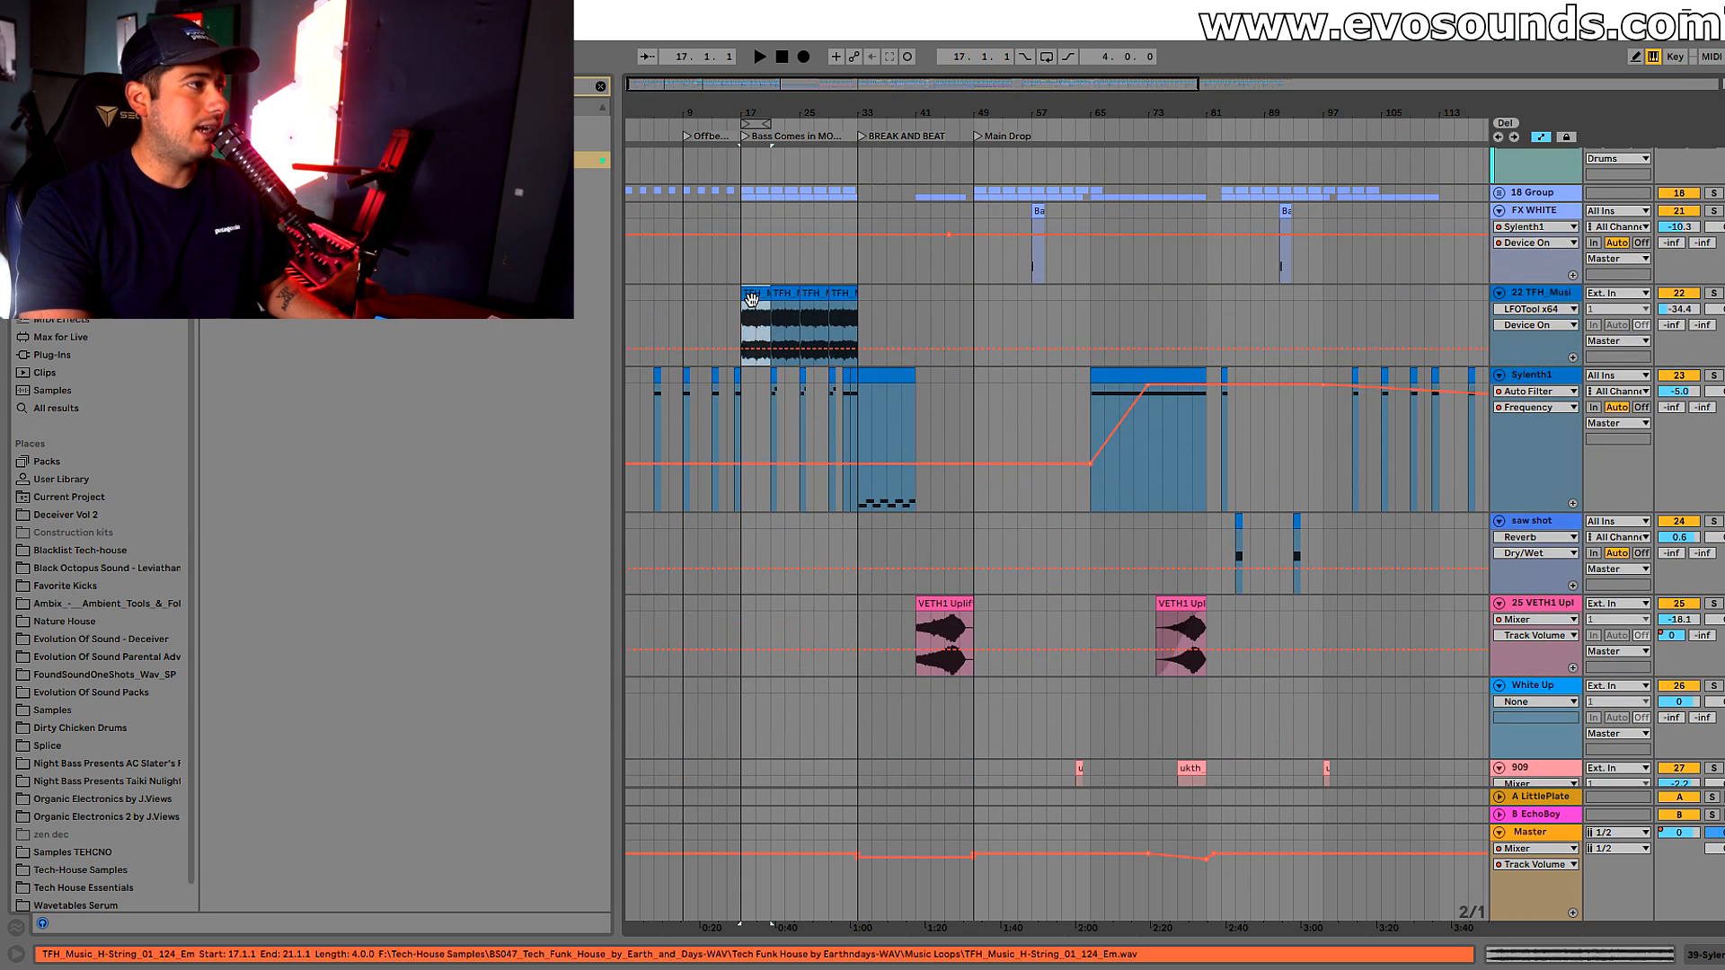
pyautogui.scroll(-10, 855, 462)
pyautogui.scroll(-5, 872, 481)
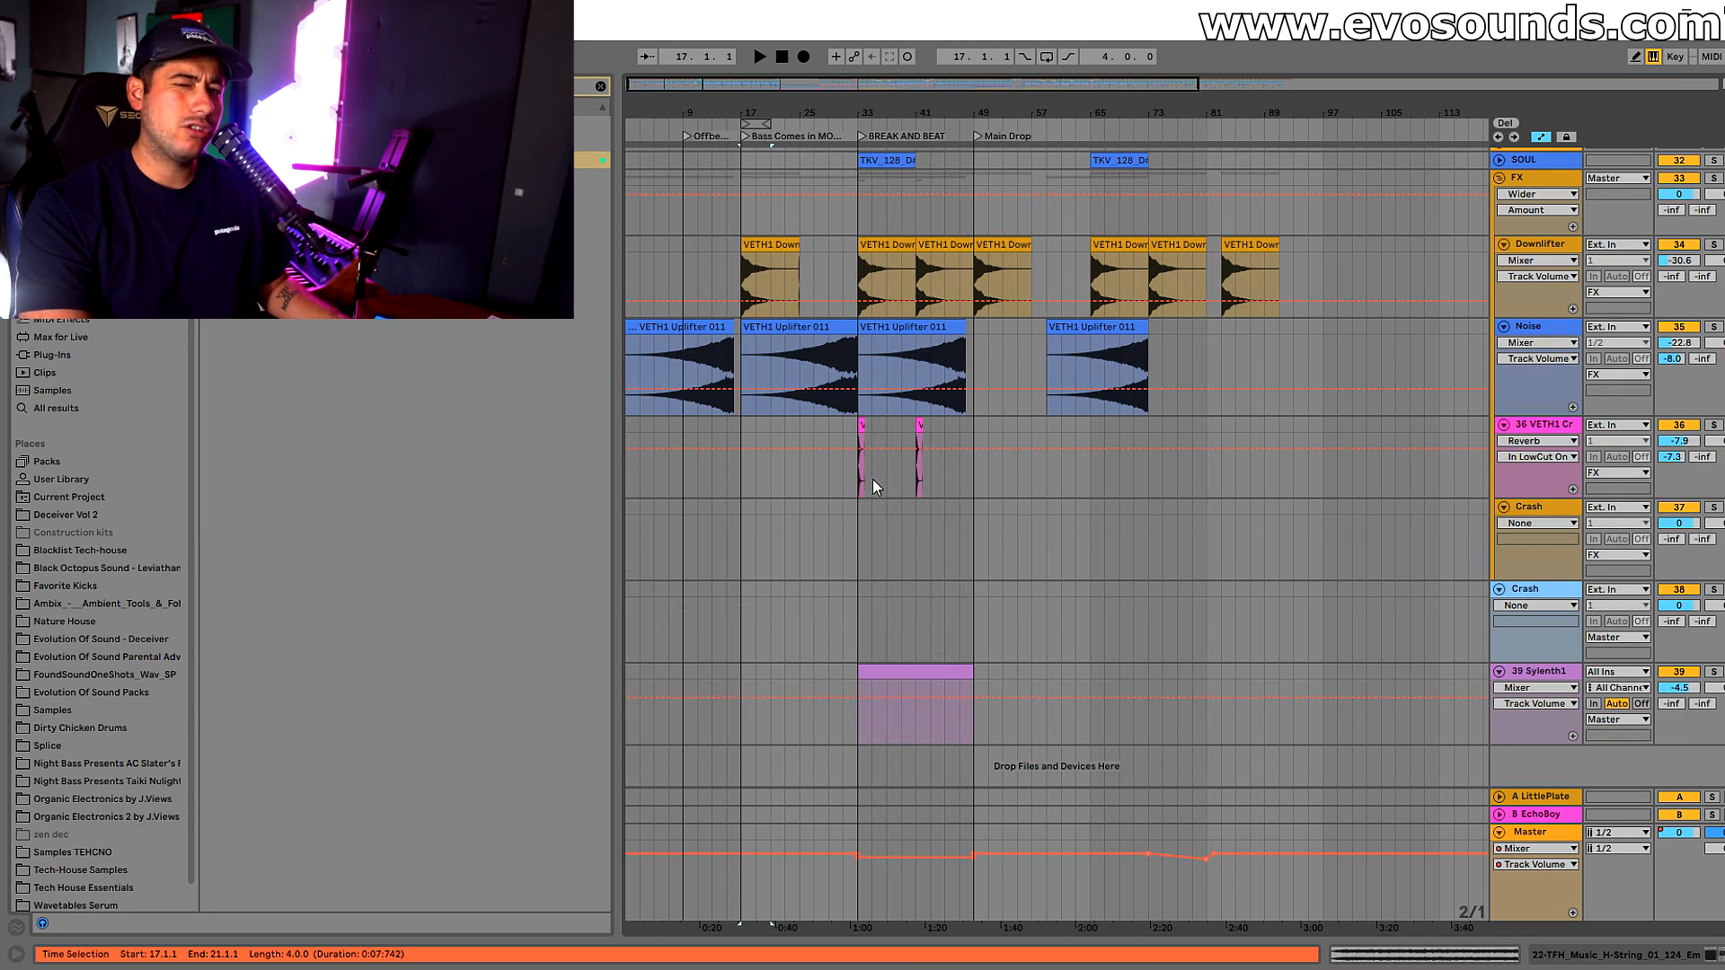
# Play the arrangement from the BREAK AND BEAT locator at bar 33 for a few bars
pyautogui.click(848, 526)
pyautogui.moveTo(869, 84); pyautogui.dragTo(855, 135)
pyautogui.click(819, 360)
pyautogui.click(835, 367)
pyautogui.press('space')
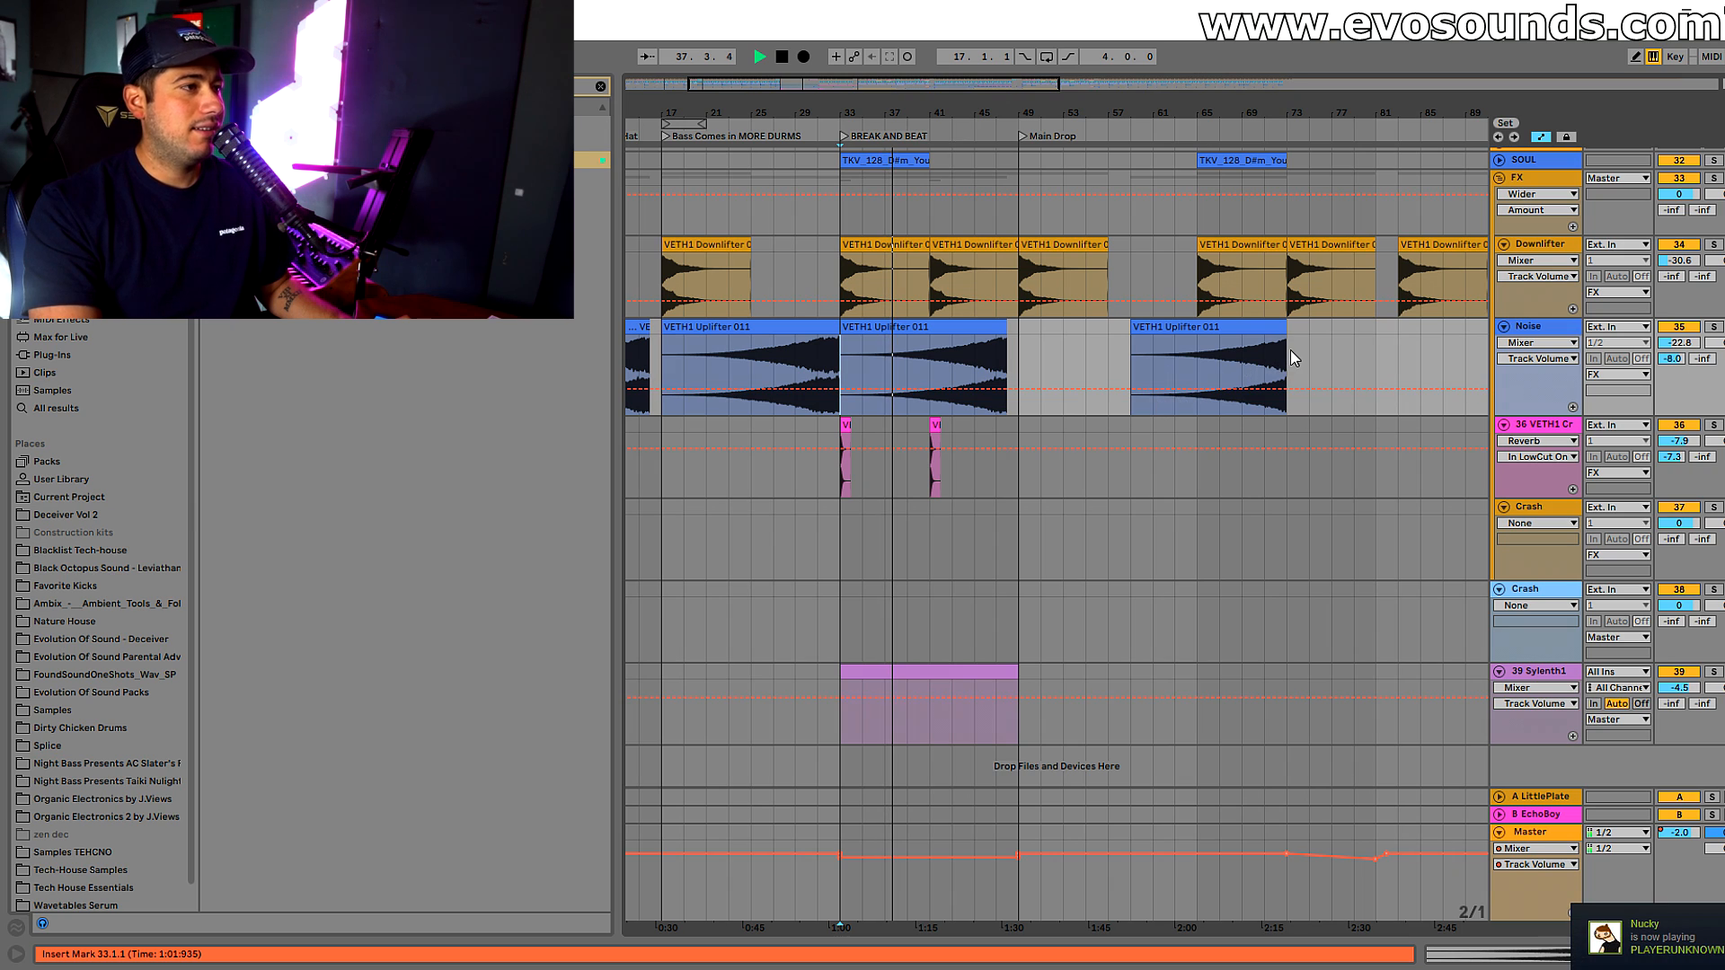
pyautogui.press('space')
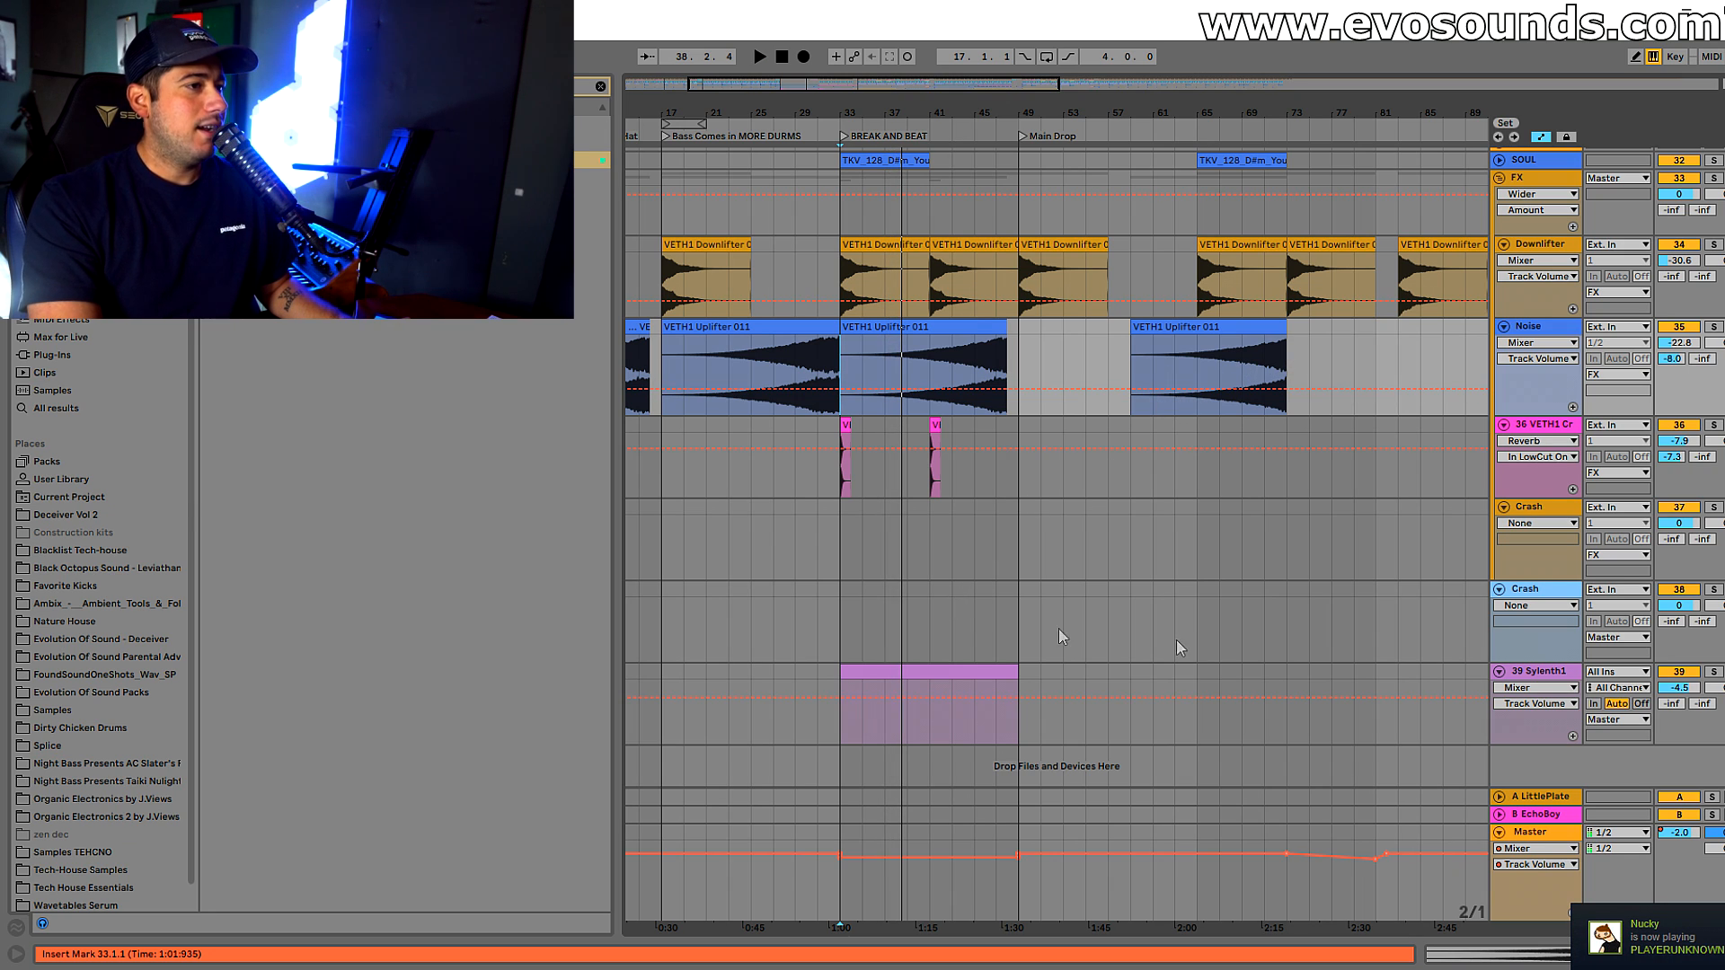
# Inspect the Init patch of the Sylenth1 instrument on track 39, including its oscillator waveform
pyautogui.doubleClick(1534, 672)
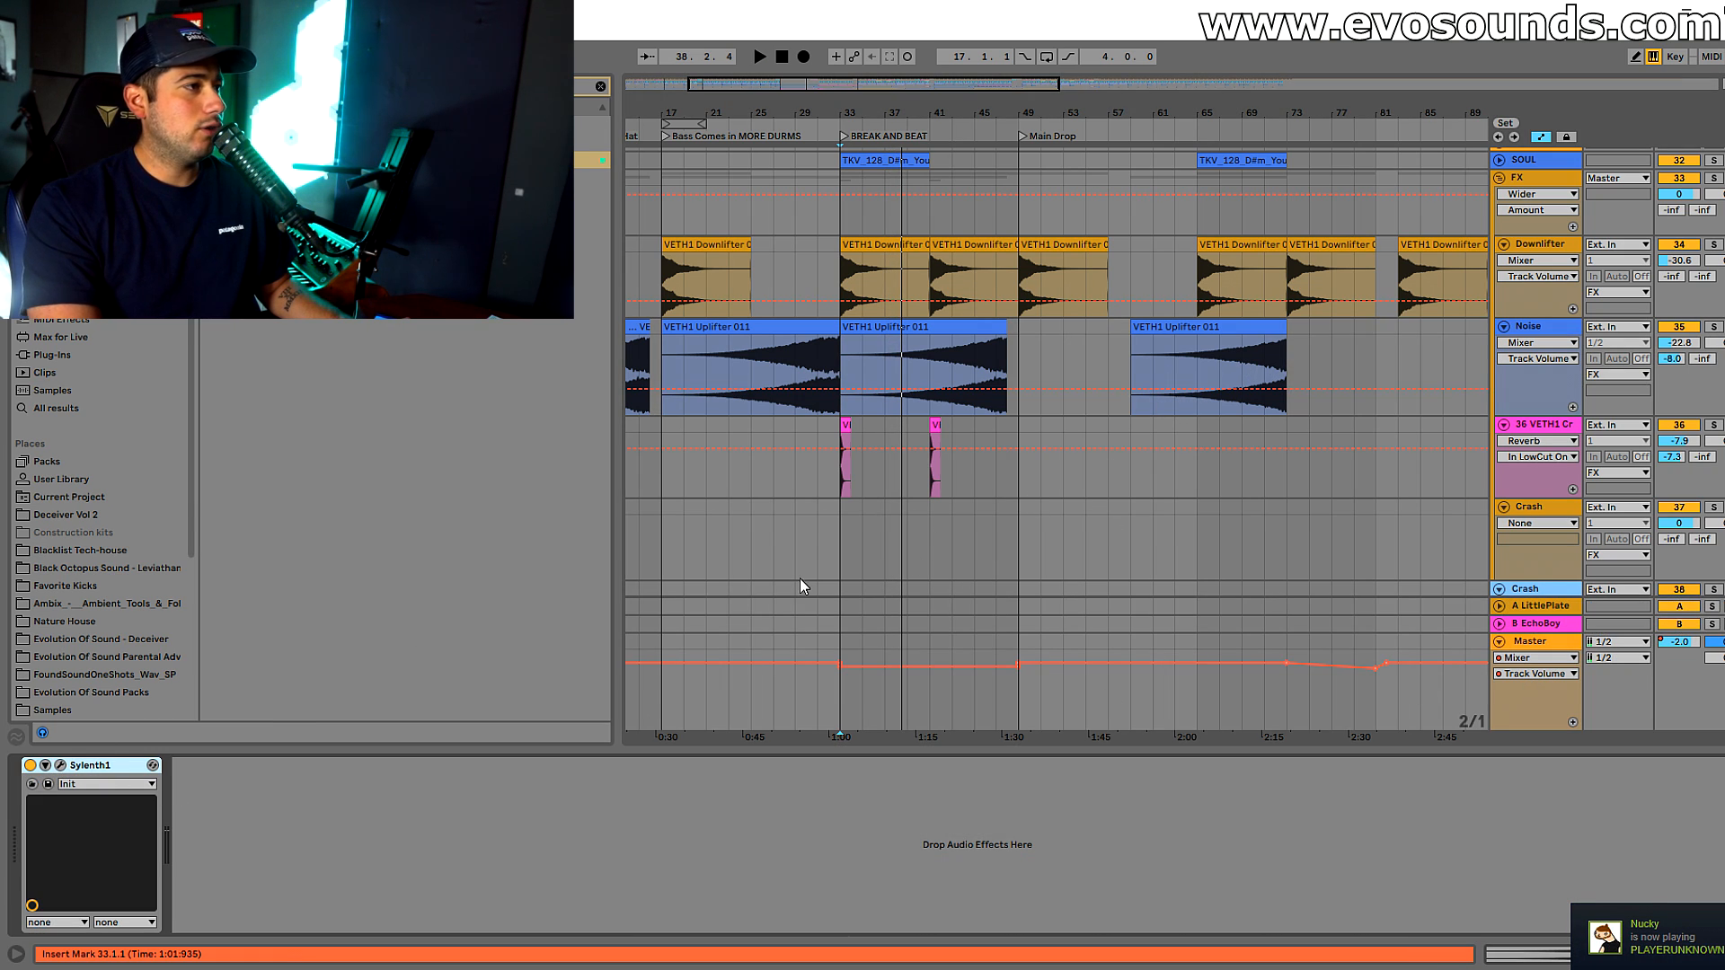
pyautogui.scroll(-3, 984, 531)
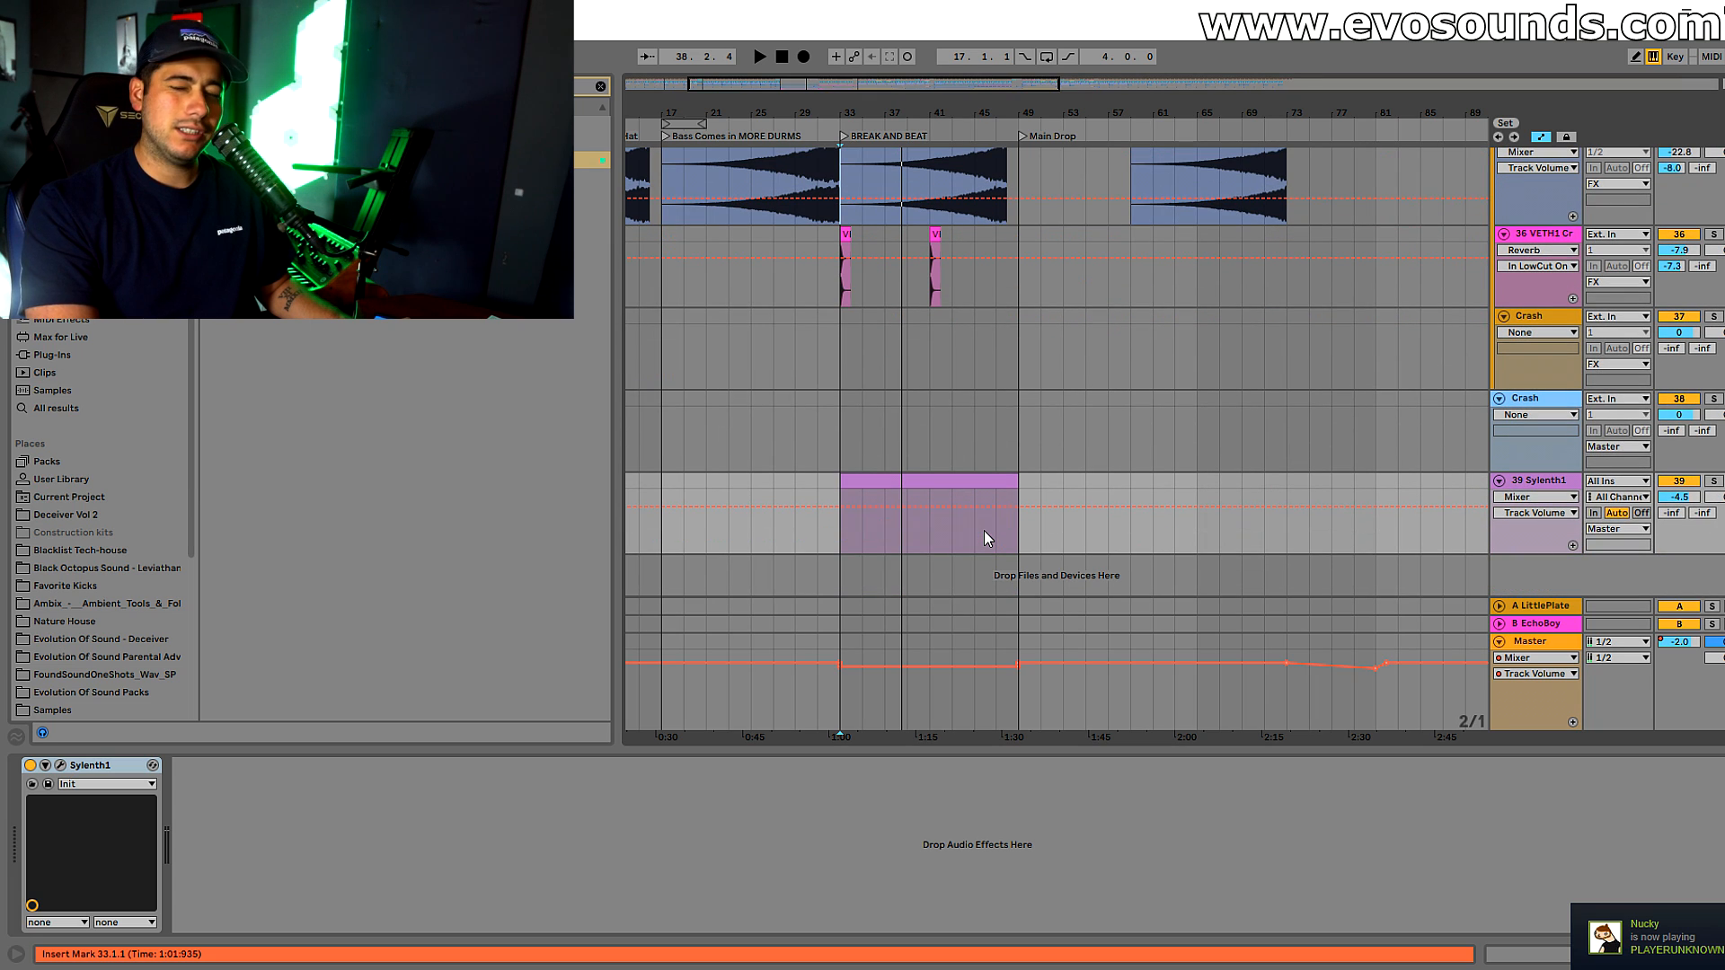
pyautogui.click(59, 766)
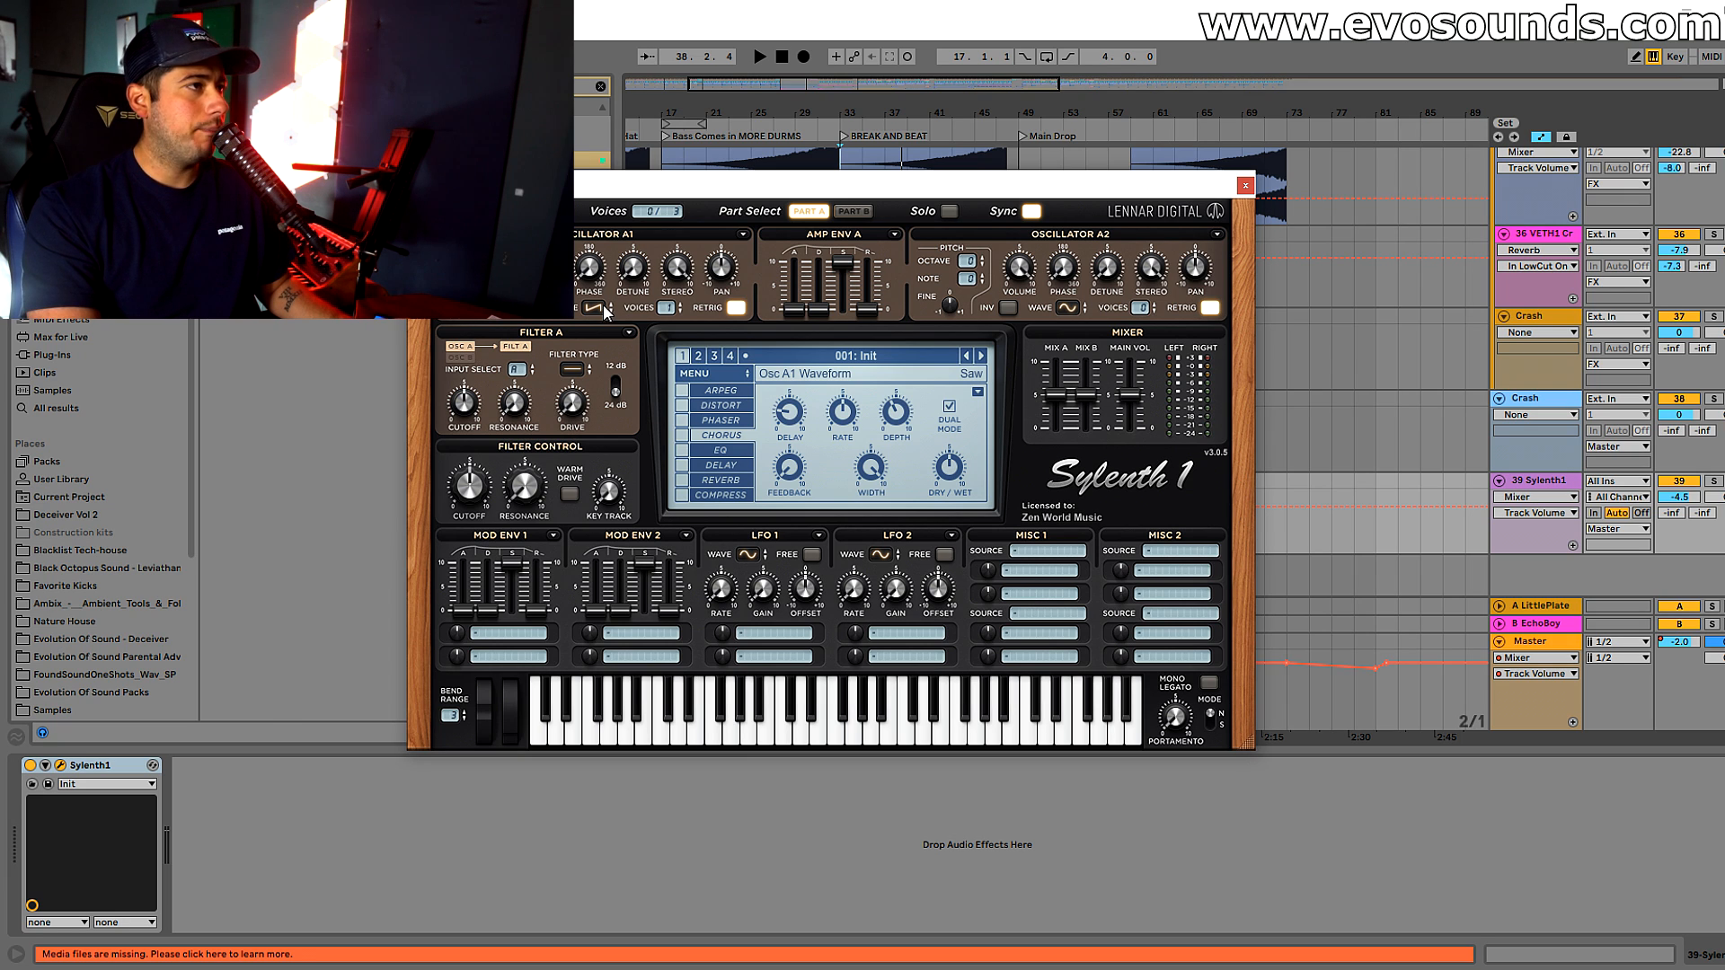
pyautogui.click(1246, 187)
# Draw a G#3 note spanning all 16 bars of the empty track 39 Sylenth1 clip and play it back
pyautogui.doubleClick(899, 517)
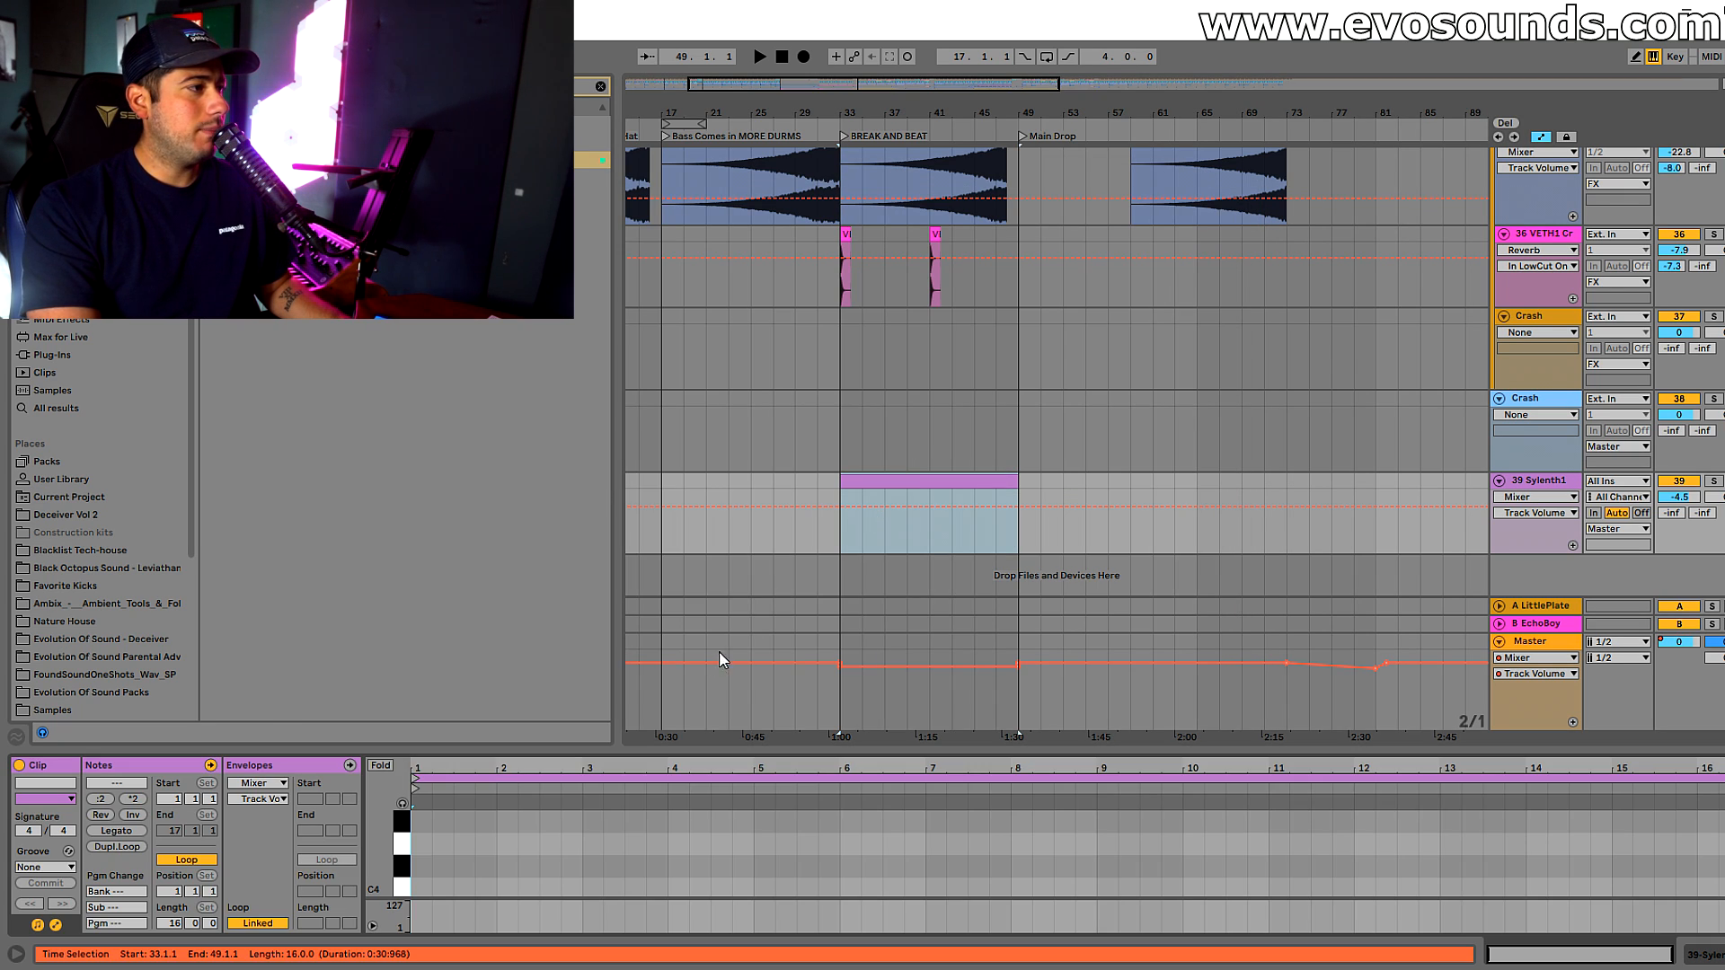
pyautogui.moveTo(662, 748); pyautogui.dragTo(662, 319)
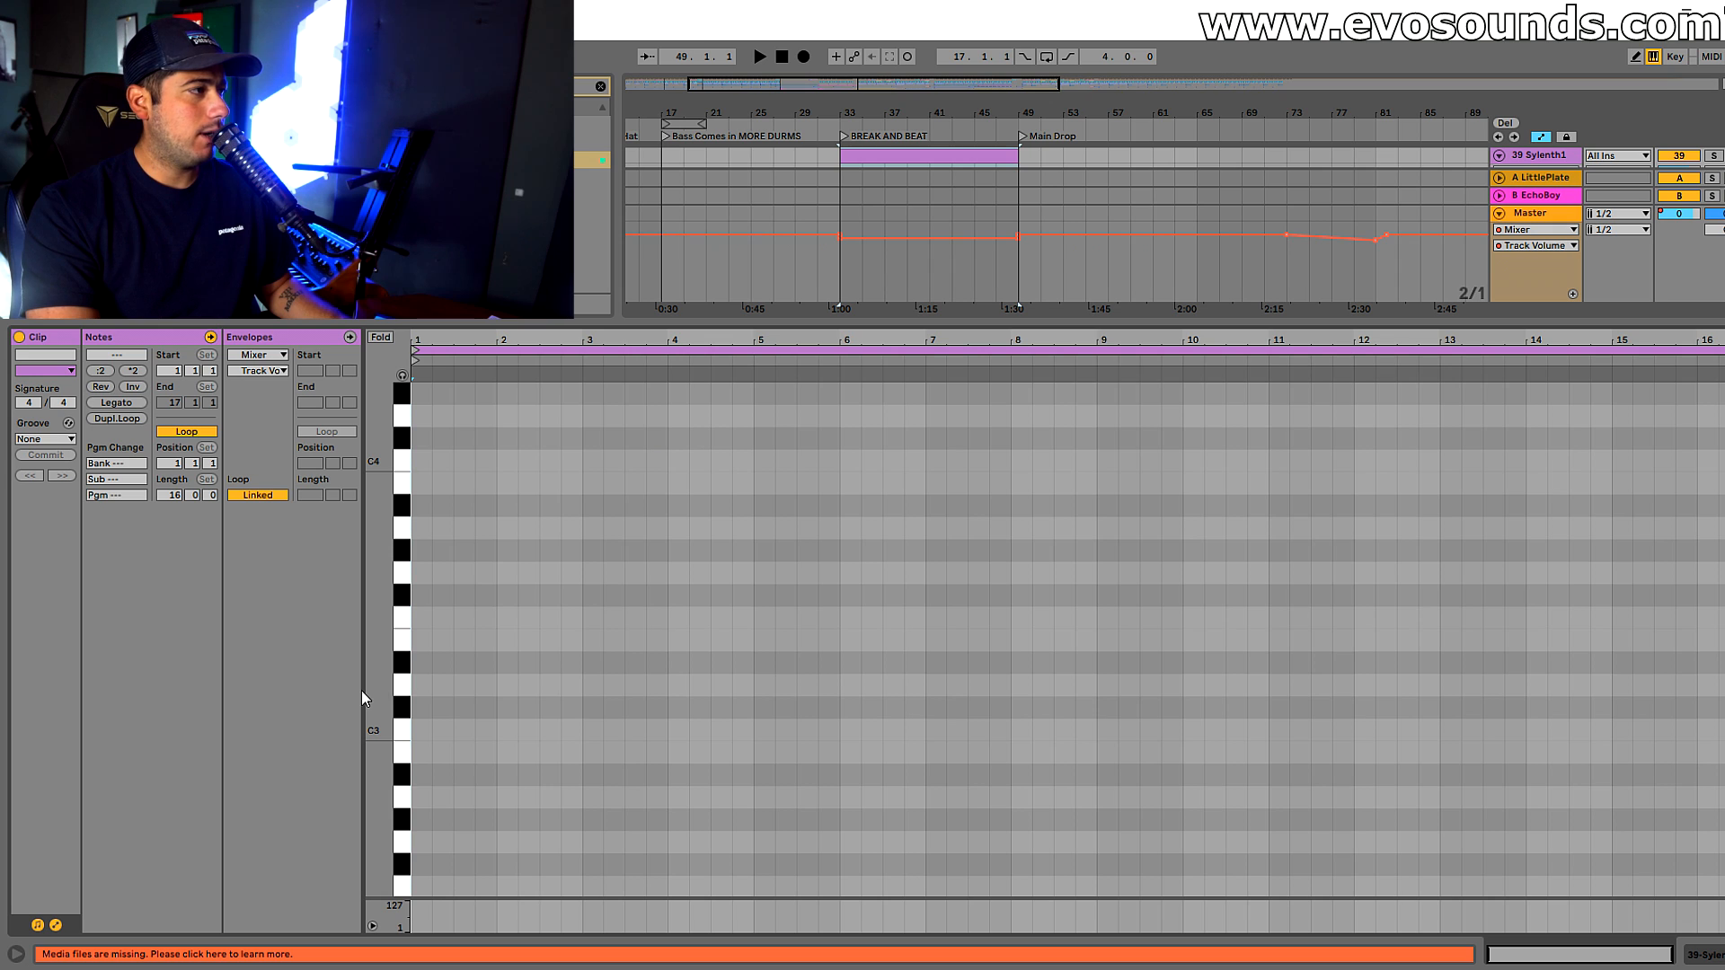
pyautogui.doubleClick(424, 608)
pyautogui.moveTo(430, 610); pyautogui.dragTo(1724, 645)
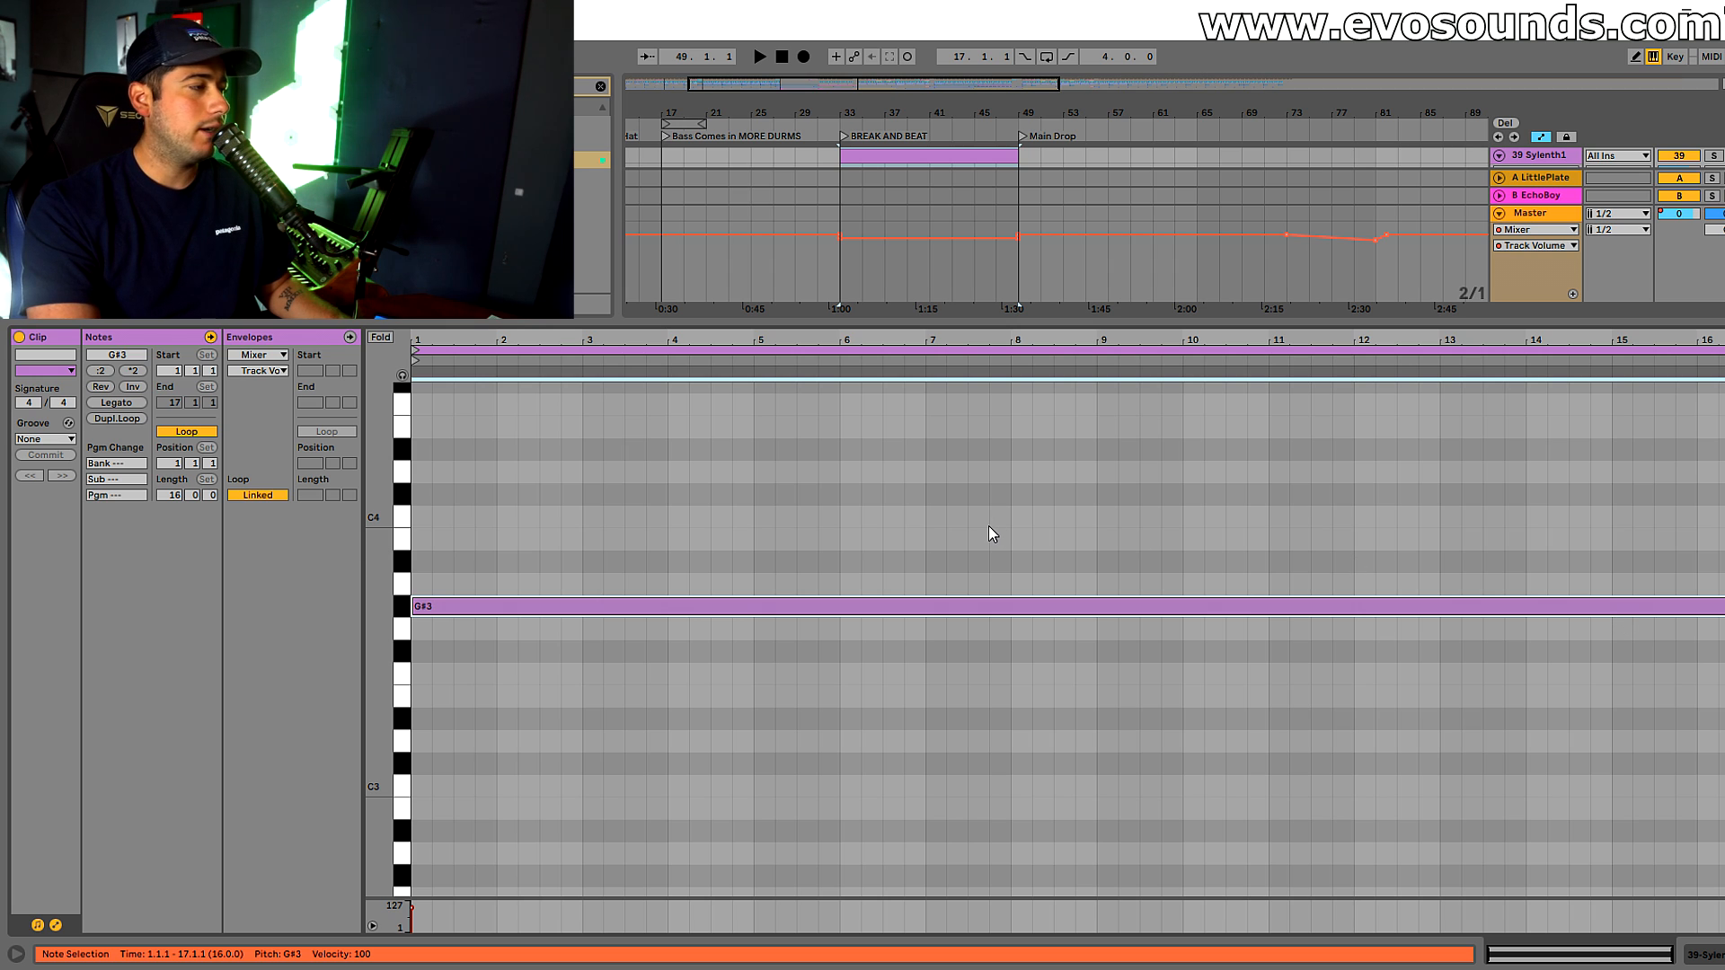
pyautogui.press('space')
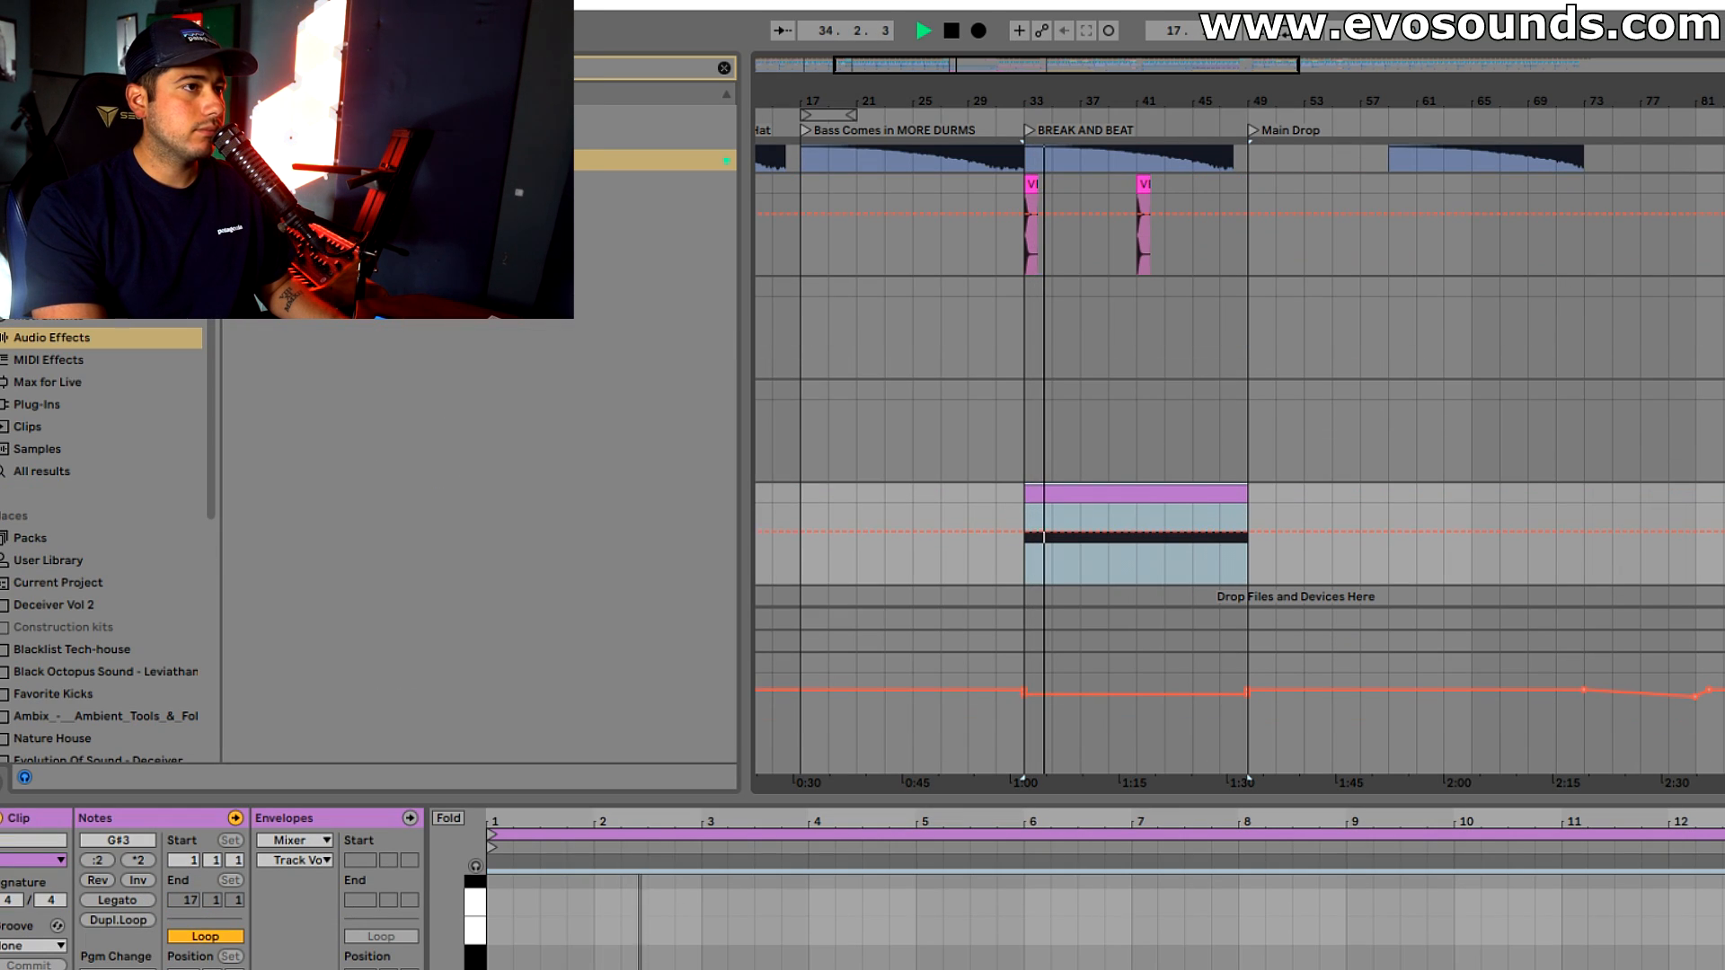
pyautogui.hotkey('shift', 'Tab')
pyautogui.press('space')
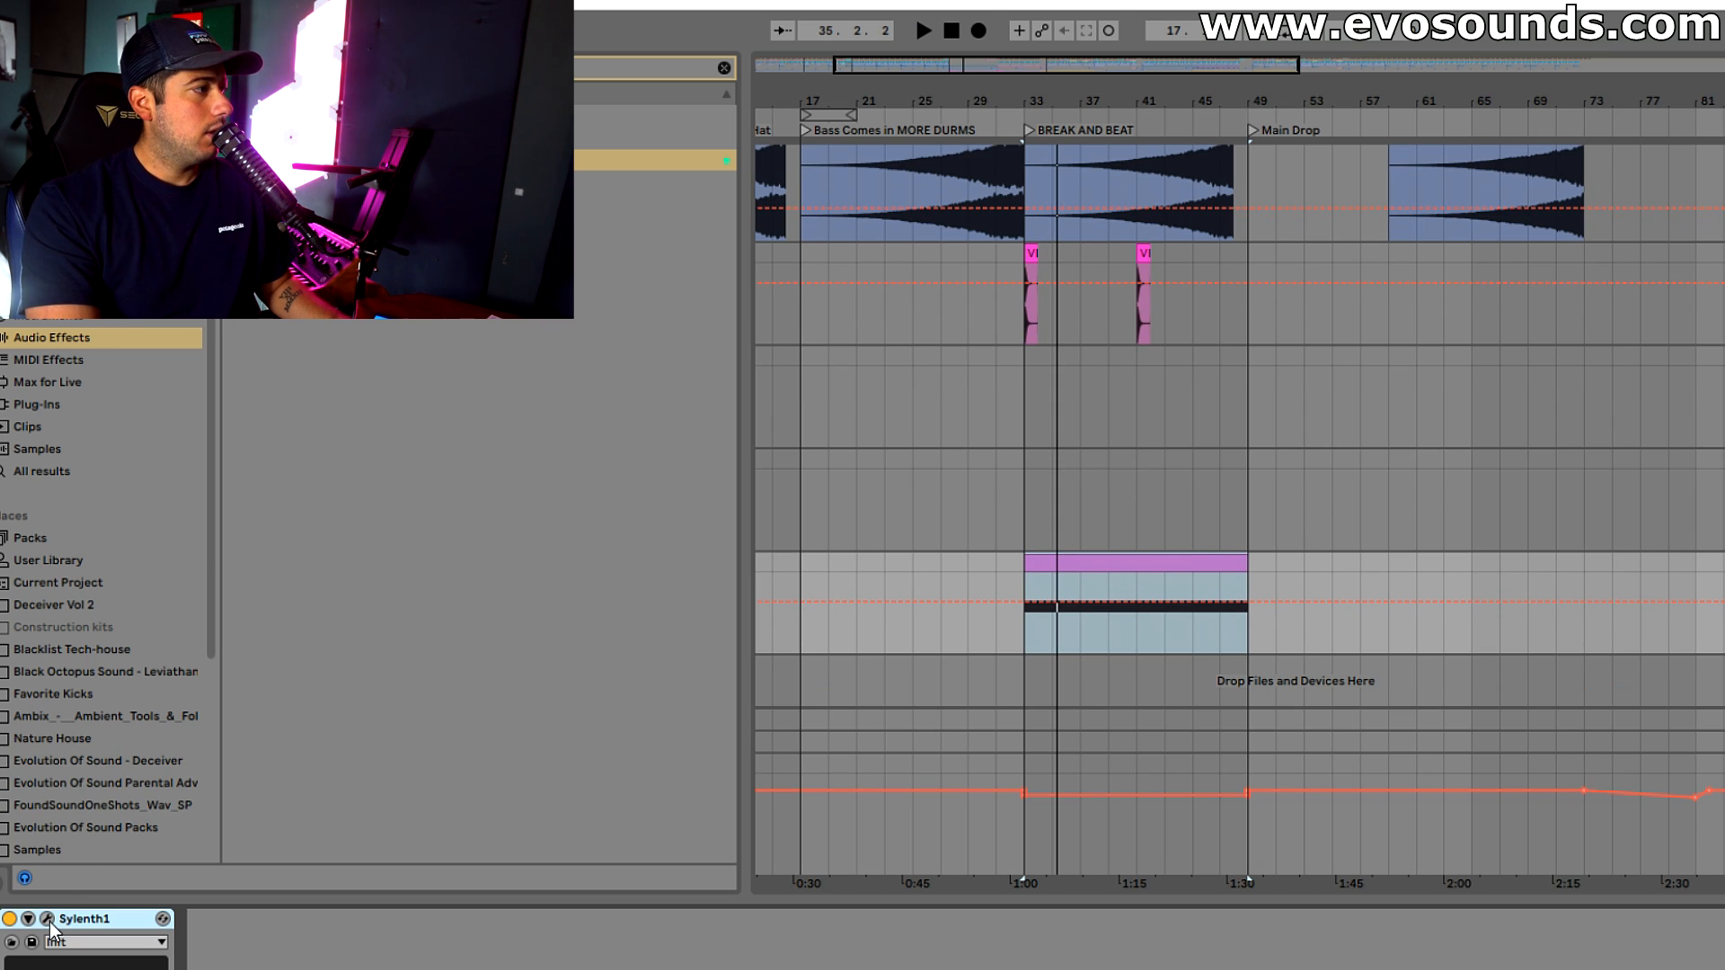
# Set Sylenth1's Filter A to Bandpass with its cutoff at about 6.1 while listening to the note
pyautogui.click(47, 918)
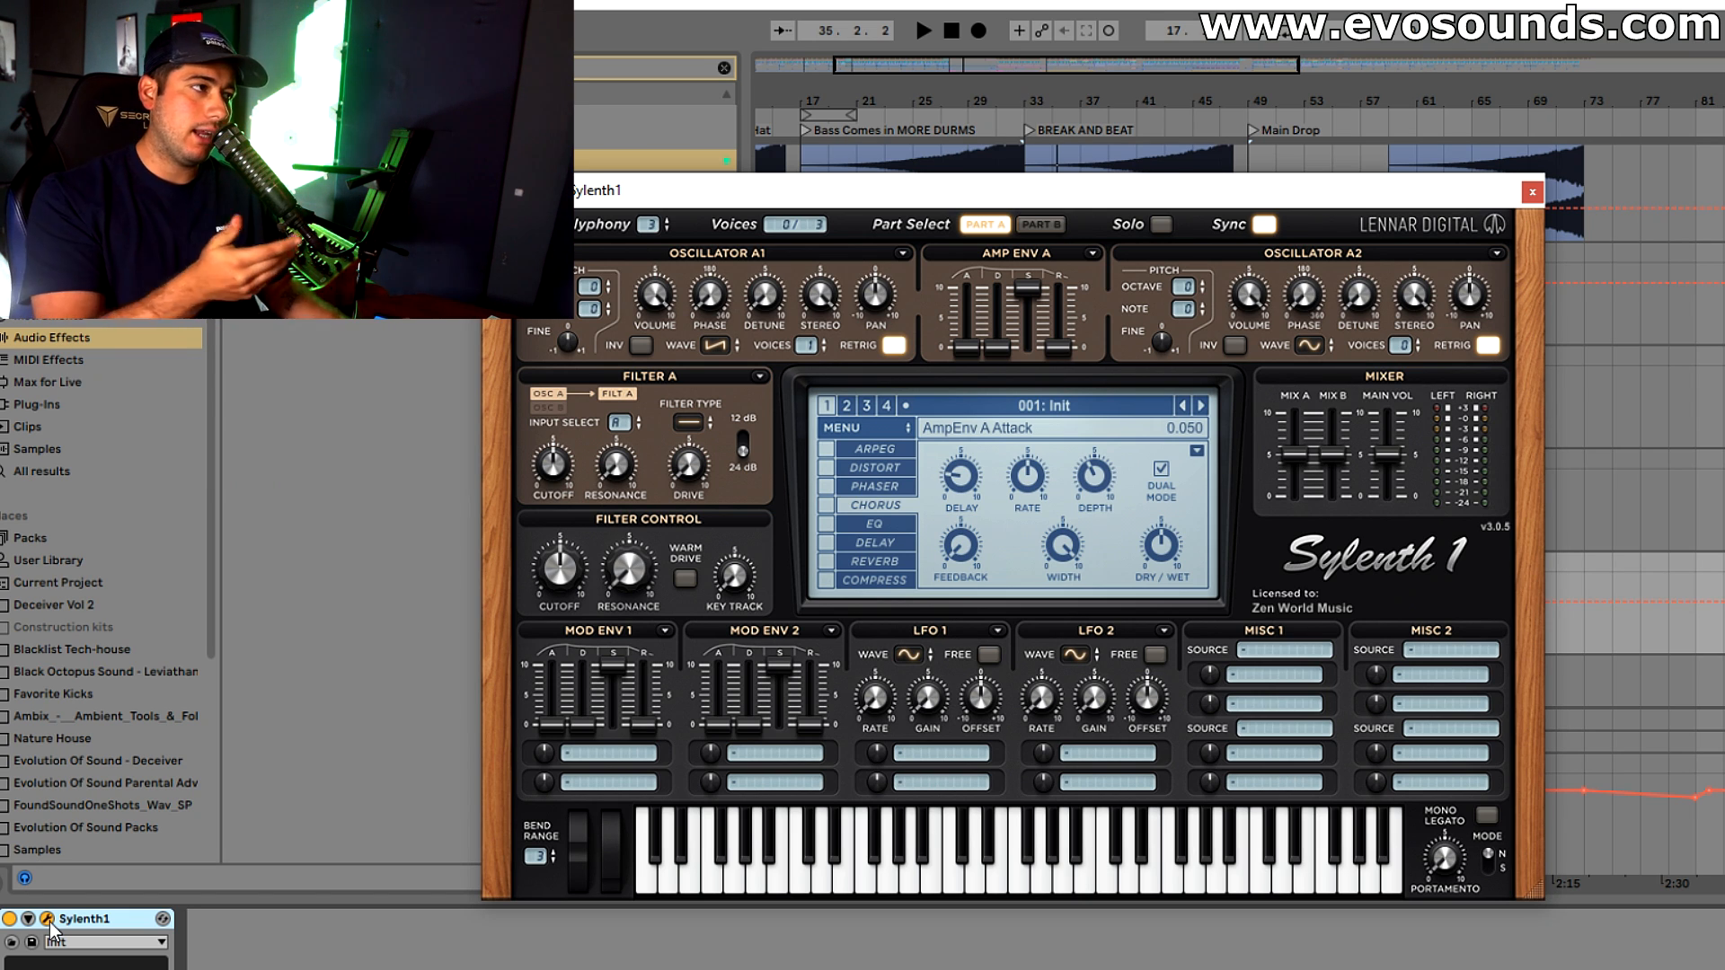
pyautogui.click(700, 423)
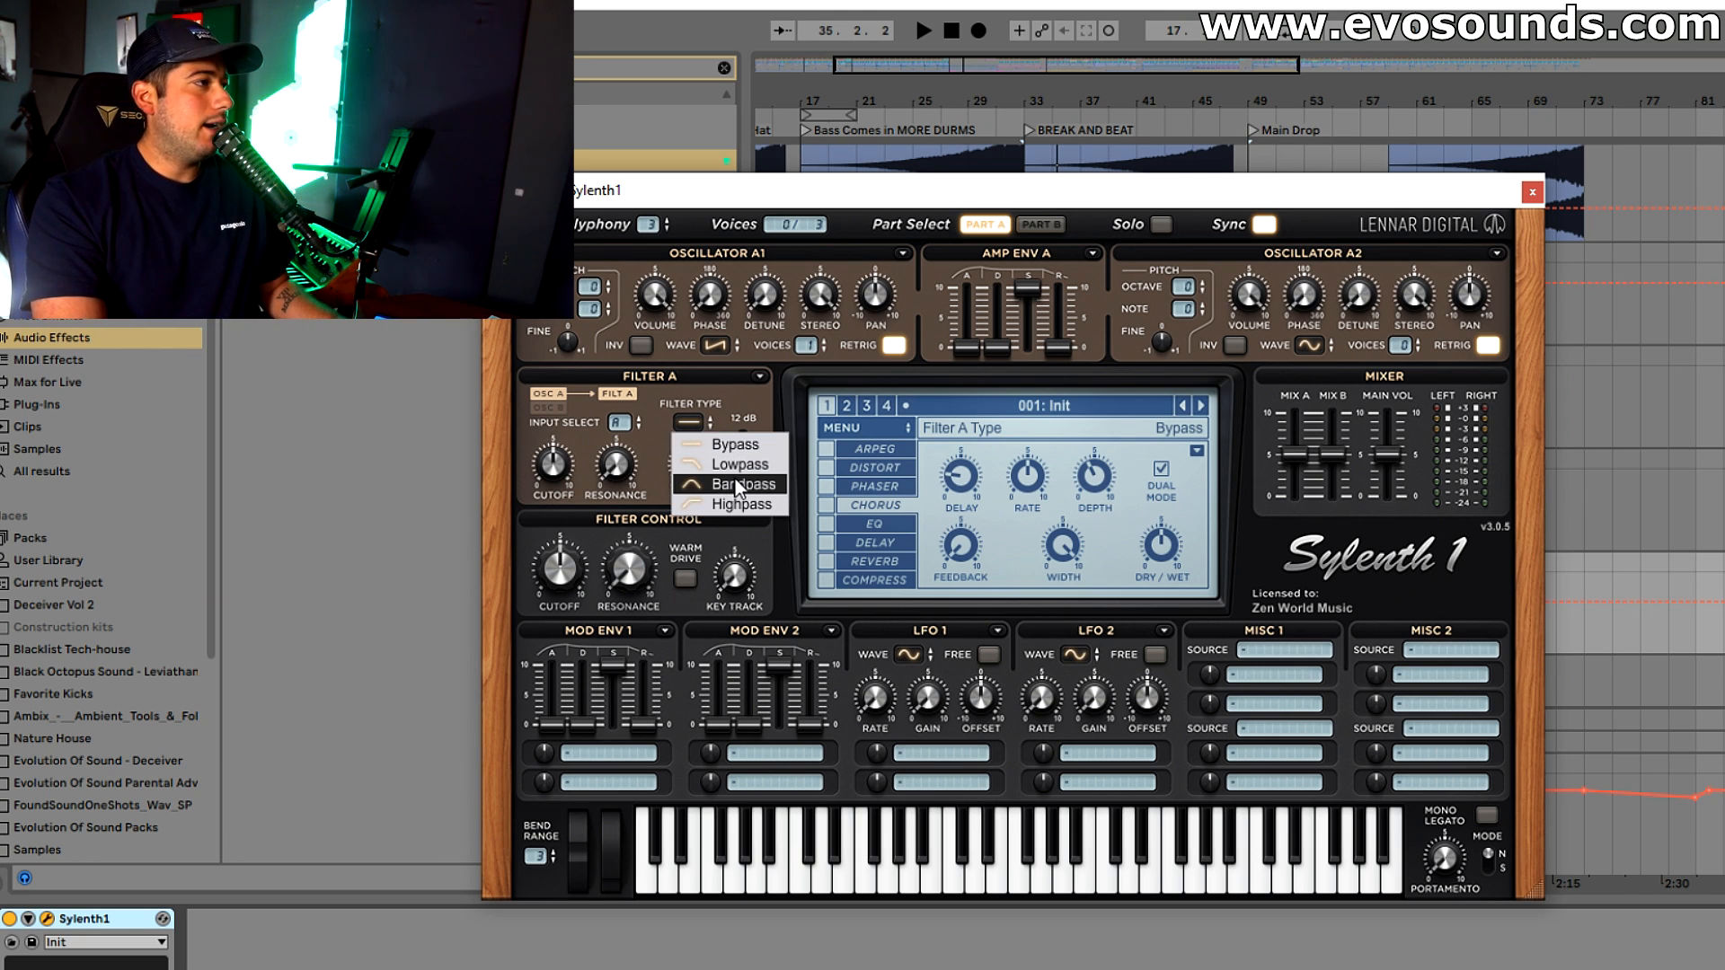
pyautogui.click(709, 481)
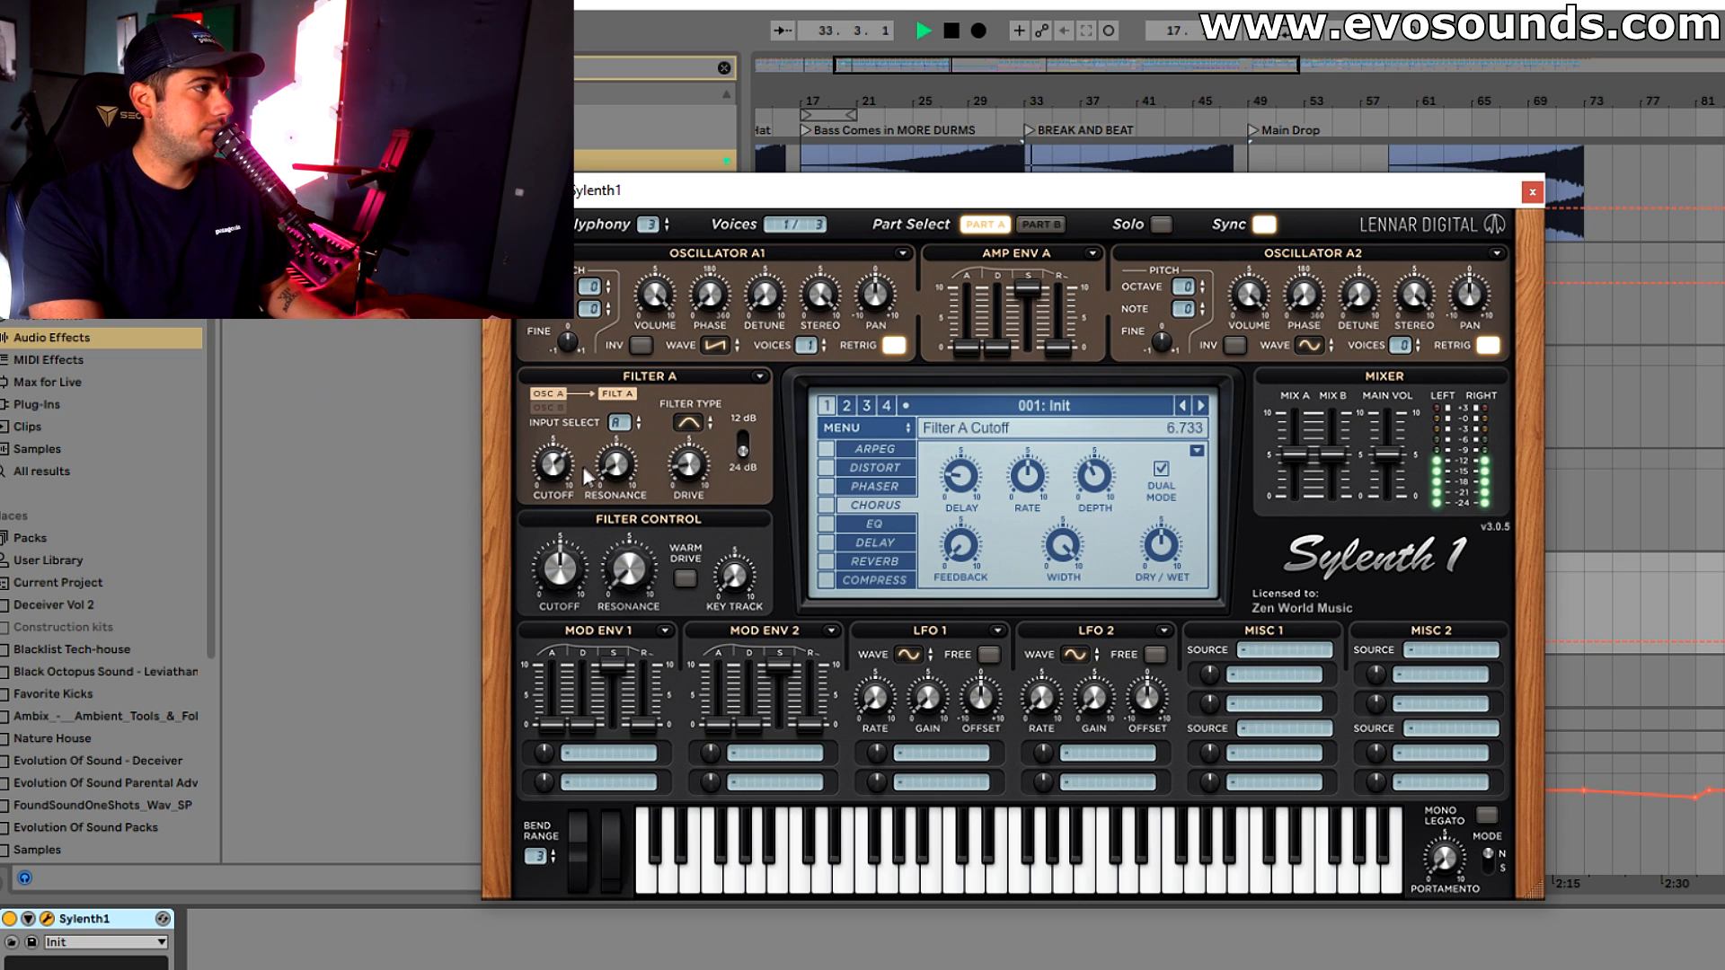
pyautogui.moveTo(549, 468); pyautogui.dragTo(547, 488)
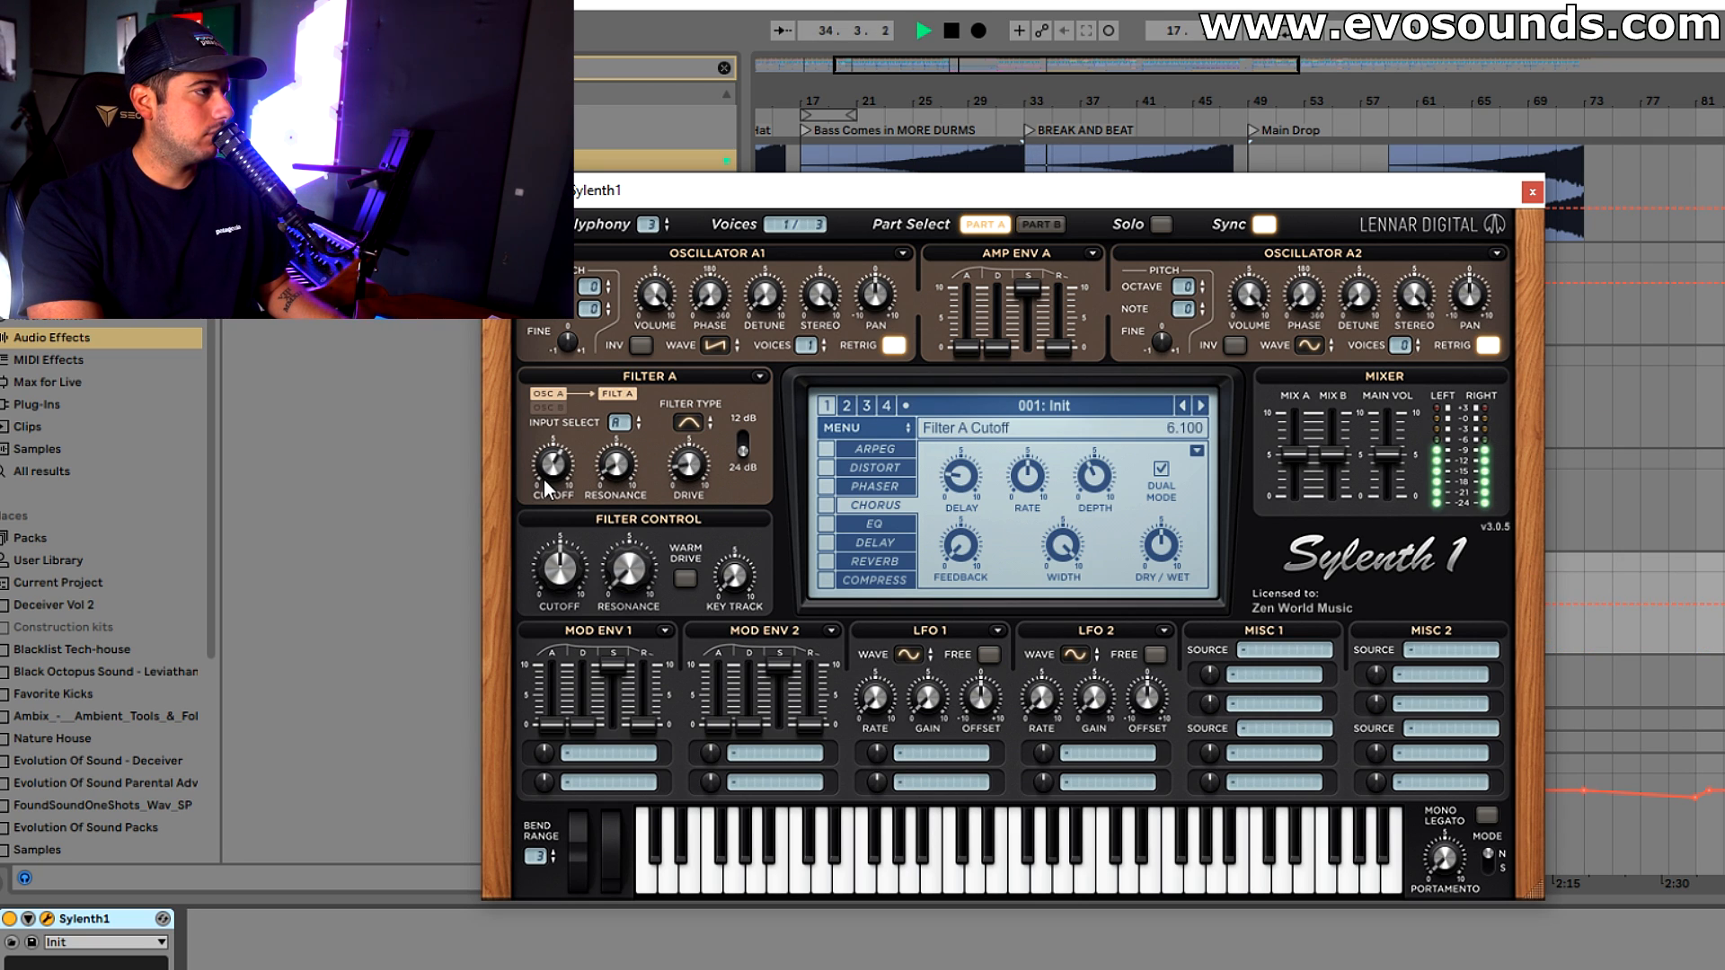
pyautogui.click(1723, 544)
pyautogui.press('space')
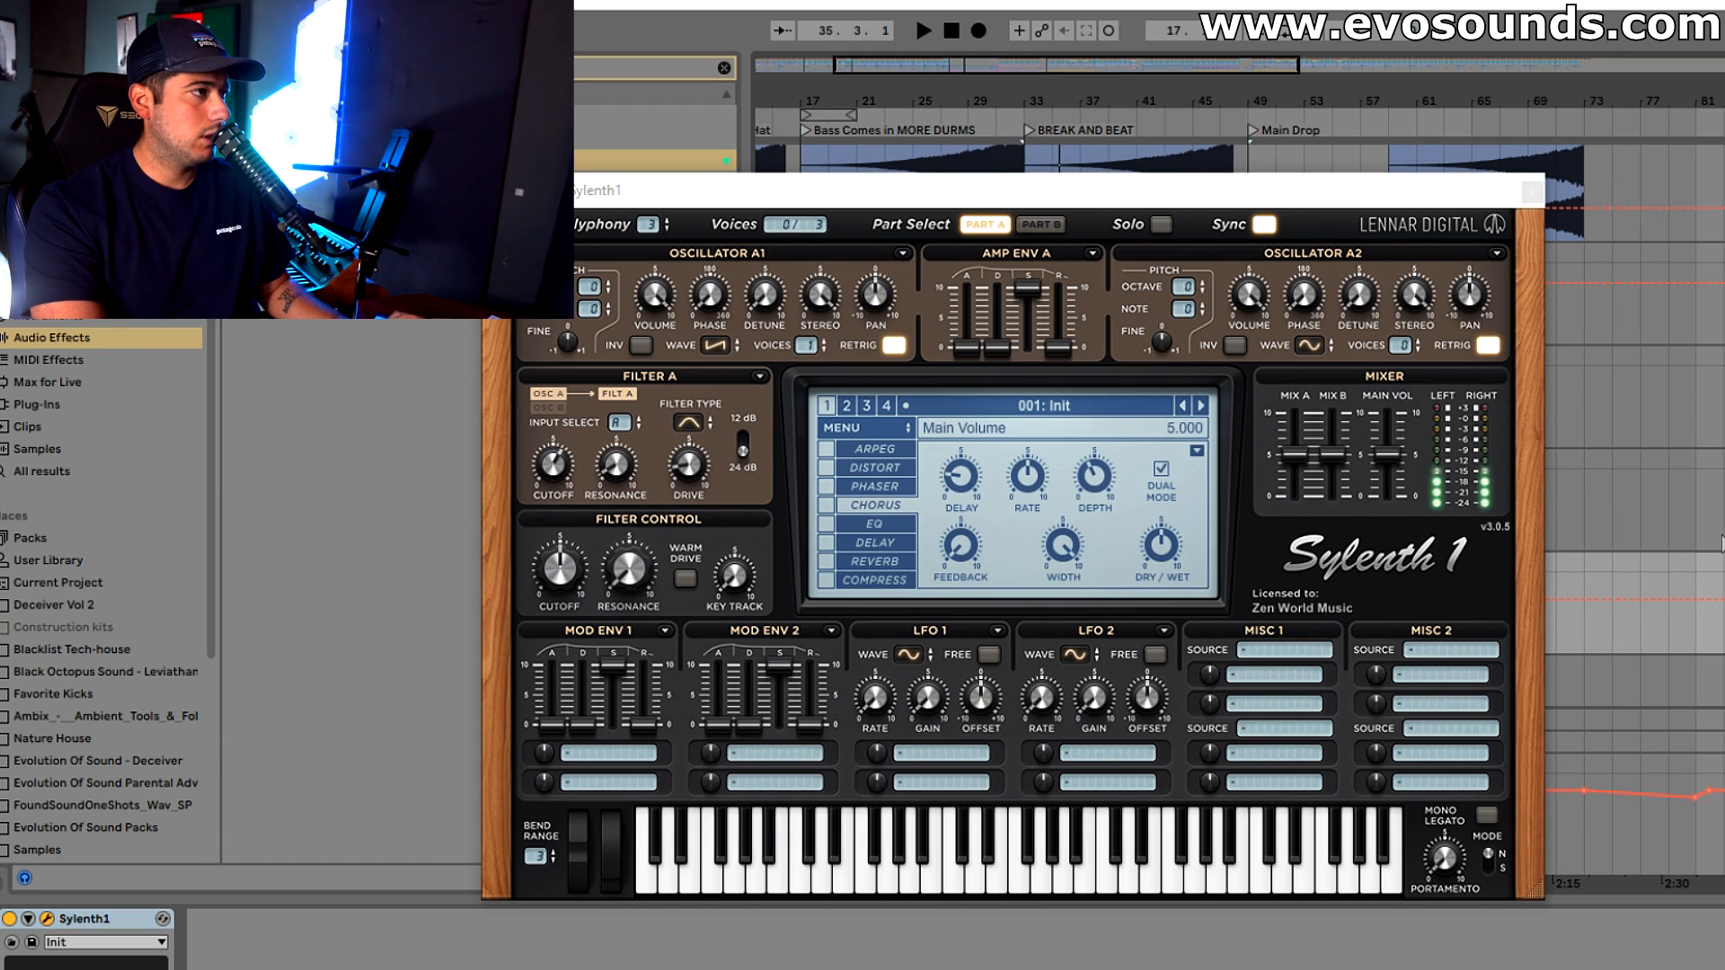
# Enable the chorus in Sylenth1, raise its dry/wet to 69% and audition the sound
pyautogui.click(826, 505)
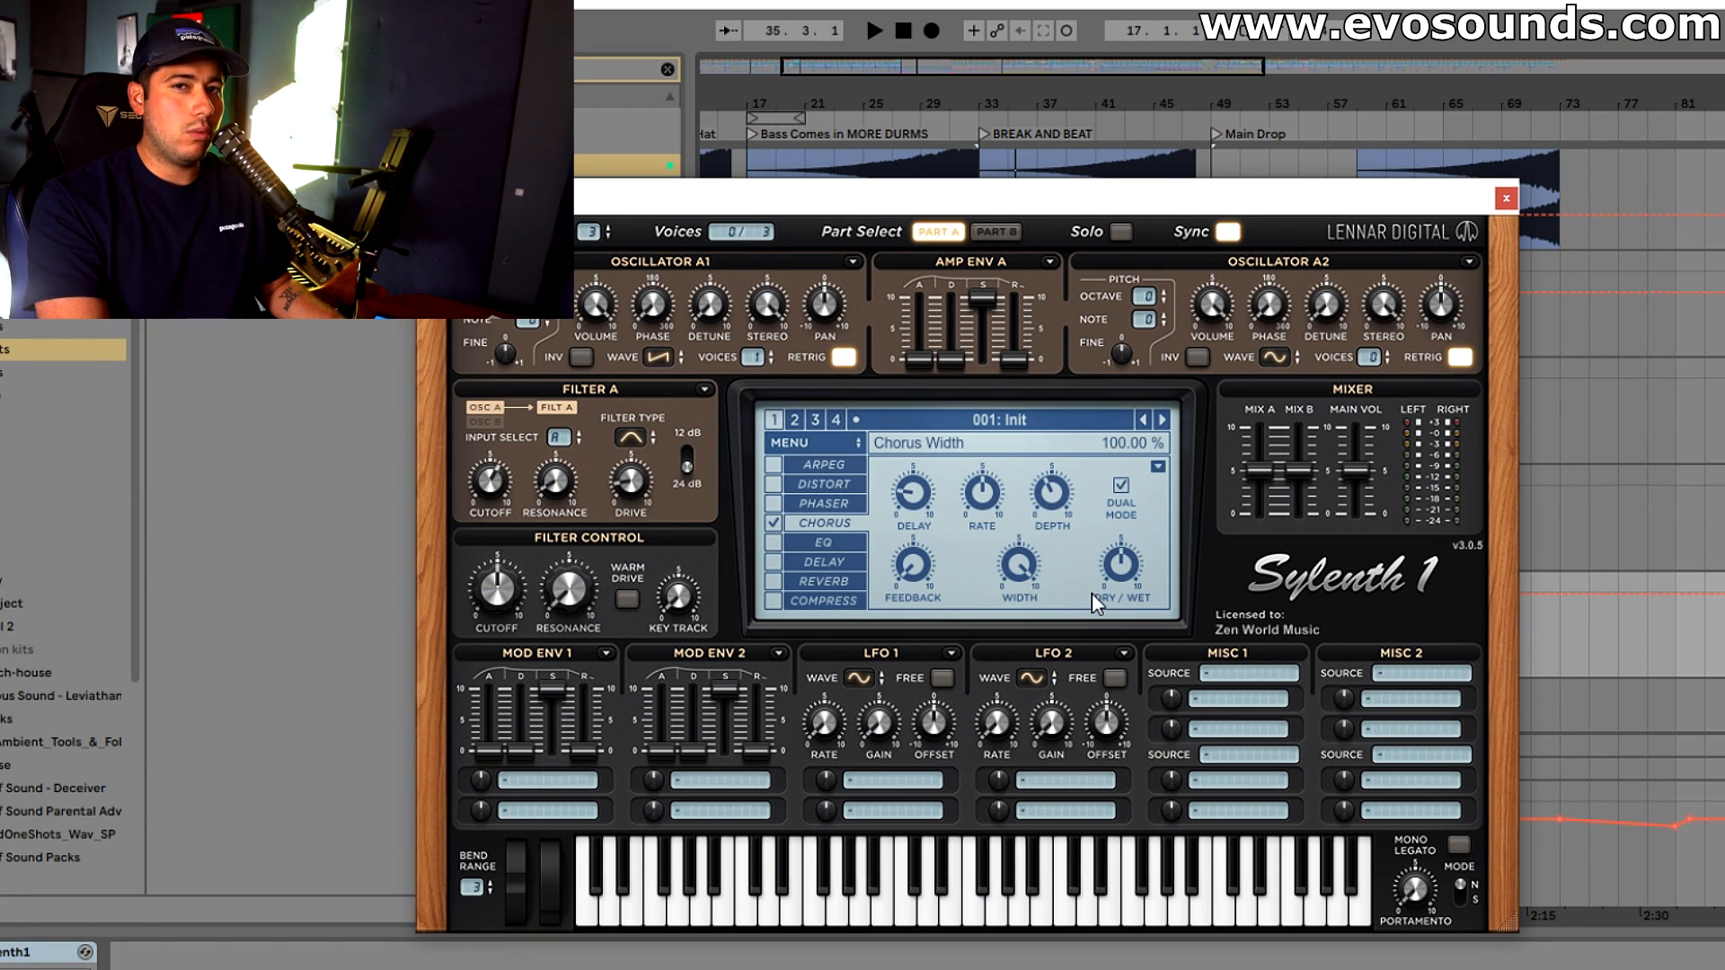
pyautogui.moveTo(1119, 570); pyautogui.dragTo(1135, 537)
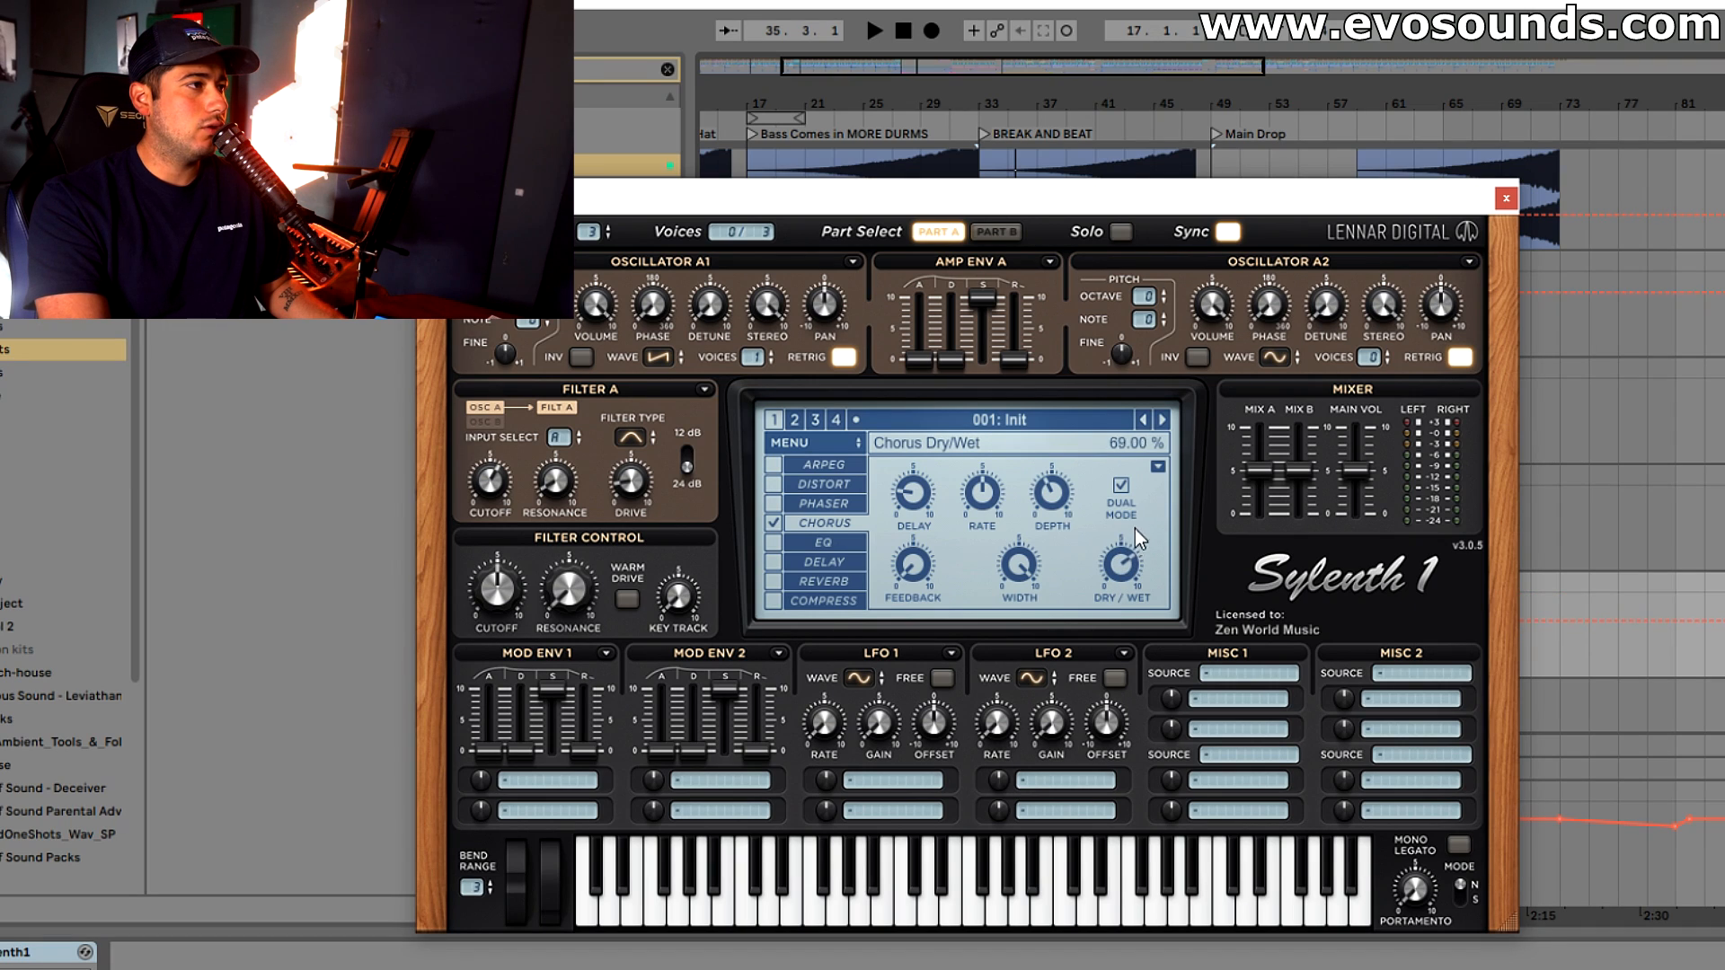
pyautogui.press('space')
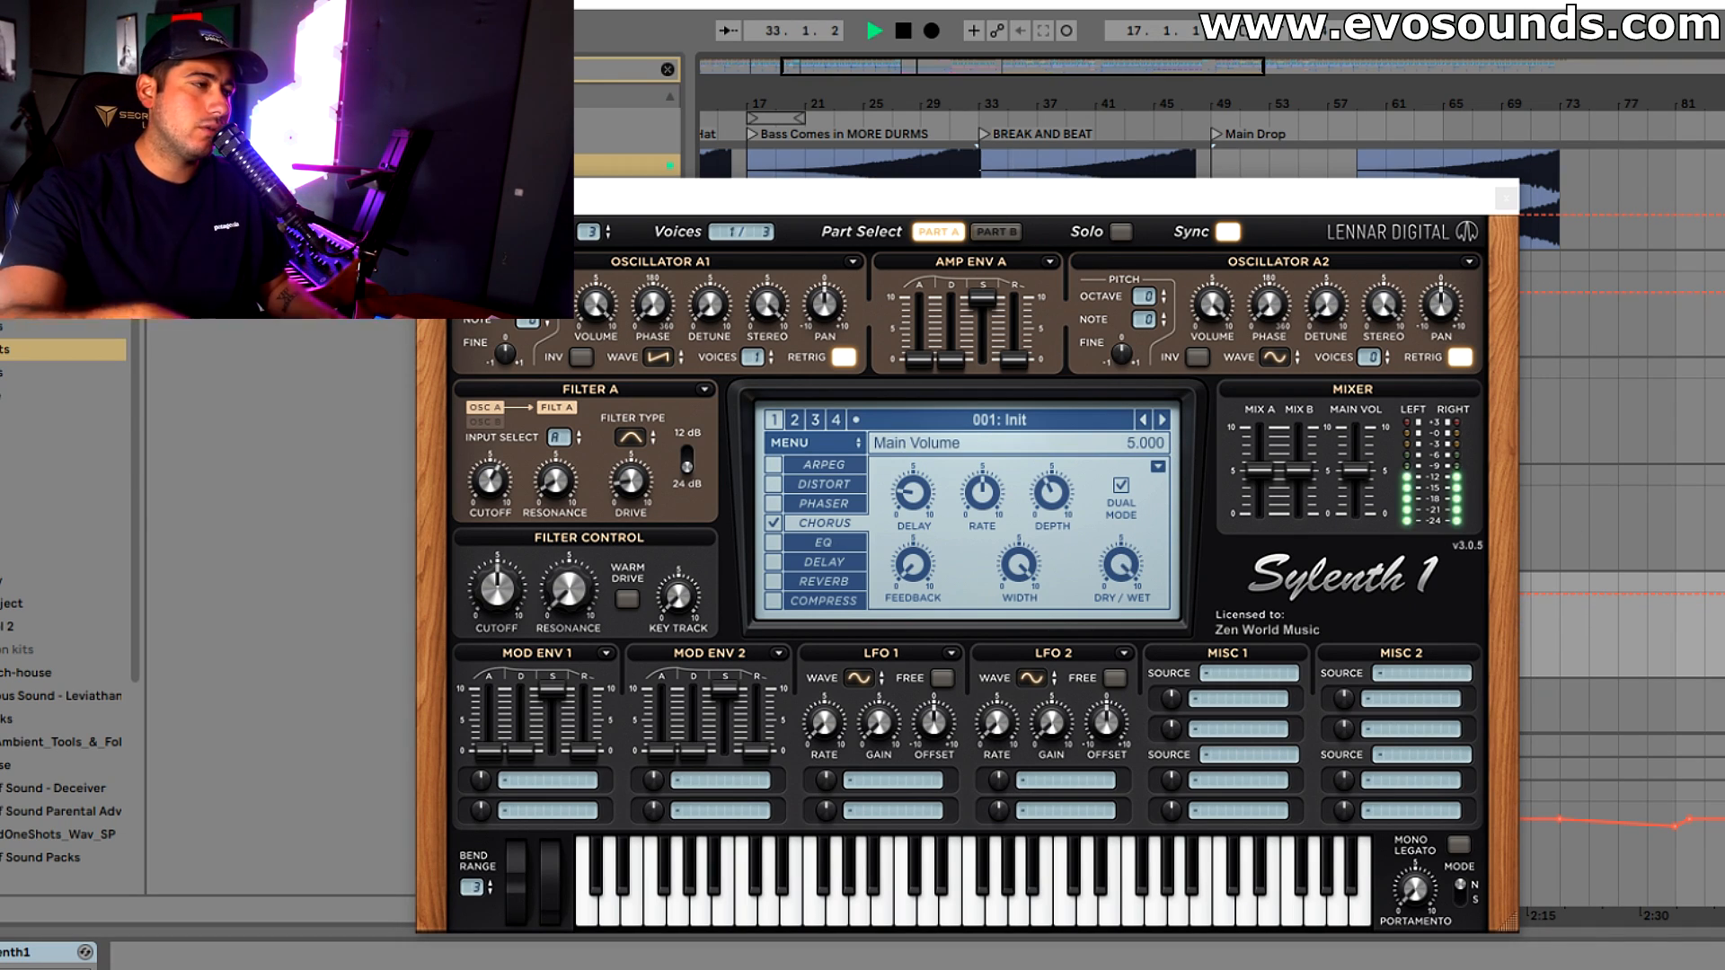
pyautogui.click(547, 293)
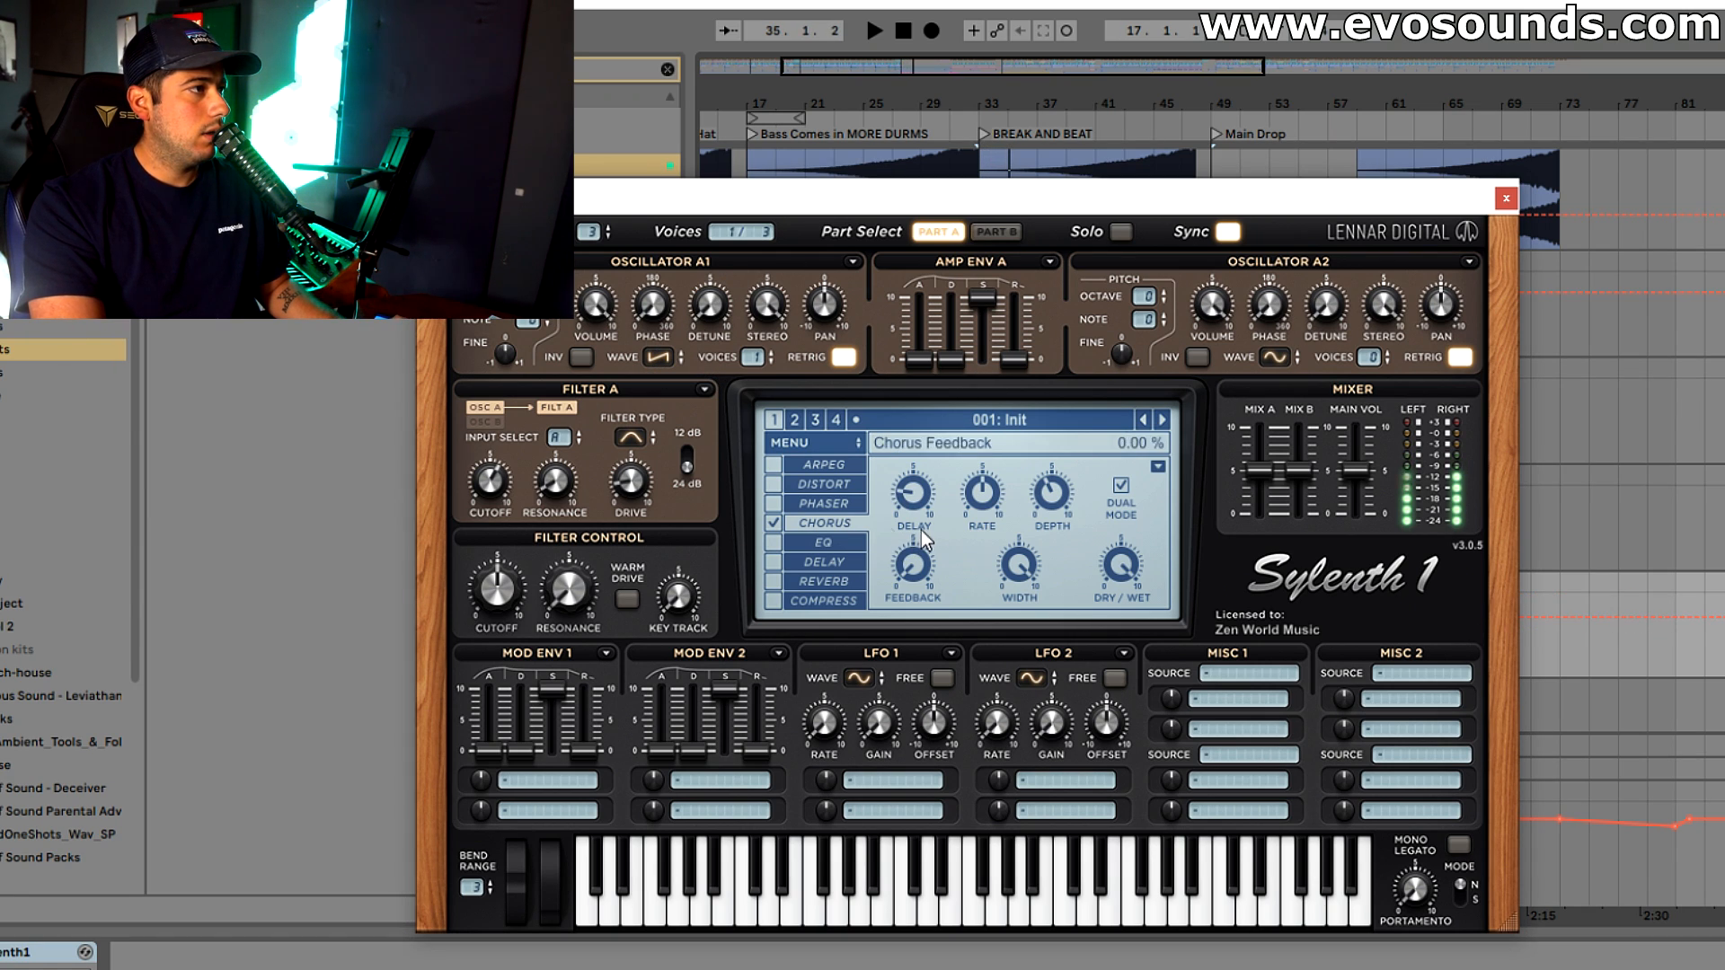
pyautogui.press('space')
# Raise the chorus depth to slightly above 50% while auditioning the sustained note
pyautogui.moveTo(1054, 496); pyautogui.dragTo(1075, 469)
pyautogui.press('space')
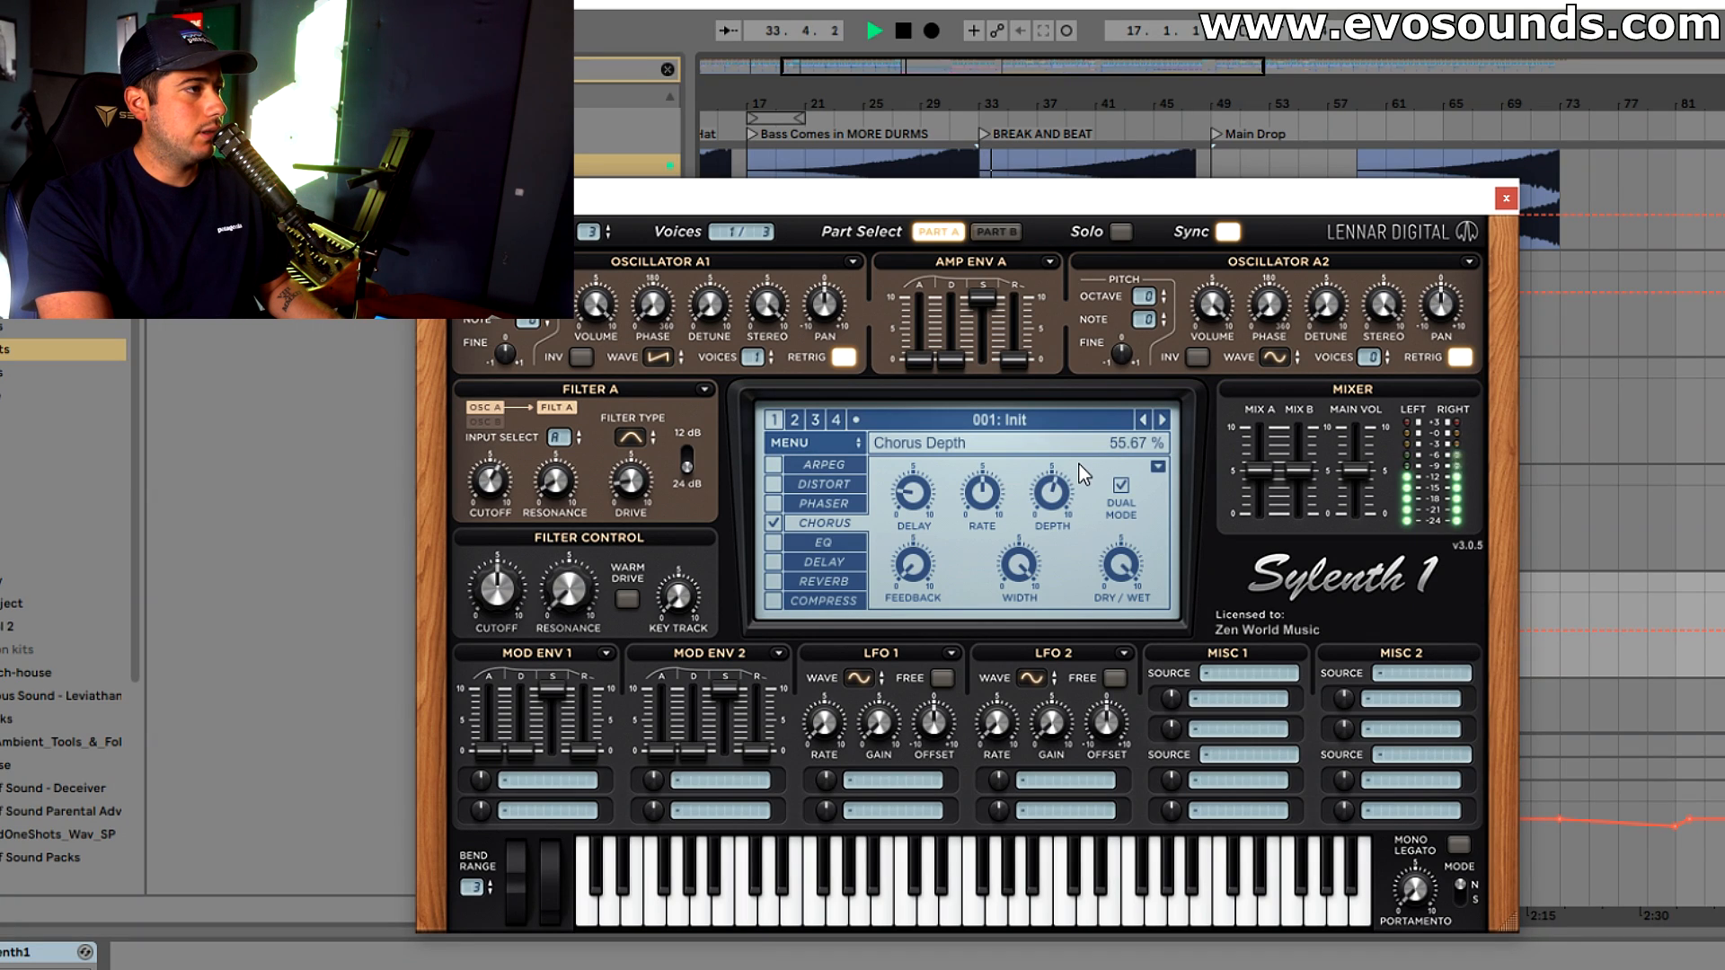
pyautogui.press('space')
pyautogui.scroll(1, 1065, 500)
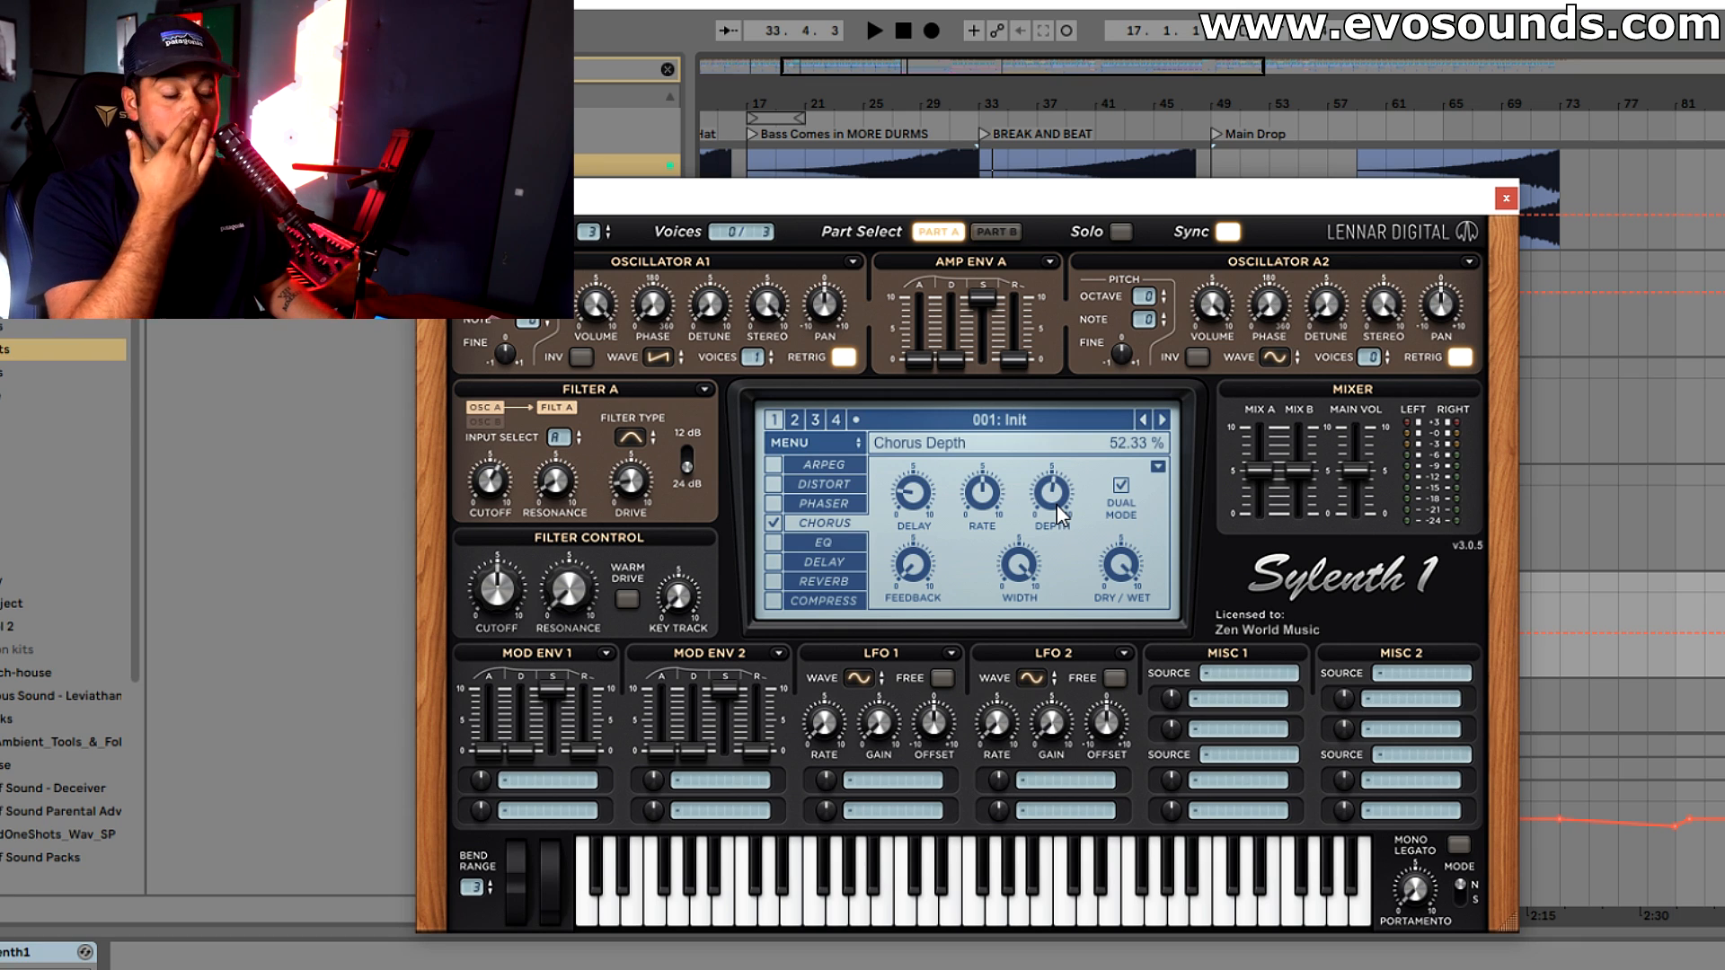
pyautogui.press('space')
pyautogui.scroll(4, 1056, 505)
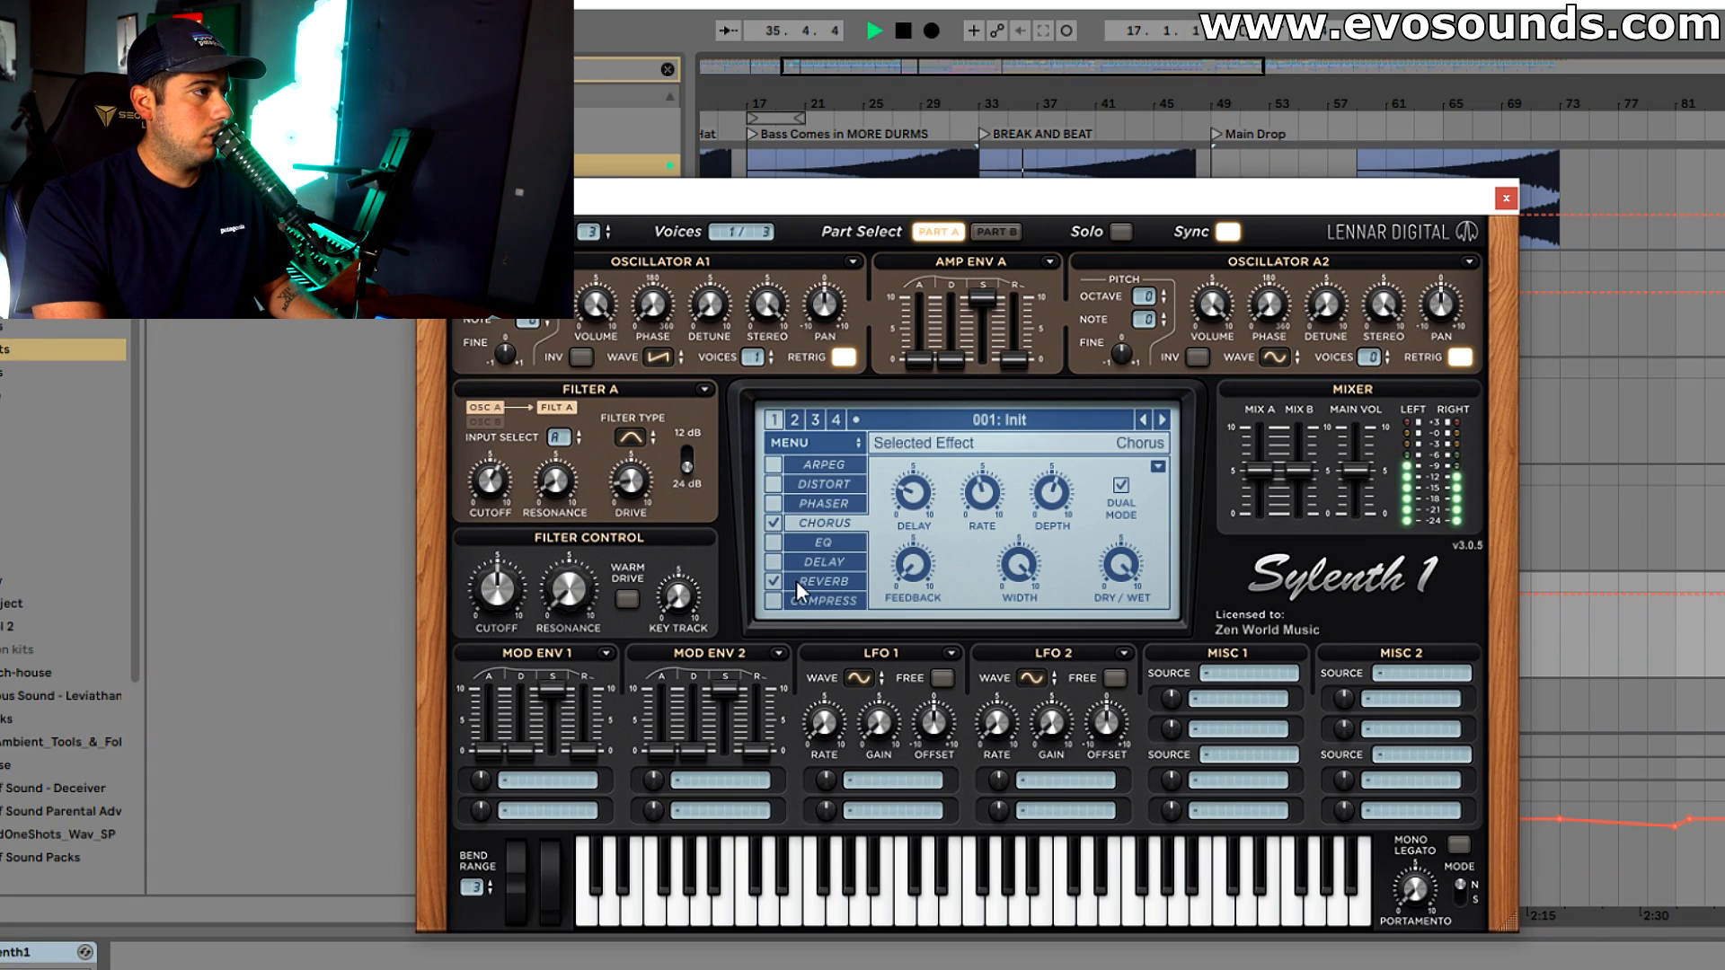
# Enable the reverb in Sylenth1, listen to the result and close the instrument window
pyautogui.click(773, 581)
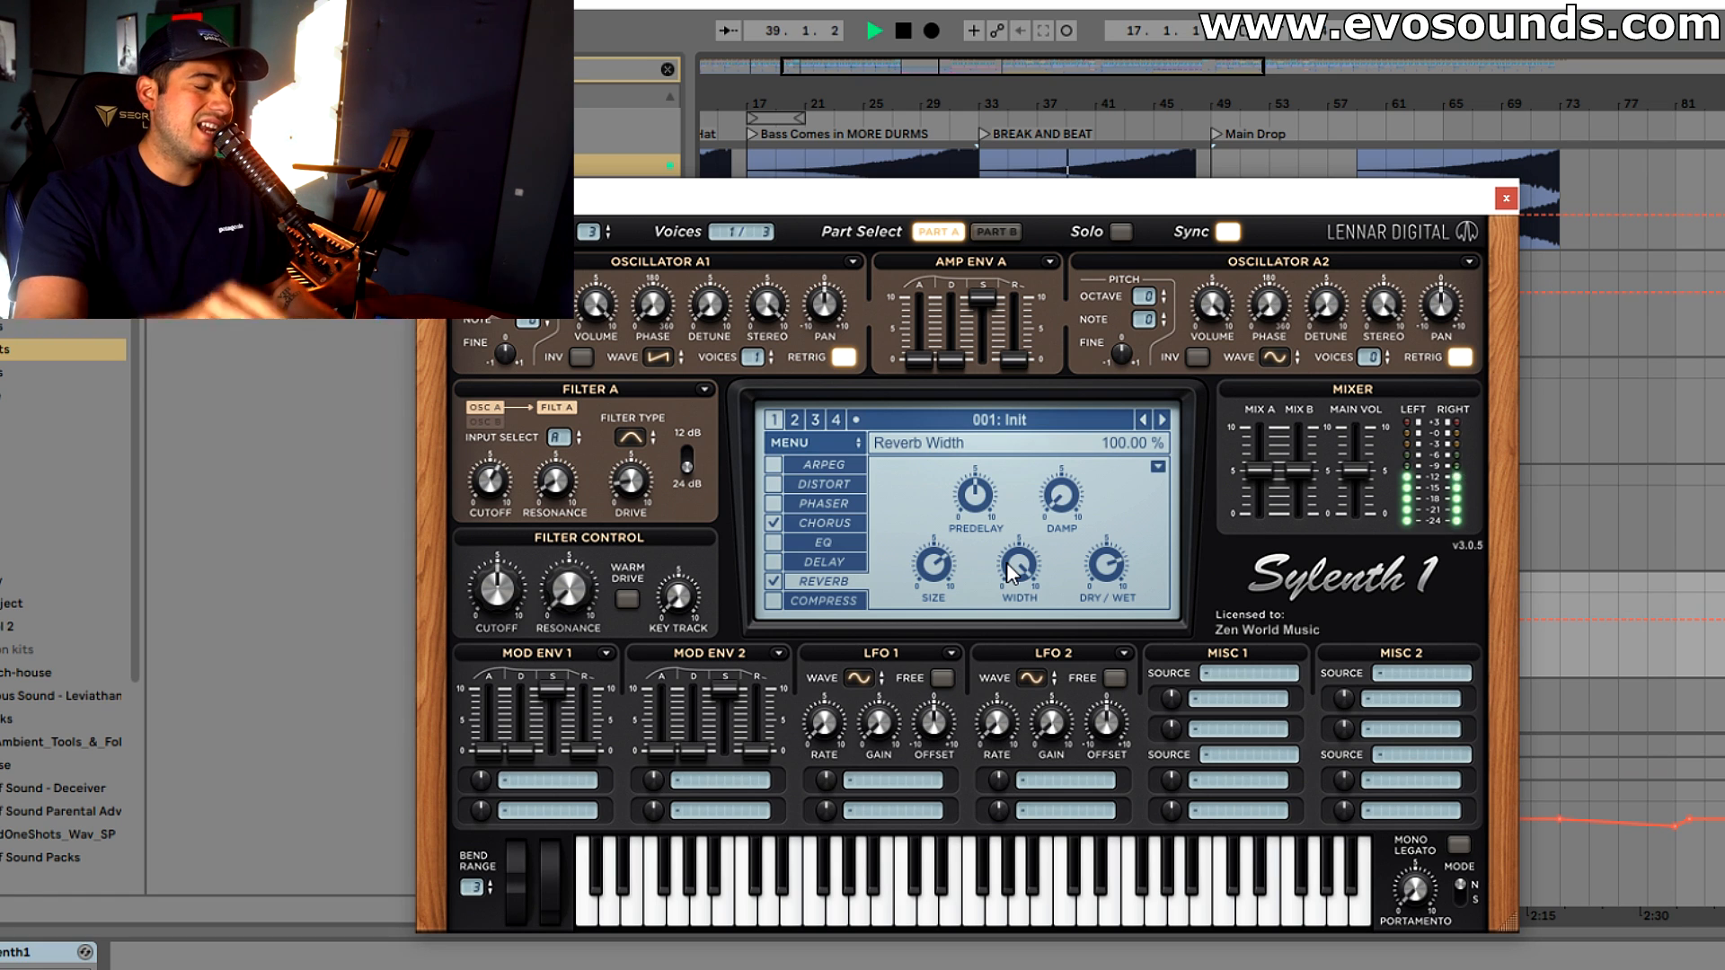
pyautogui.press('space')
pyautogui.click(1507, 198)
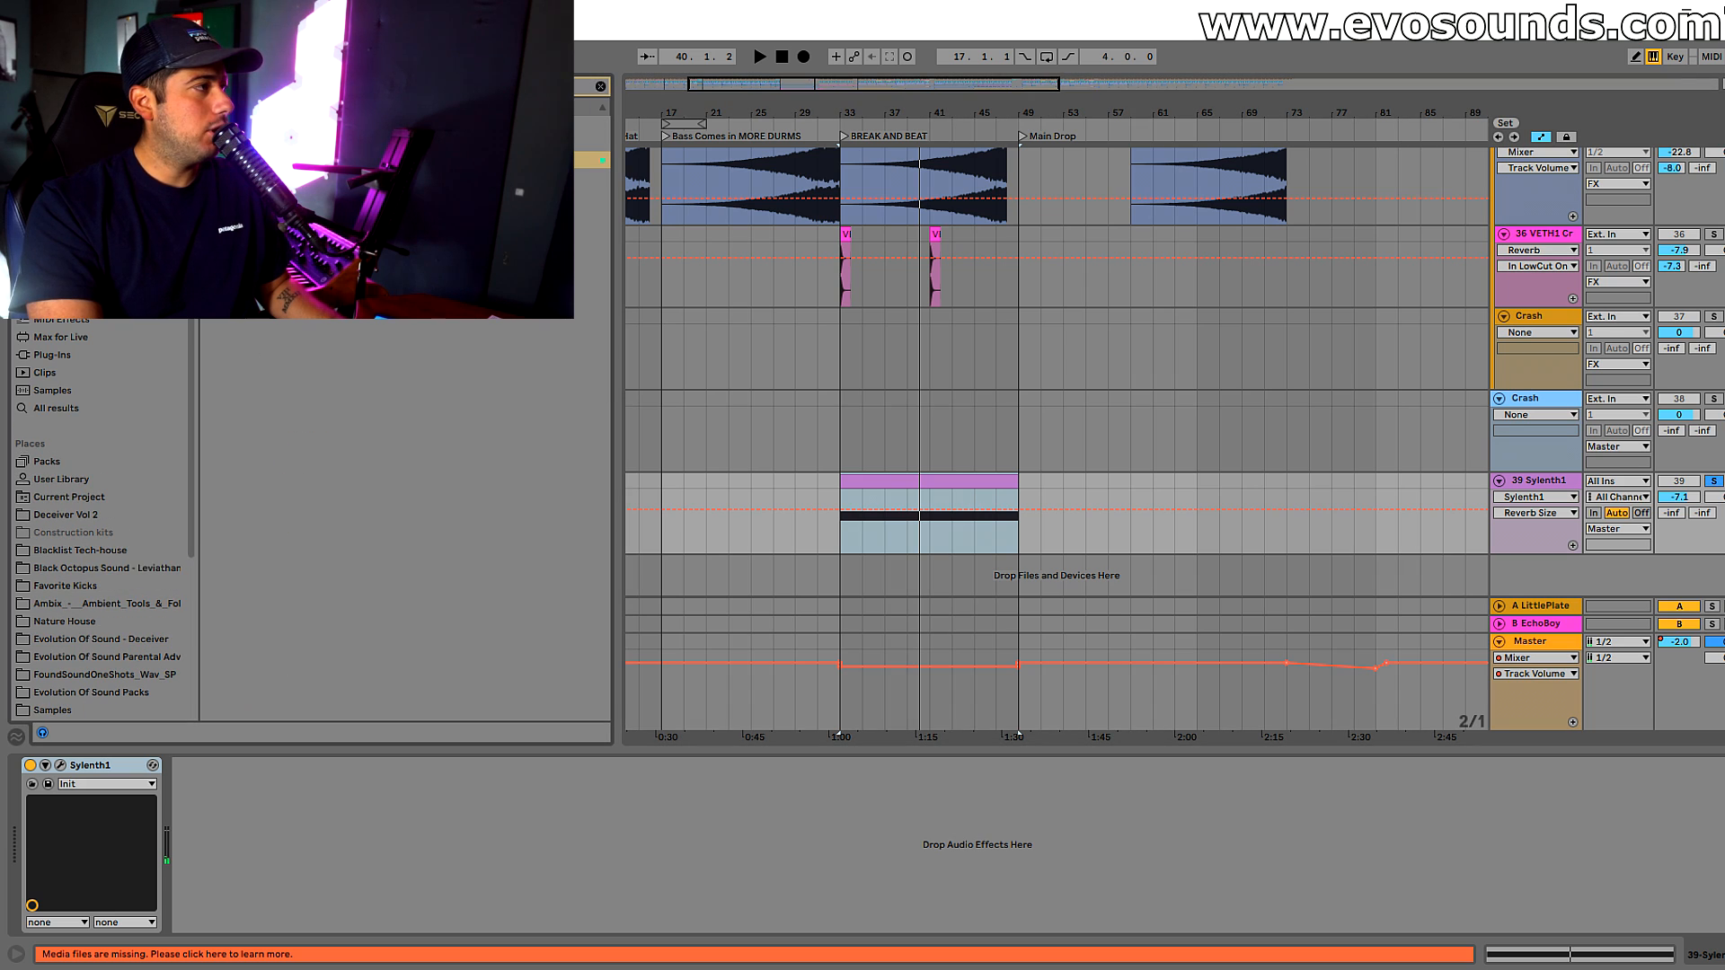
# Add EQ Eight after Sylenth1 and narrow the sound with a low cut on band 2 and a high cut on band 8 around 7.26 kHz
pyautogui.moveTo(269, 160); pyautogui.dragTo(289, 852)
pyautogui.click(287, 909)
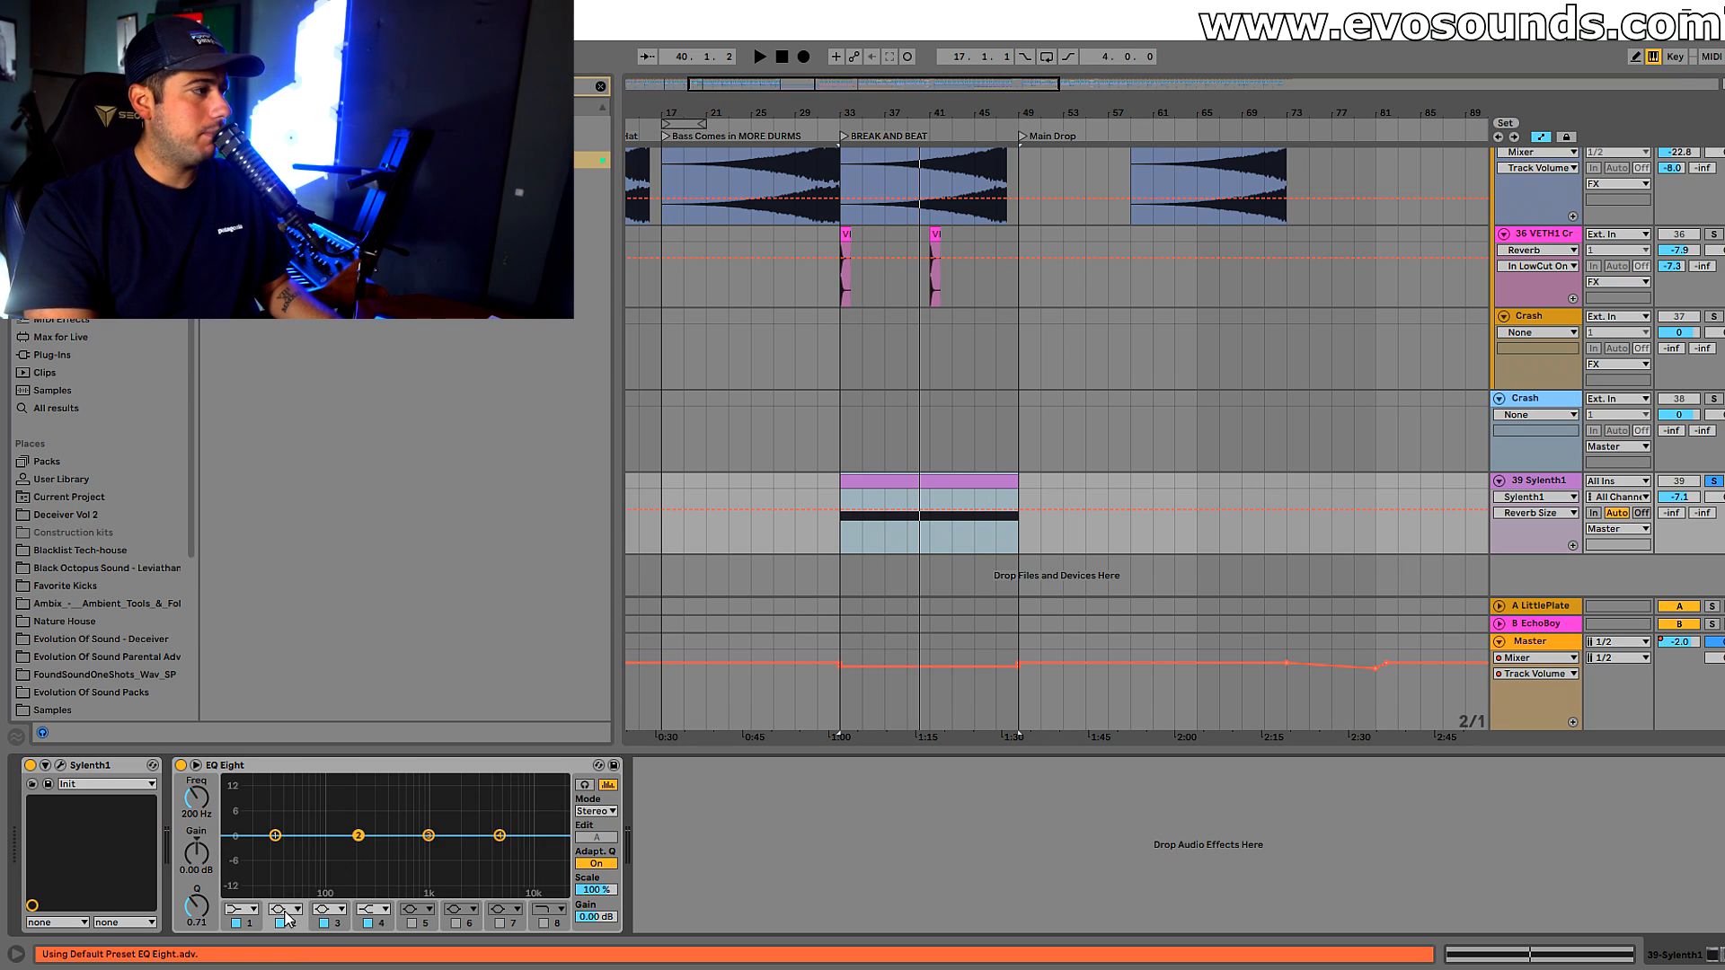
pyautogui.click(286, 810)
pyautogui.moveTo(358, 835); pyautogui.dragTo(515, 844)
pyautogui.press('space')
pyautogui.click(543, 923)
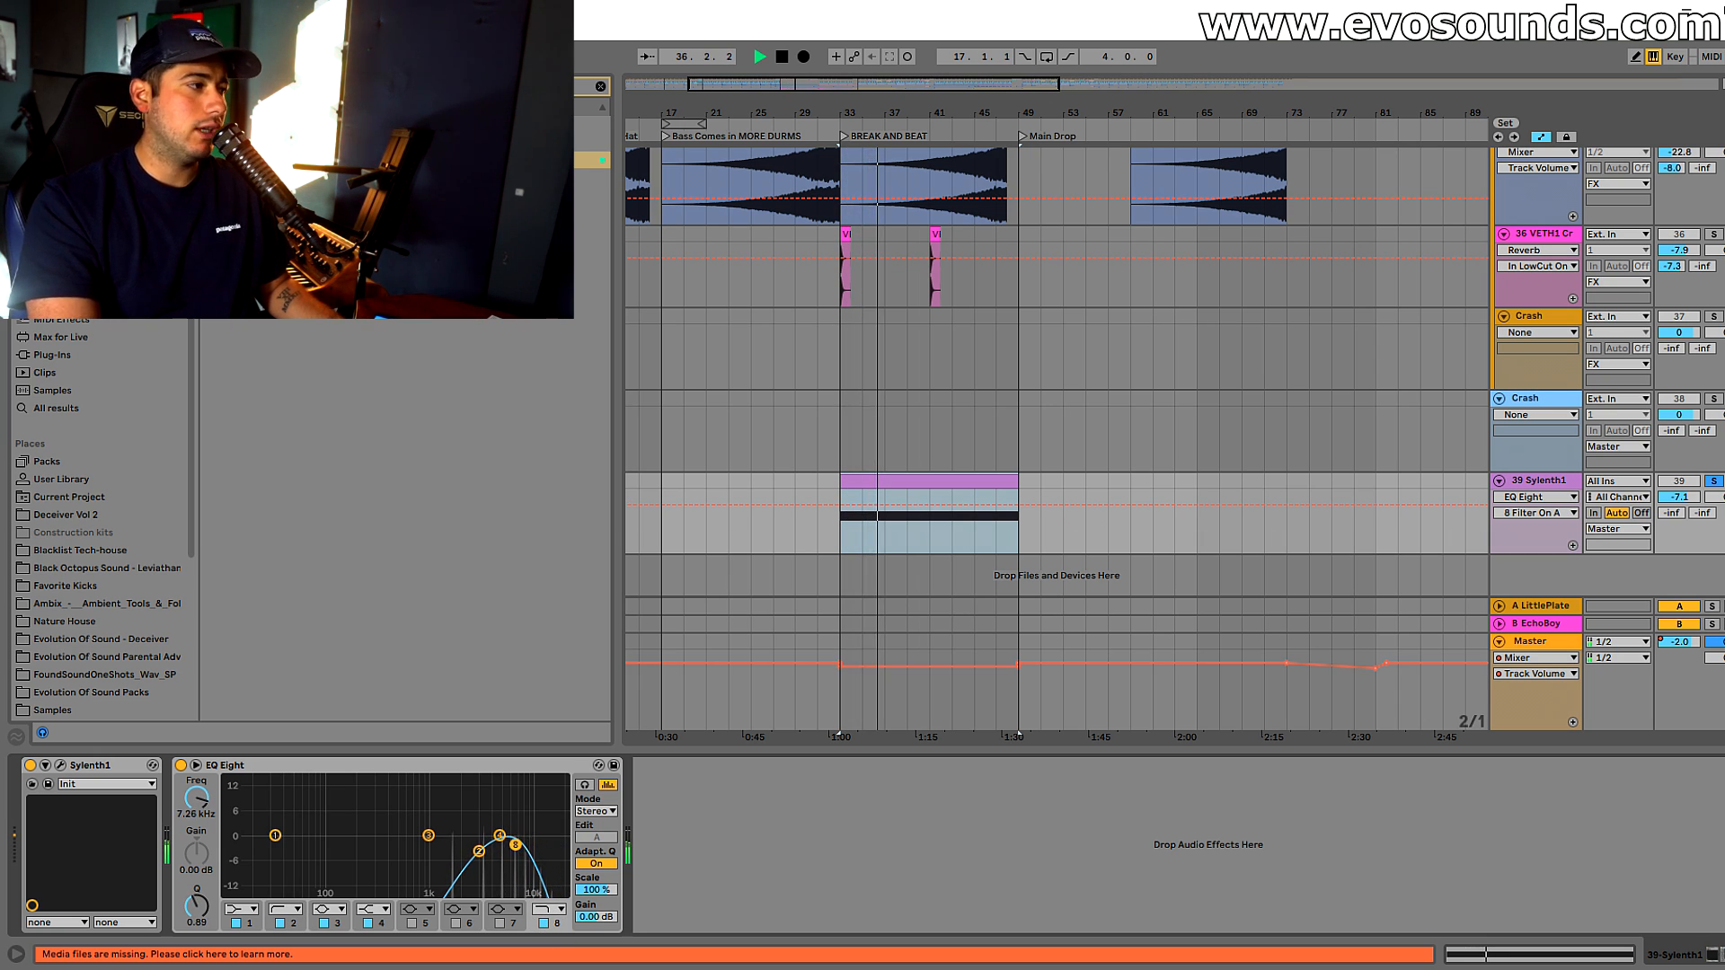
# Unsolo the Sylenth1 track, lower its volume to -9.8 dB and listen to it in the full mix
pyautogui.click(1713, 482)
pyautogui.moveTo(1684, 497); pyautogui.dragTo(1684, 512)
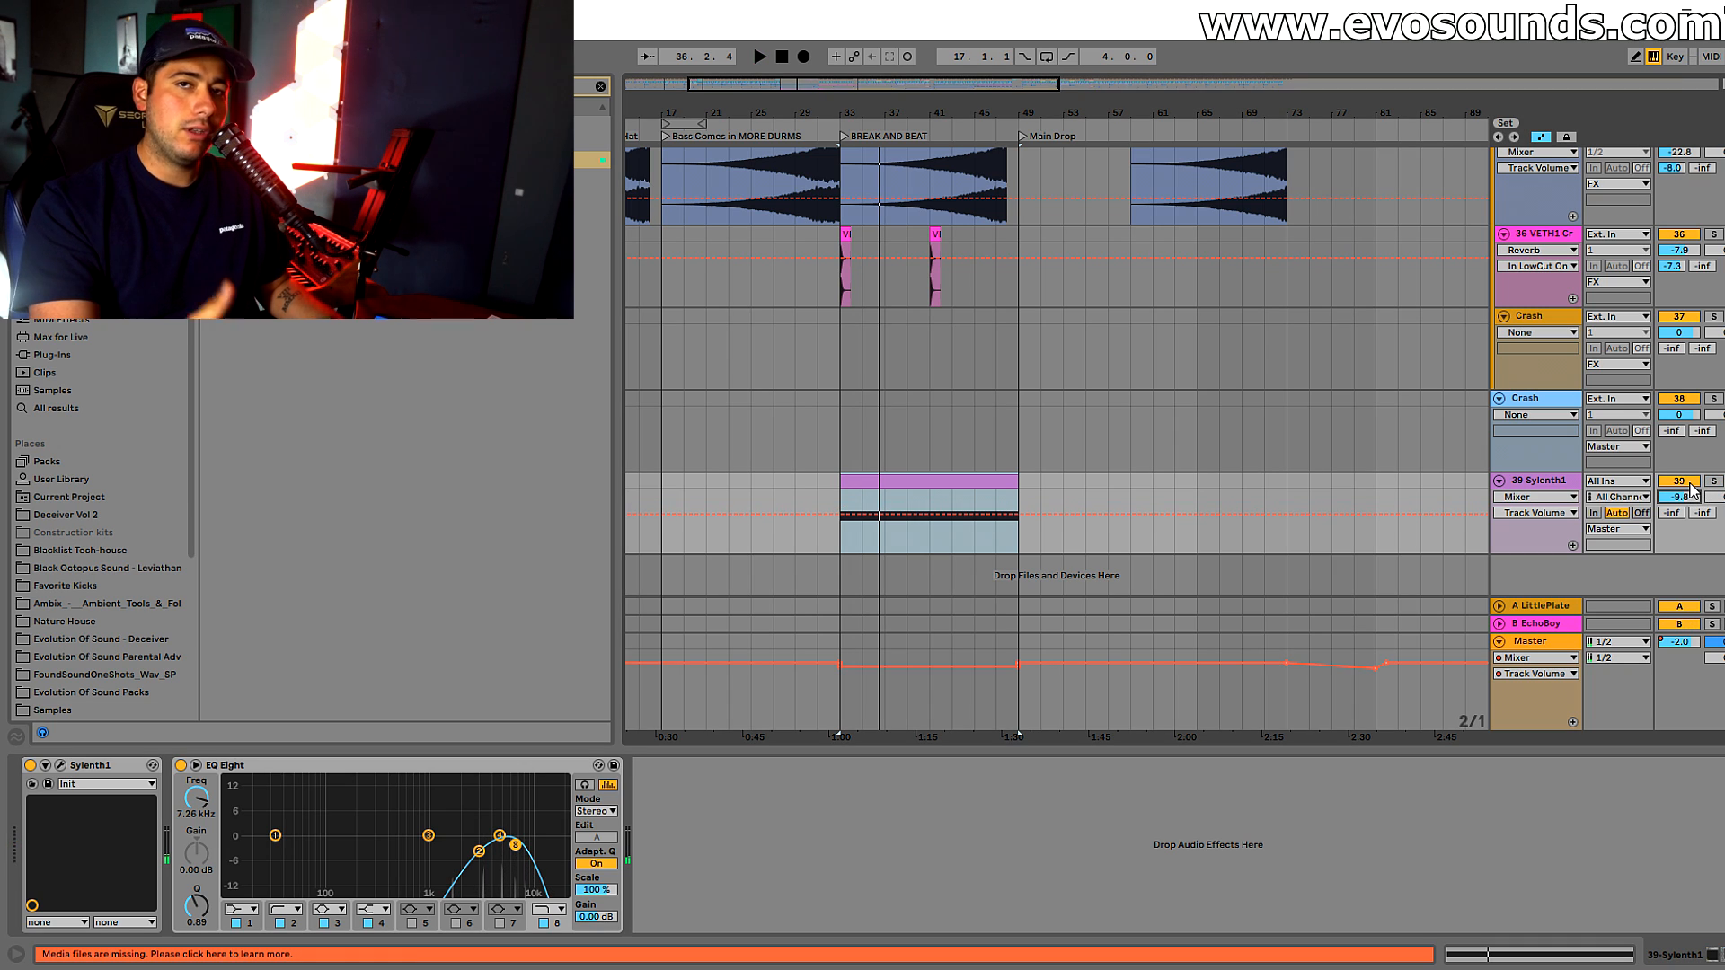
pyautogui.press('space')
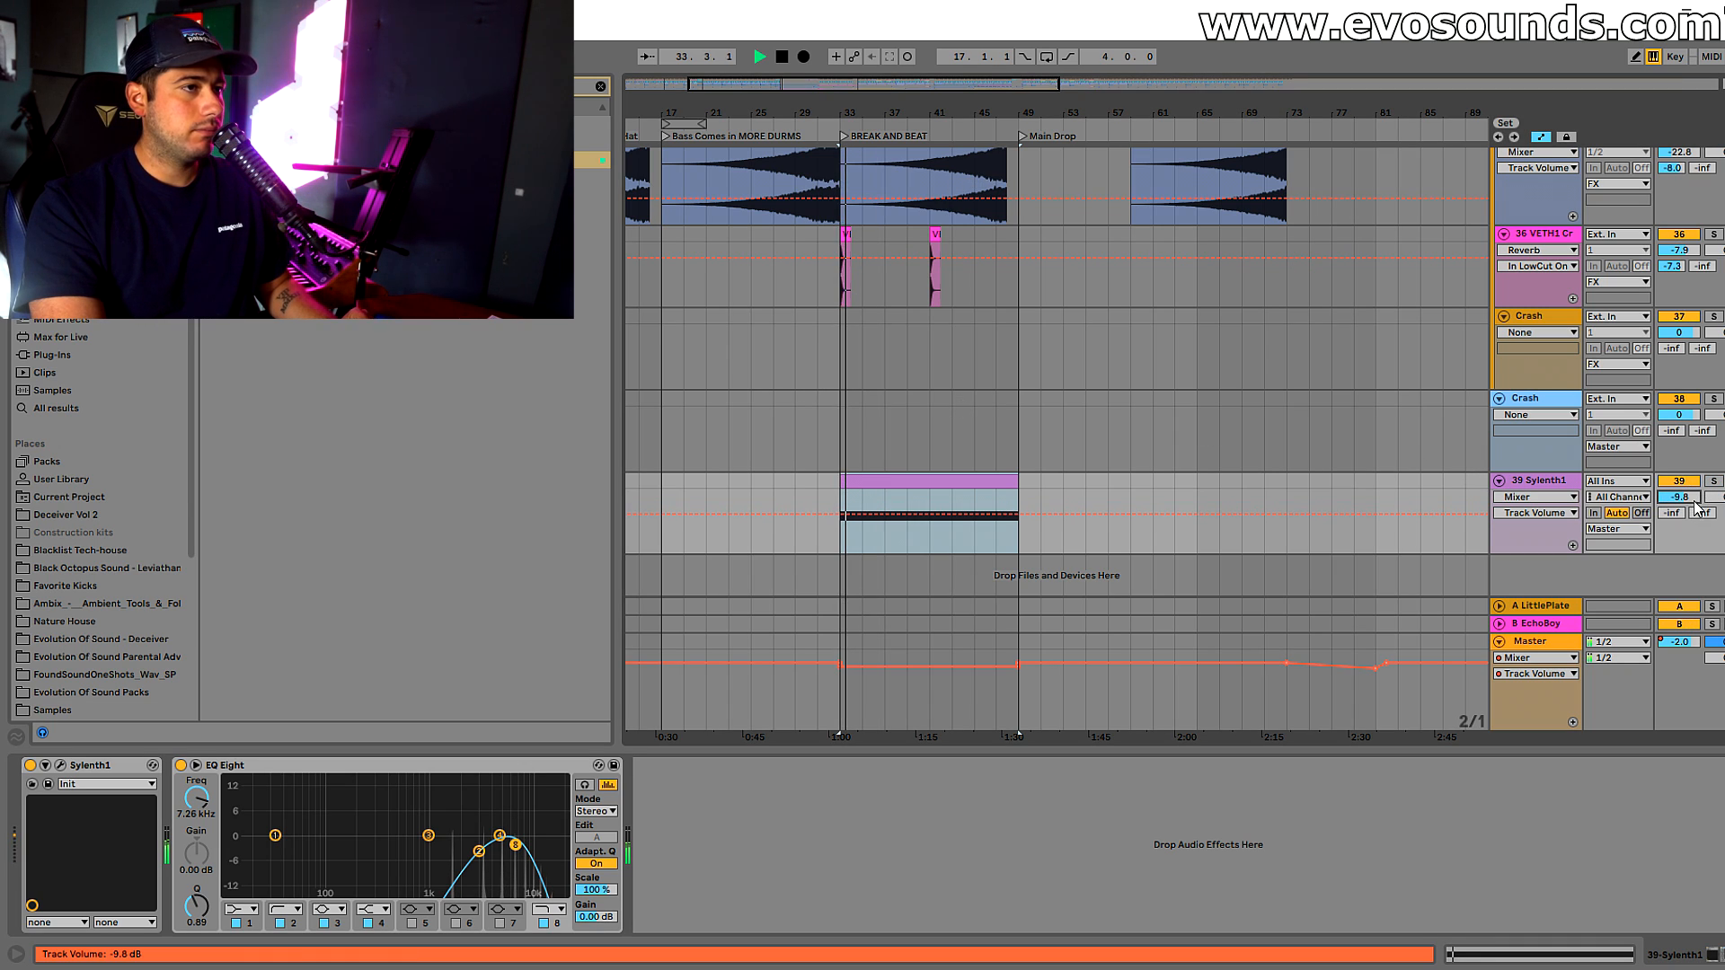
pyautogui.press('space')
# Open the sustained-note MIDI clip on the Sylenth1 track and try its note at G#2 before returning it to G#3
pyautogui.doubleClick(885, 484)
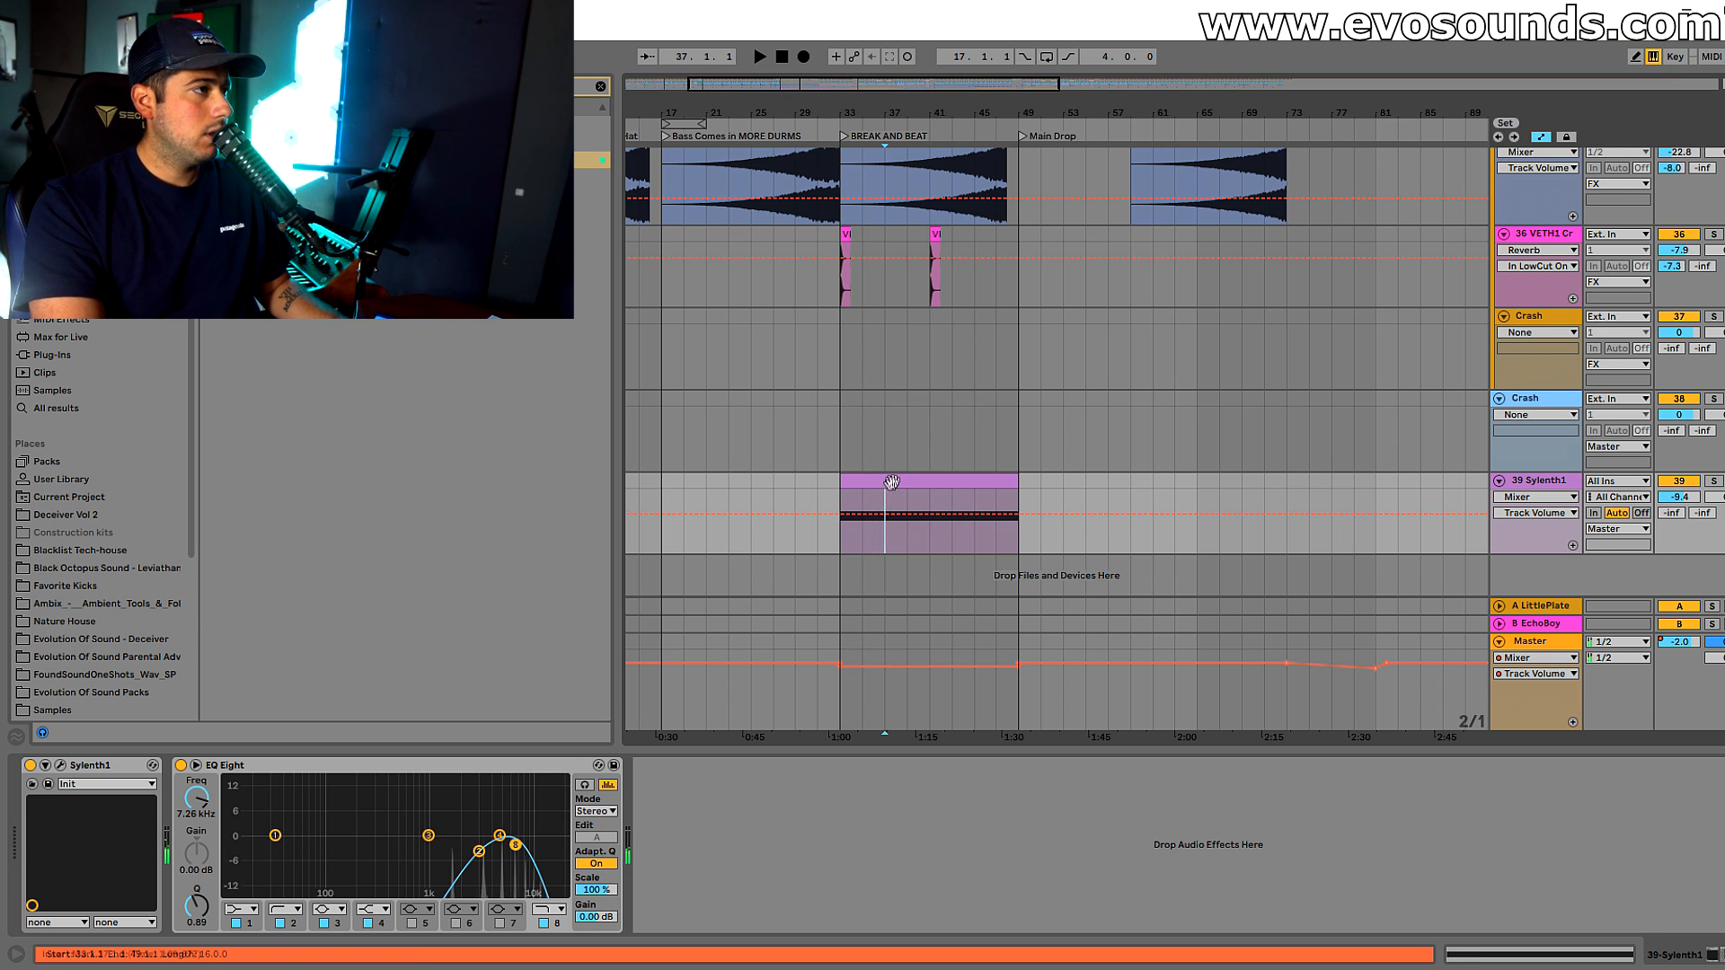
pyautogui.scroll(3, 784, 620)
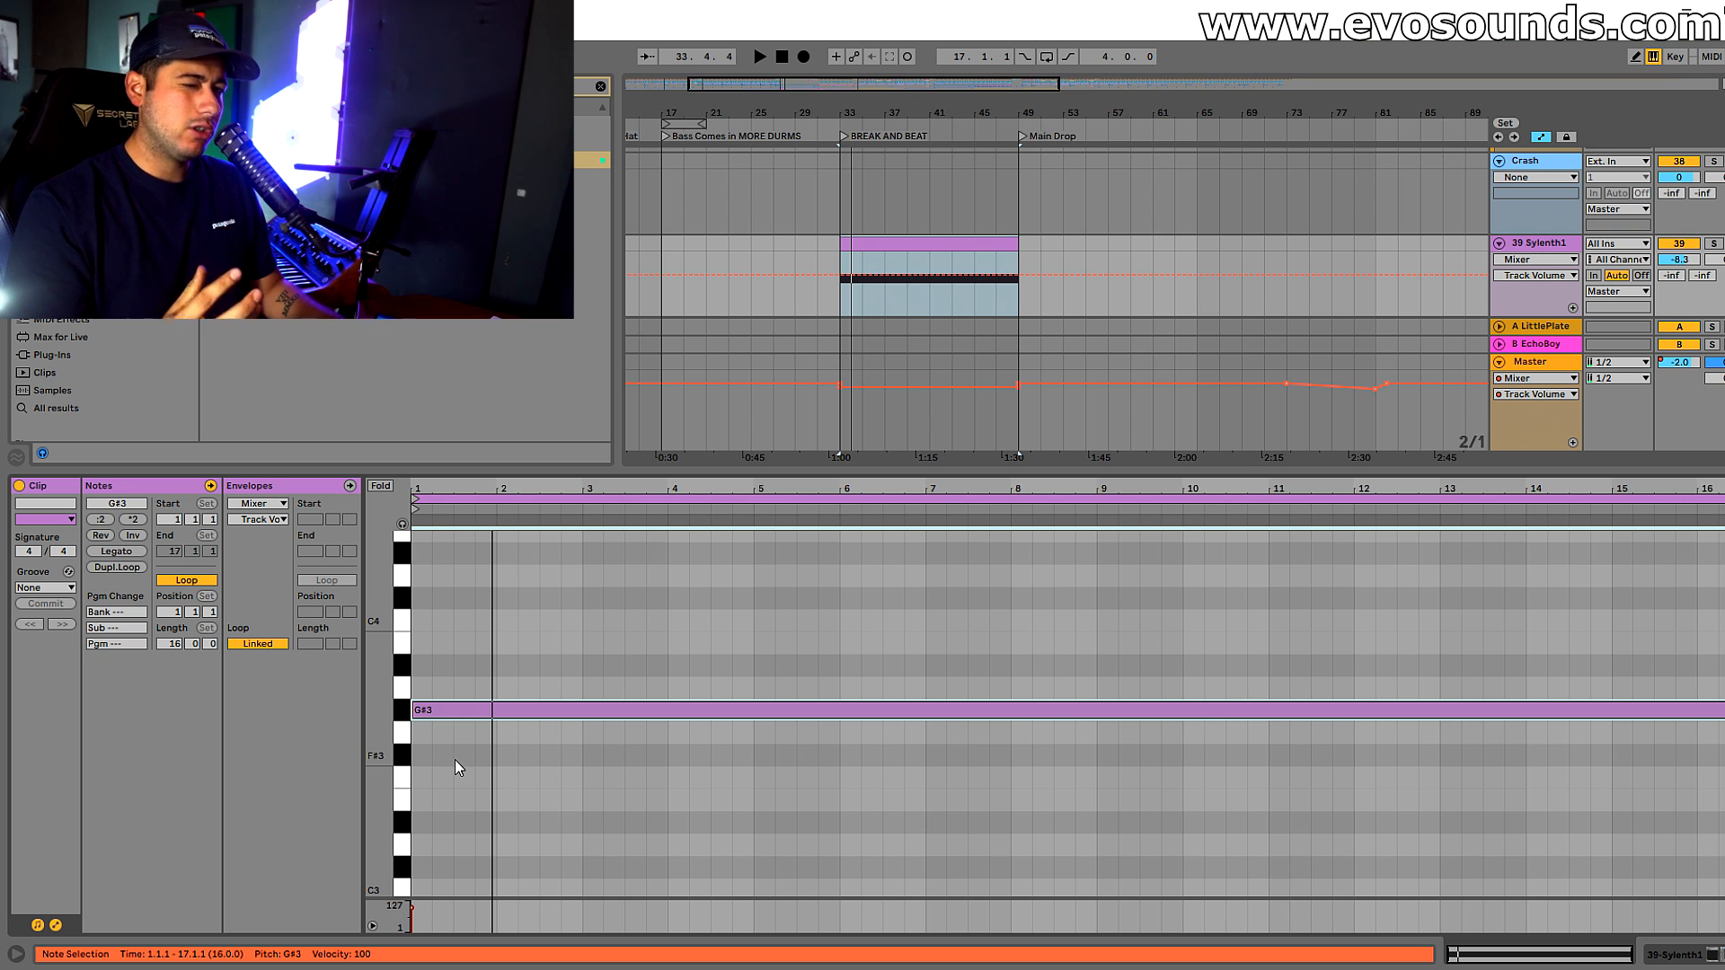
pyautogui.hotkey('shift', 'Down')
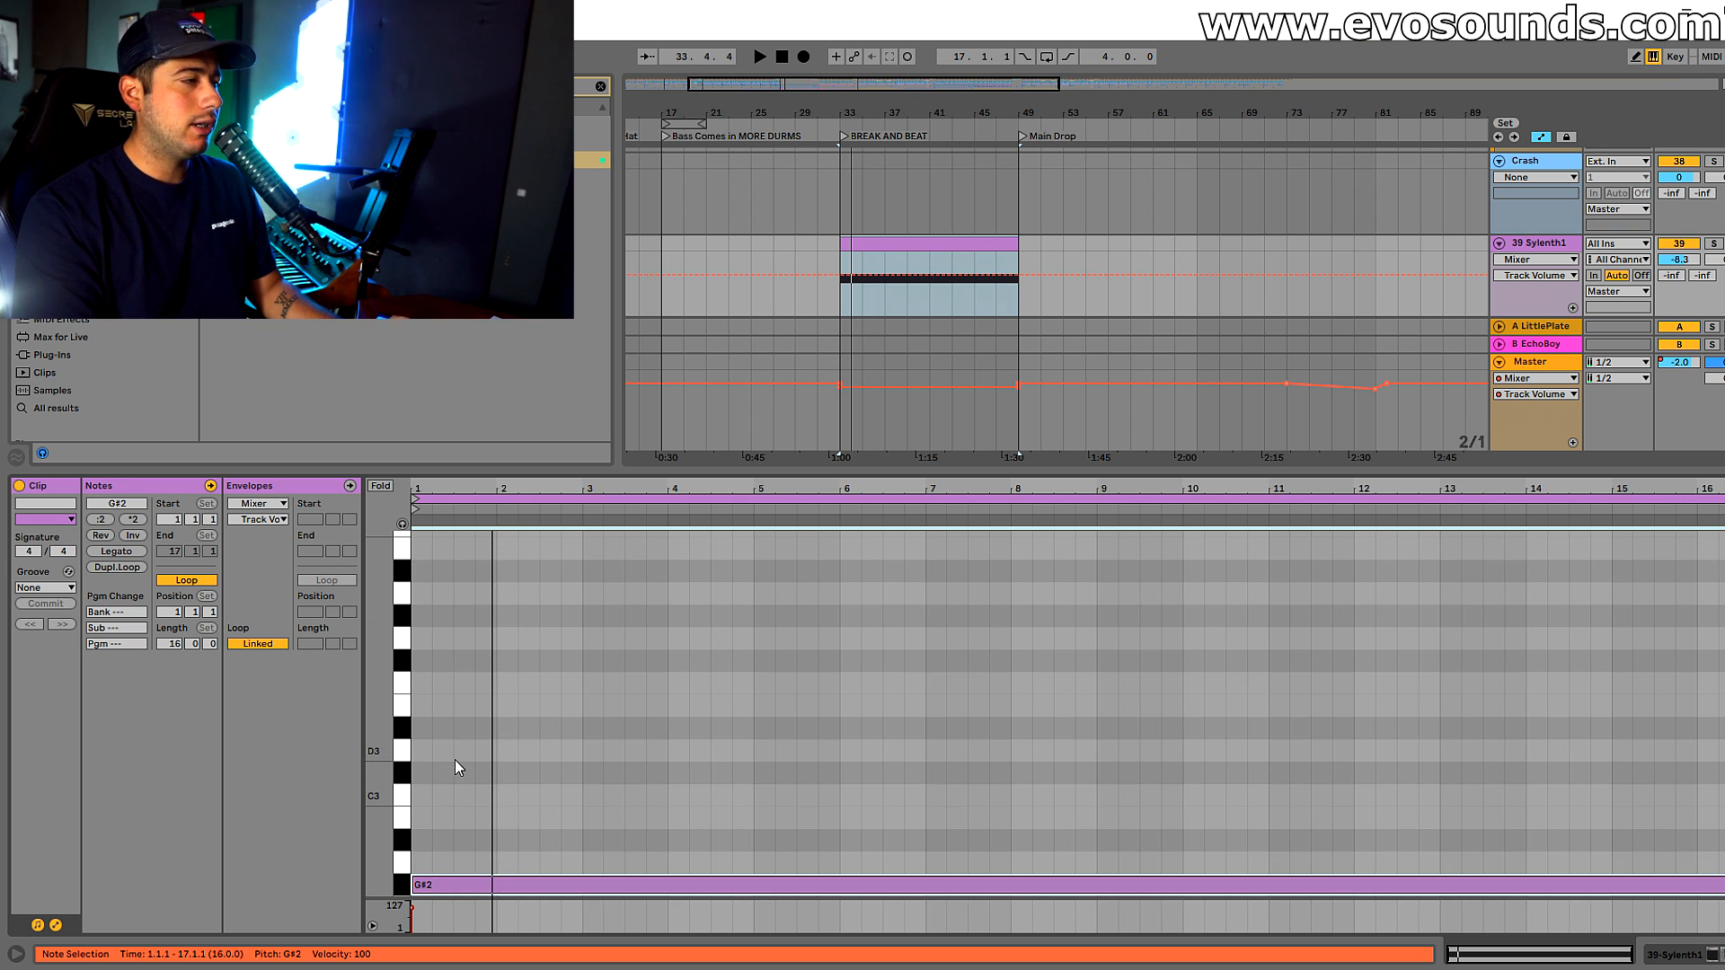
pyautogui.hotkey('shift', 'Up')
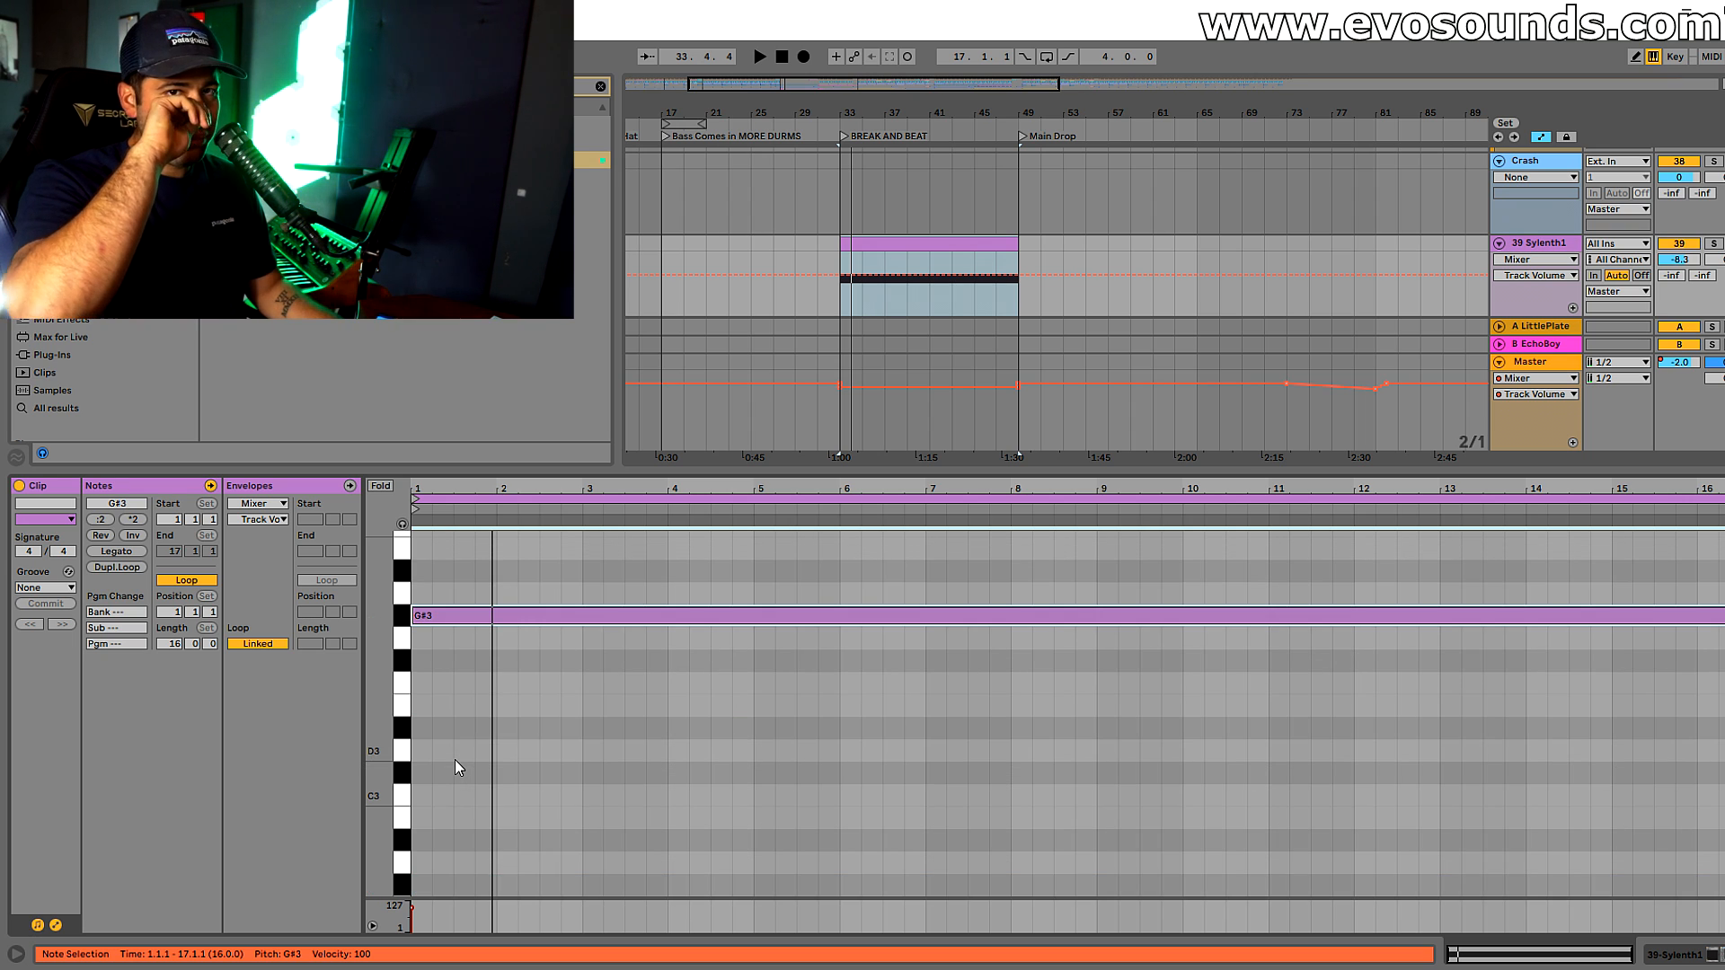
# Play the break and lower the Sylenth1 track volume to -12.2 dB while listening to the G#3 note
pyautogui.press('space')
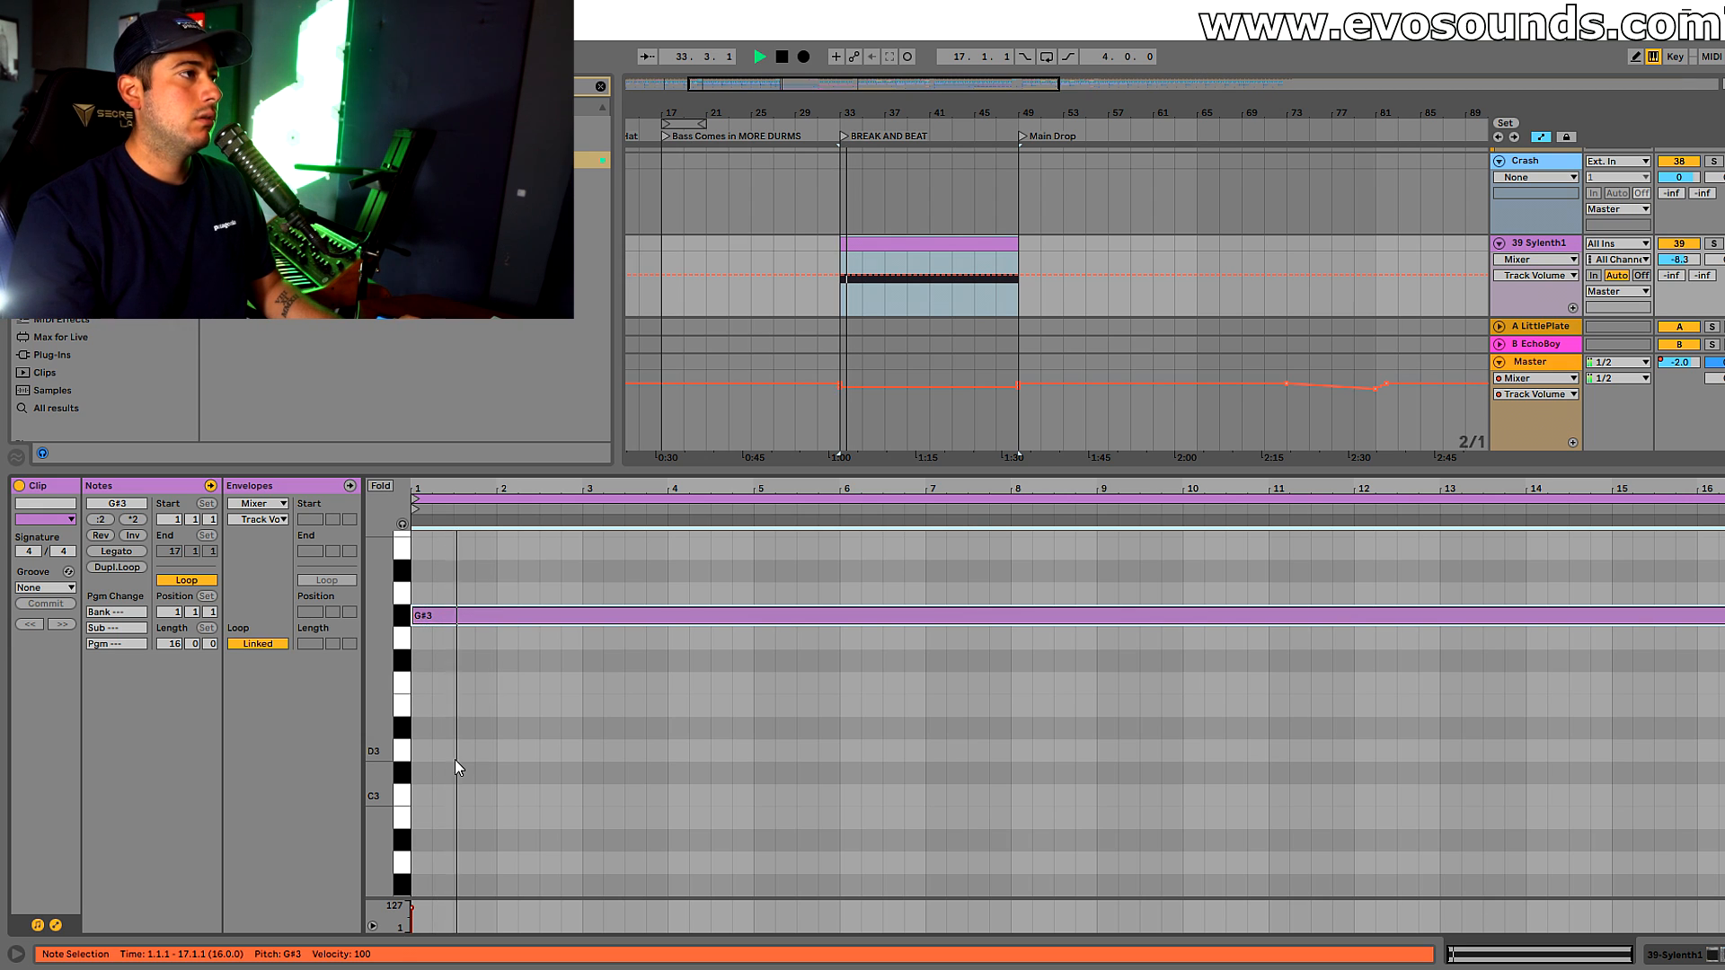
pyautogui.moveTo(1681, 260); pyautogui.dragTo(1681, 284)
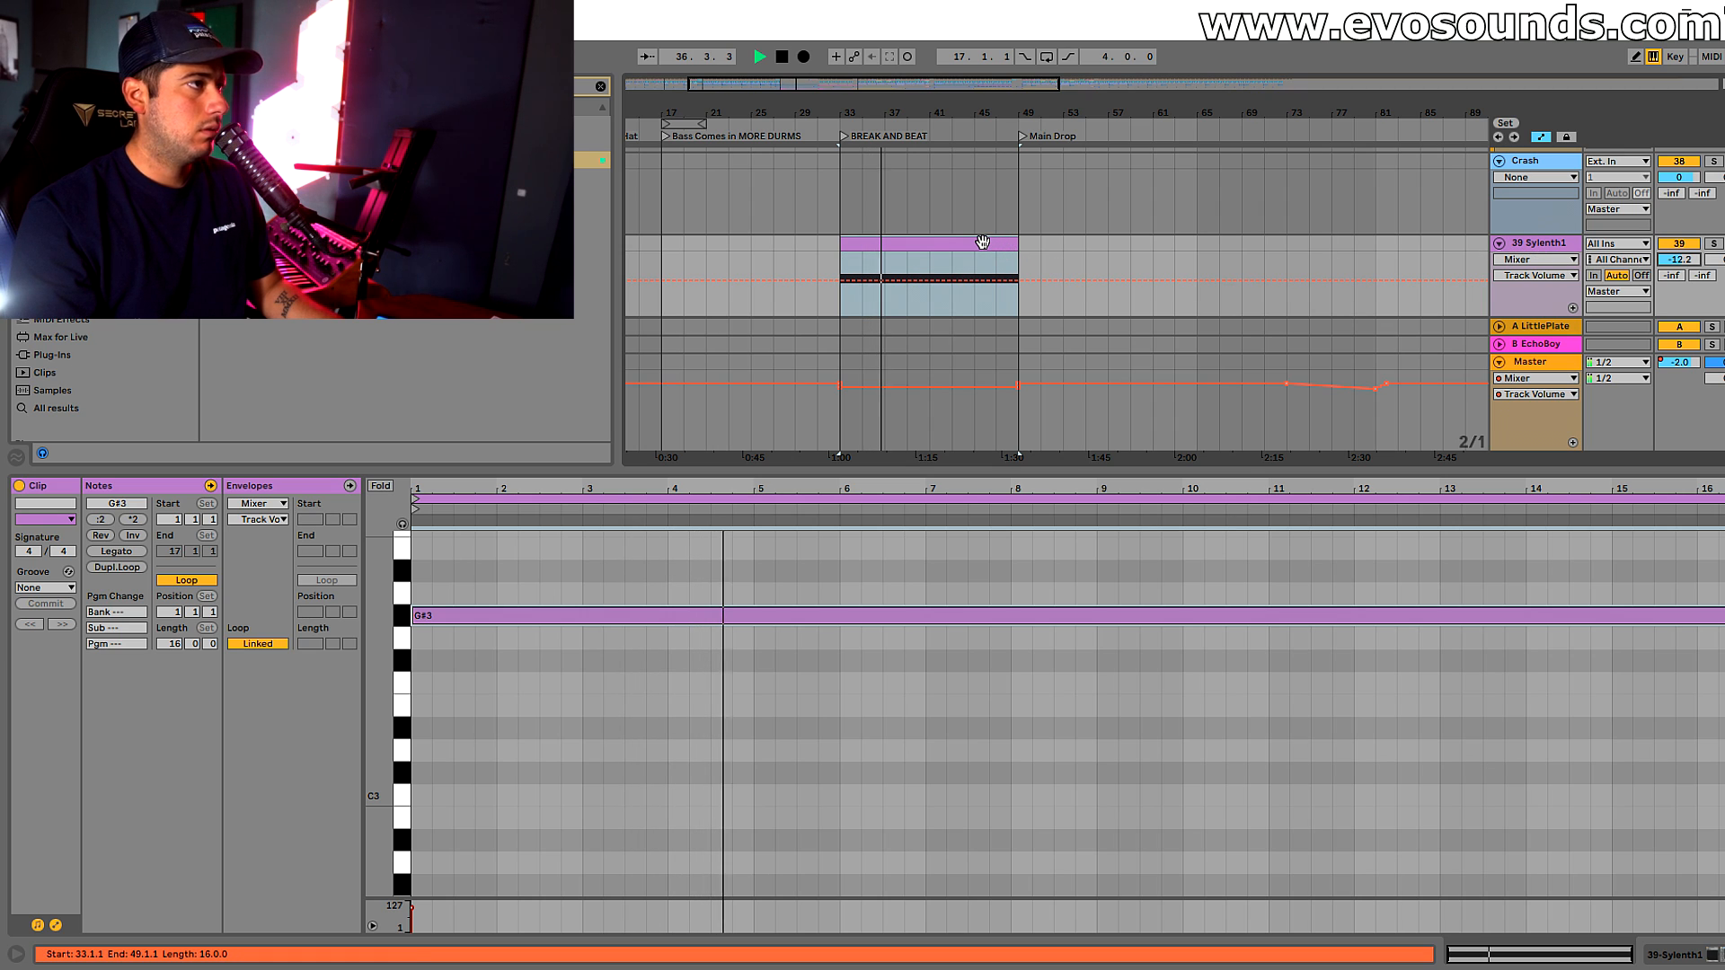
pyautogui.press('space')
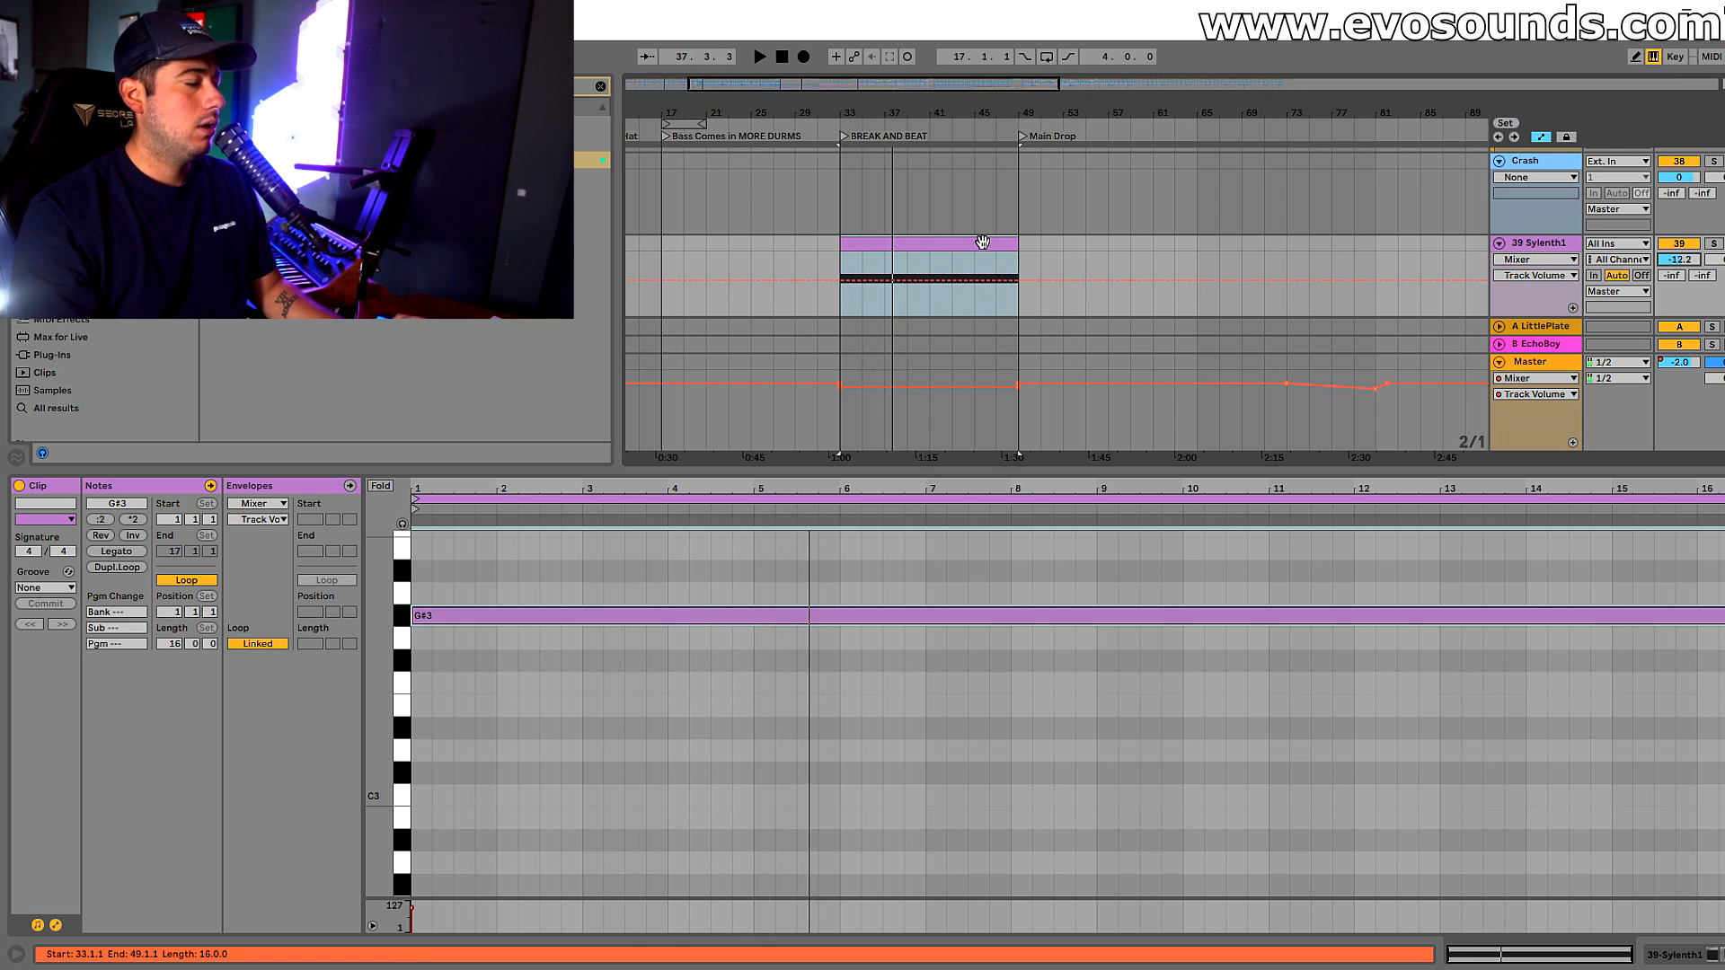
# Select the sustained note and transpose it down to F#2, then back up step by step to around D#3
pyautogui.moveTo(528, 713); pyautogui.dragTo(614, 602)
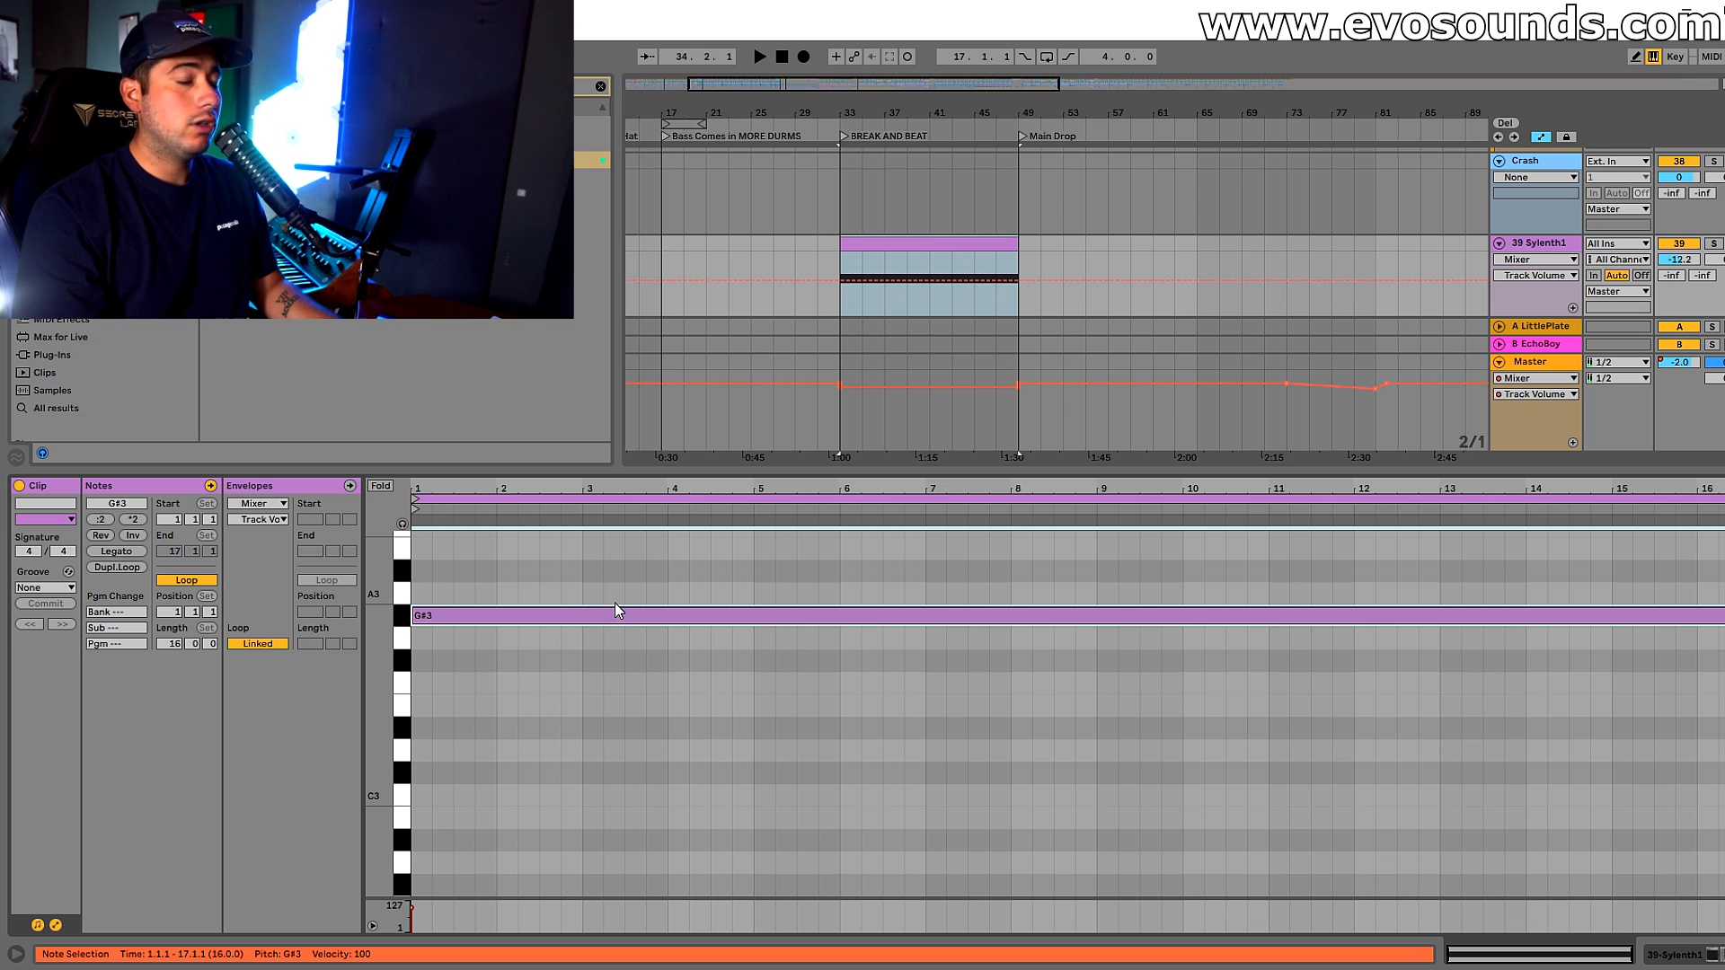
pyautogui.press('Down')
pyautogui.press('Down')
pyautogui.press('Down')
pyautogui.press('Down')
pyautogui.press('Down')
pyautogui.press('Down')
pyautogui.press('Down')
pyautogui.press('Down')
pyautogui.press('Down')
pyautogui.press('Down')
pyautogui.press('Down')
pyautogui.press('Down')
pyautogui.press('Down')
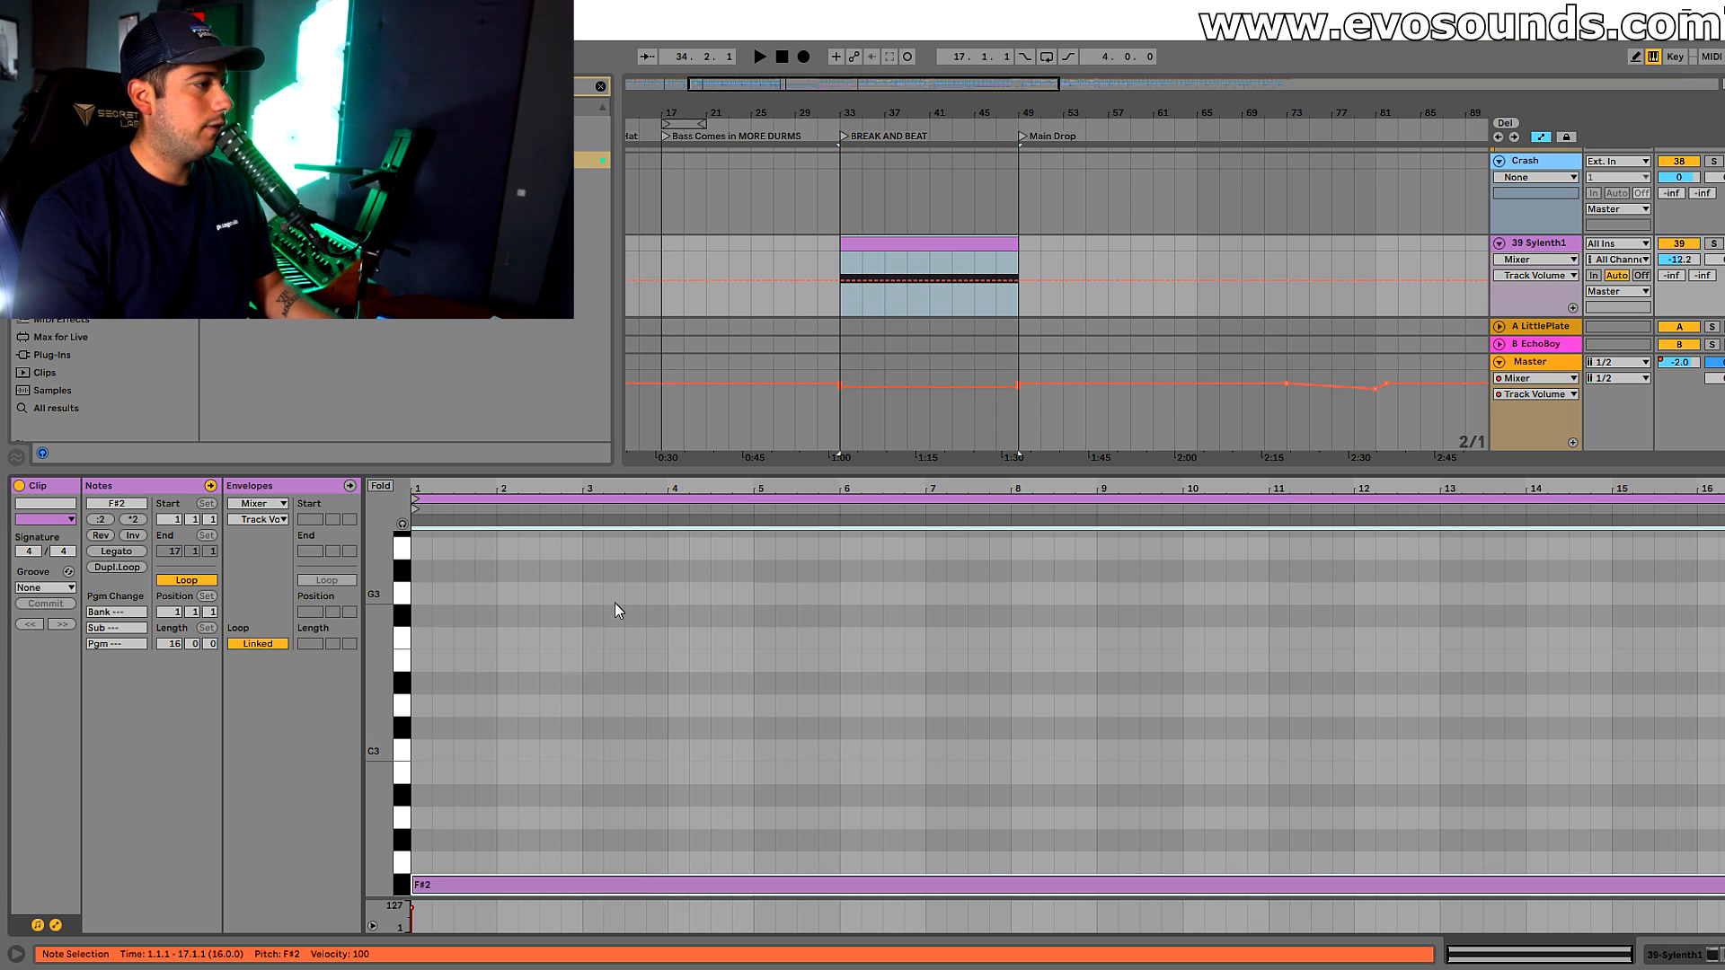
pyautogui.press('Up')
pyautogui.press('Up')
pyautogui.press('Up')
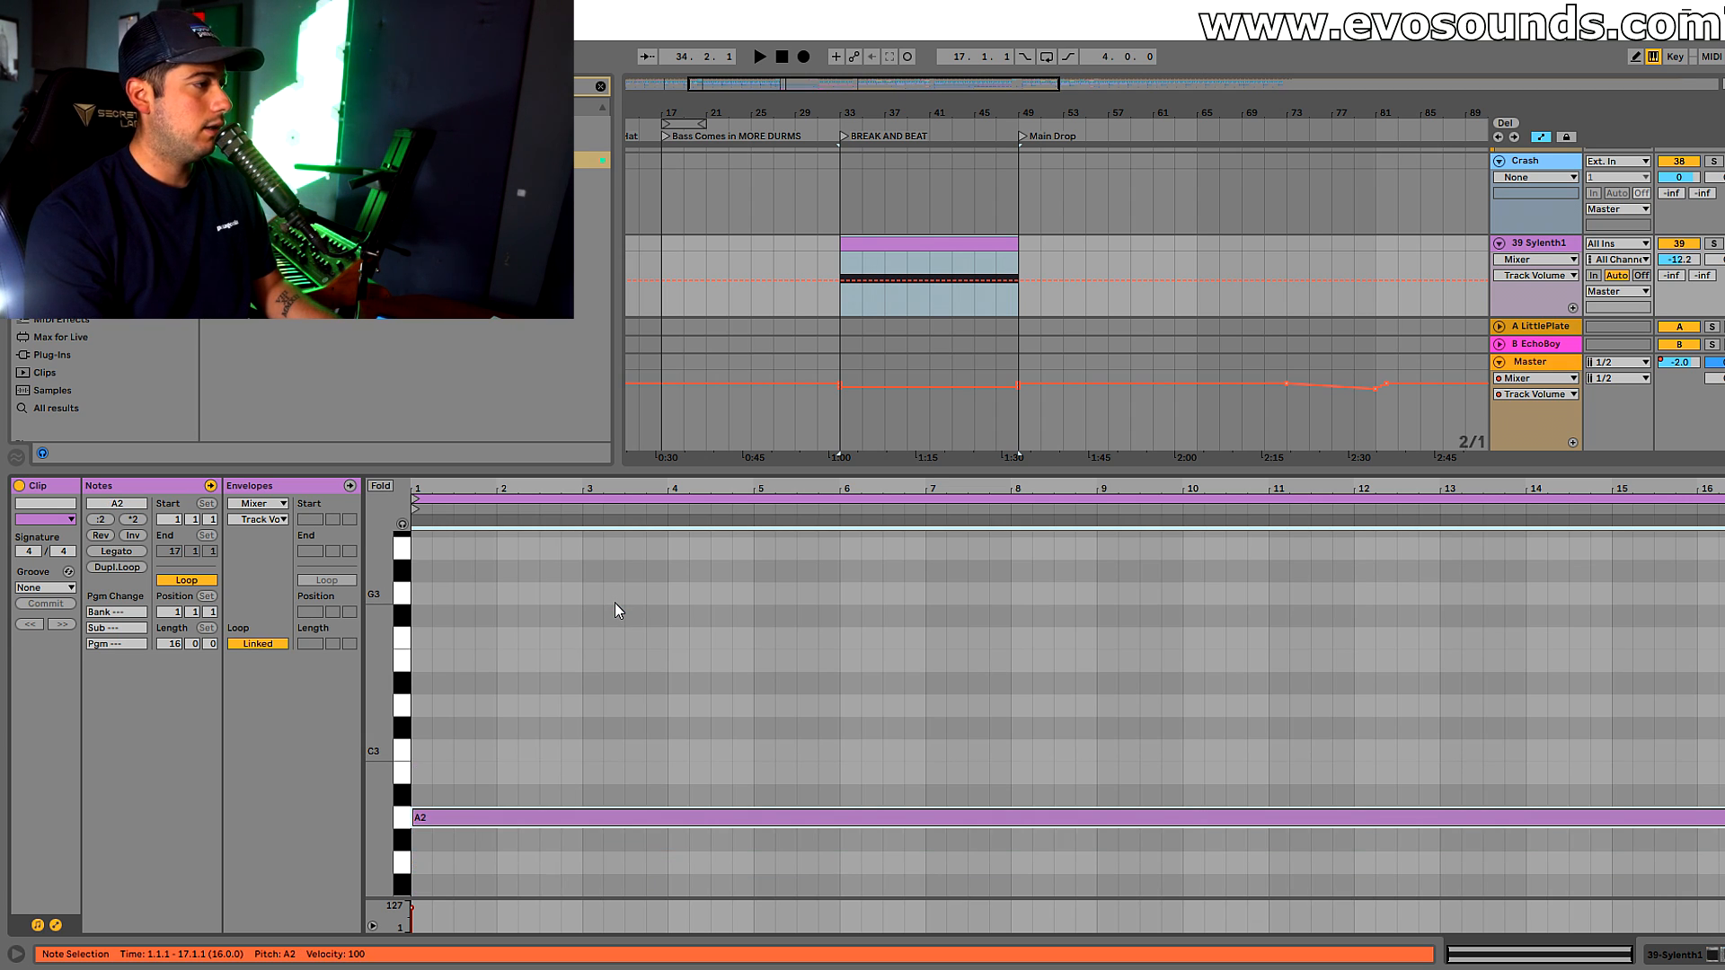
pyautogui.press('Up')
pyautogui.press('Up')
pyautogui.press('Up')
pyautogui.press('Up')
pyautogui.press('Up')
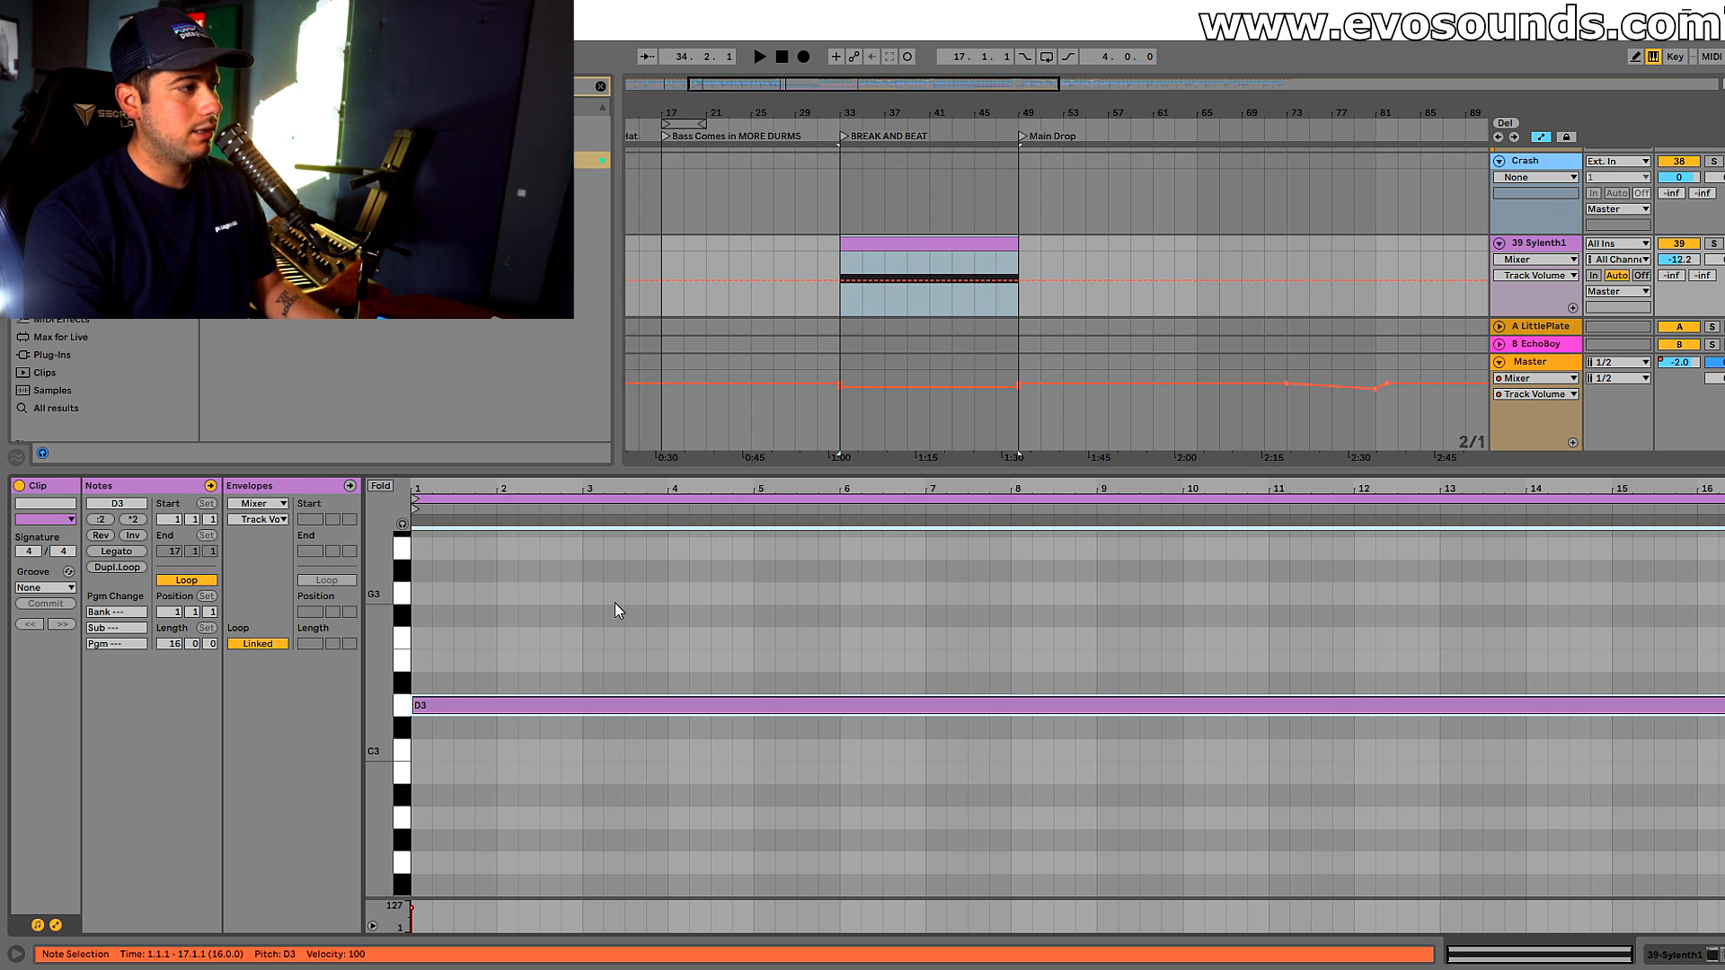
# Play the break with the note at D#3 and raise the Sylenth1 track volume to -9.8 dB
pyautogui.press('space')
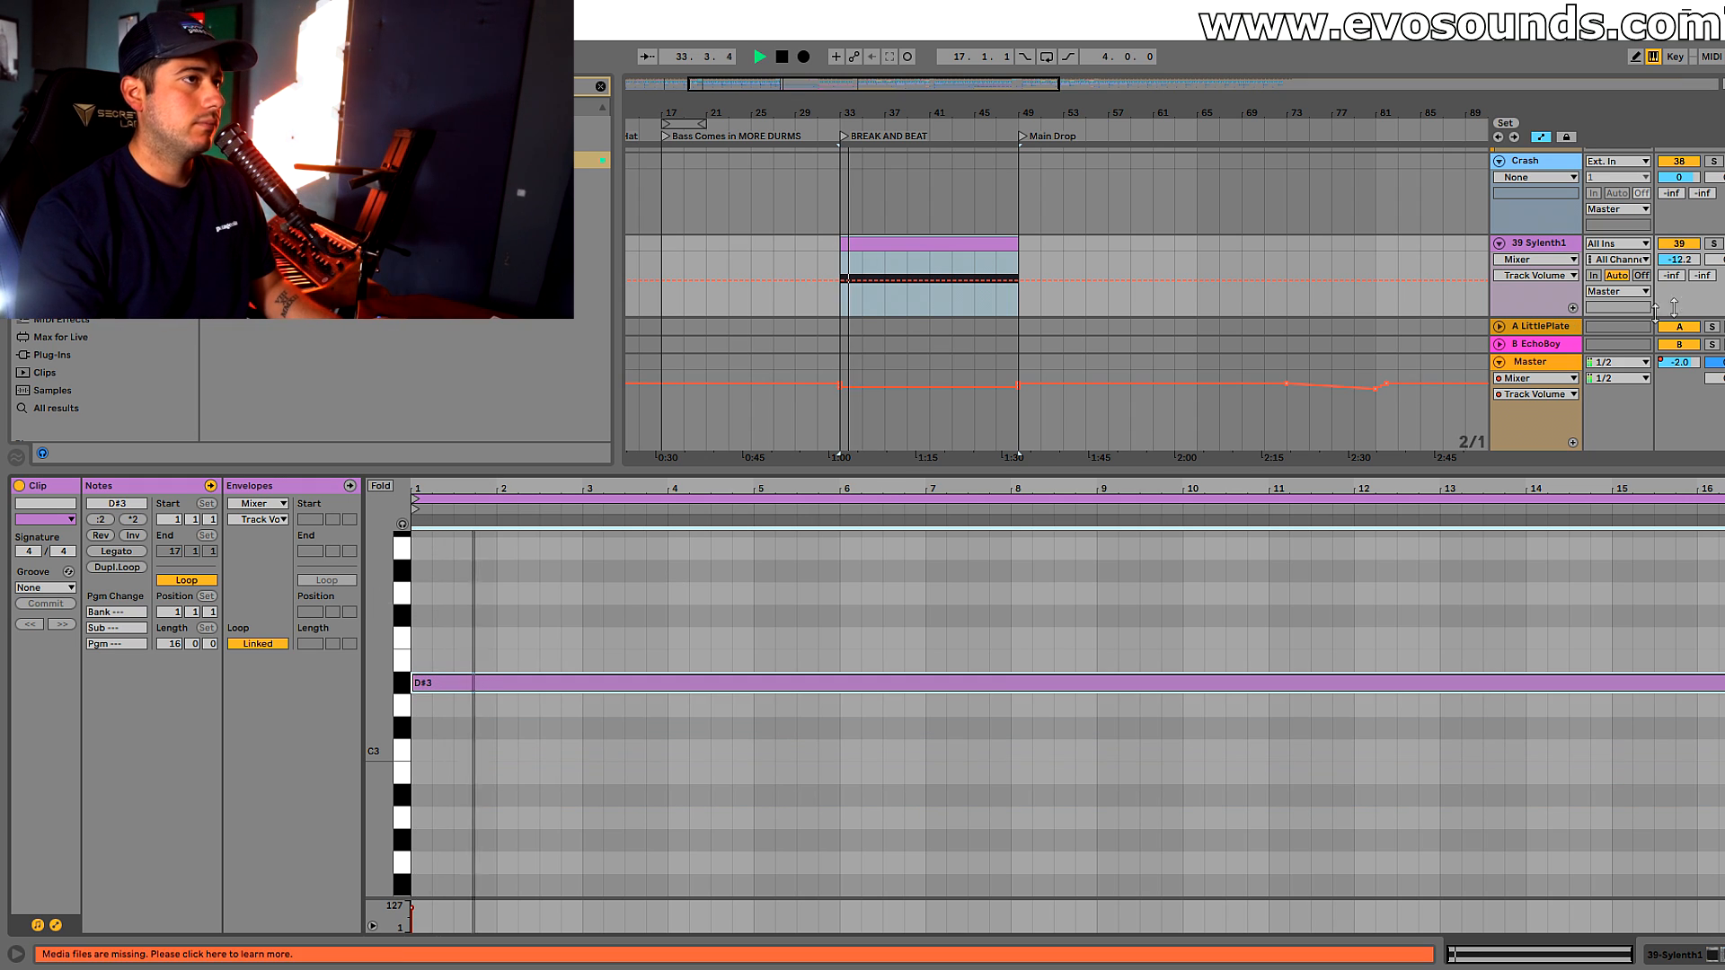
pyautogui.moveTo(1699, 267); pyautogui.dragTo(1699, 263)
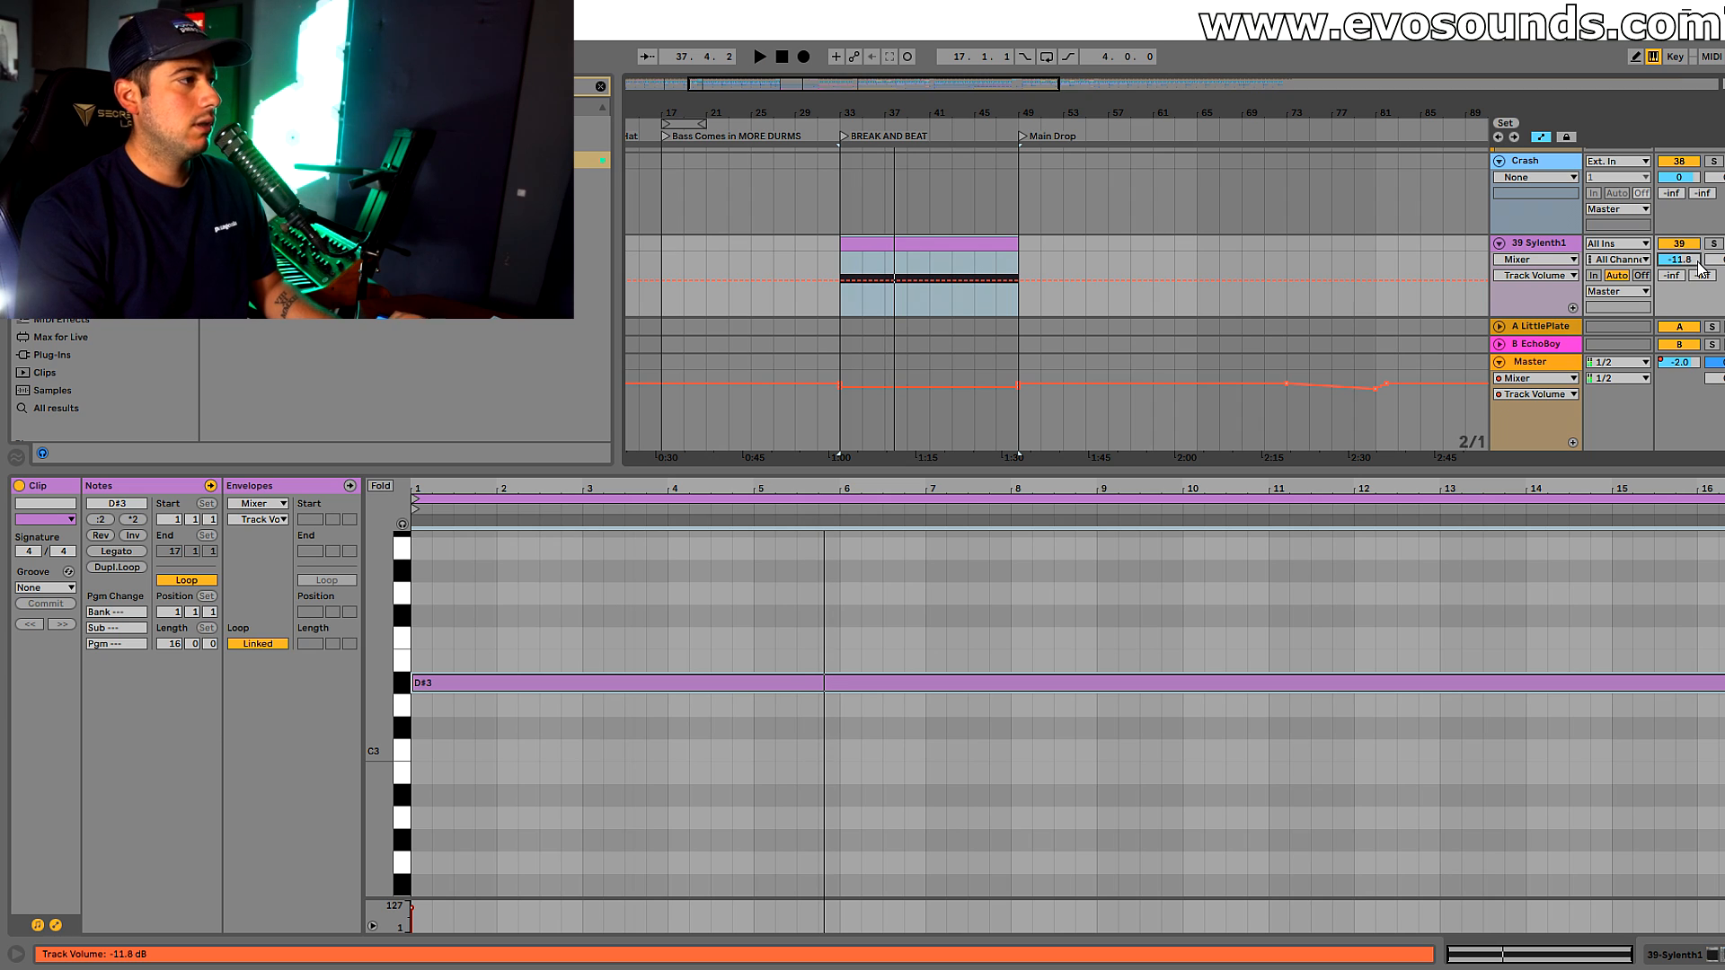
pyautogui.moveTo(1698, 262); pyautogui.dragTo(1698, 254)
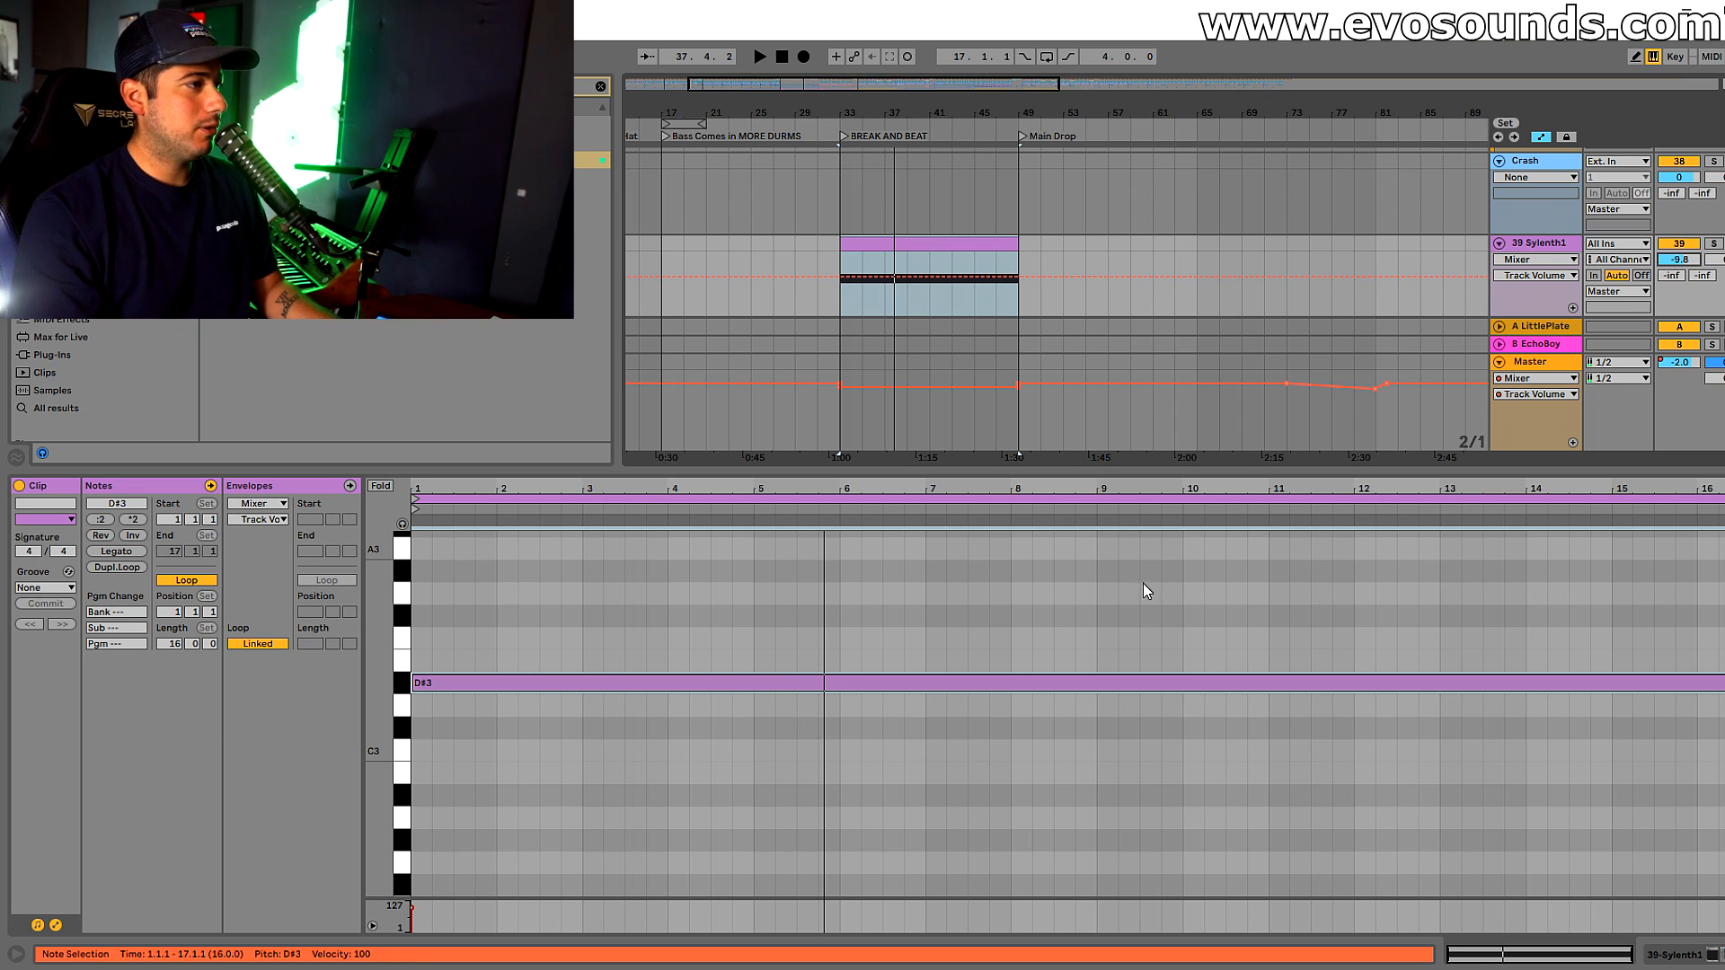
# Transpose the sustained note up to F#3 and audition it in the break
pyautogui.press('space')
pyautogui.press('Up')
pyautogui.press('Up')
pyautogui.press('Up')
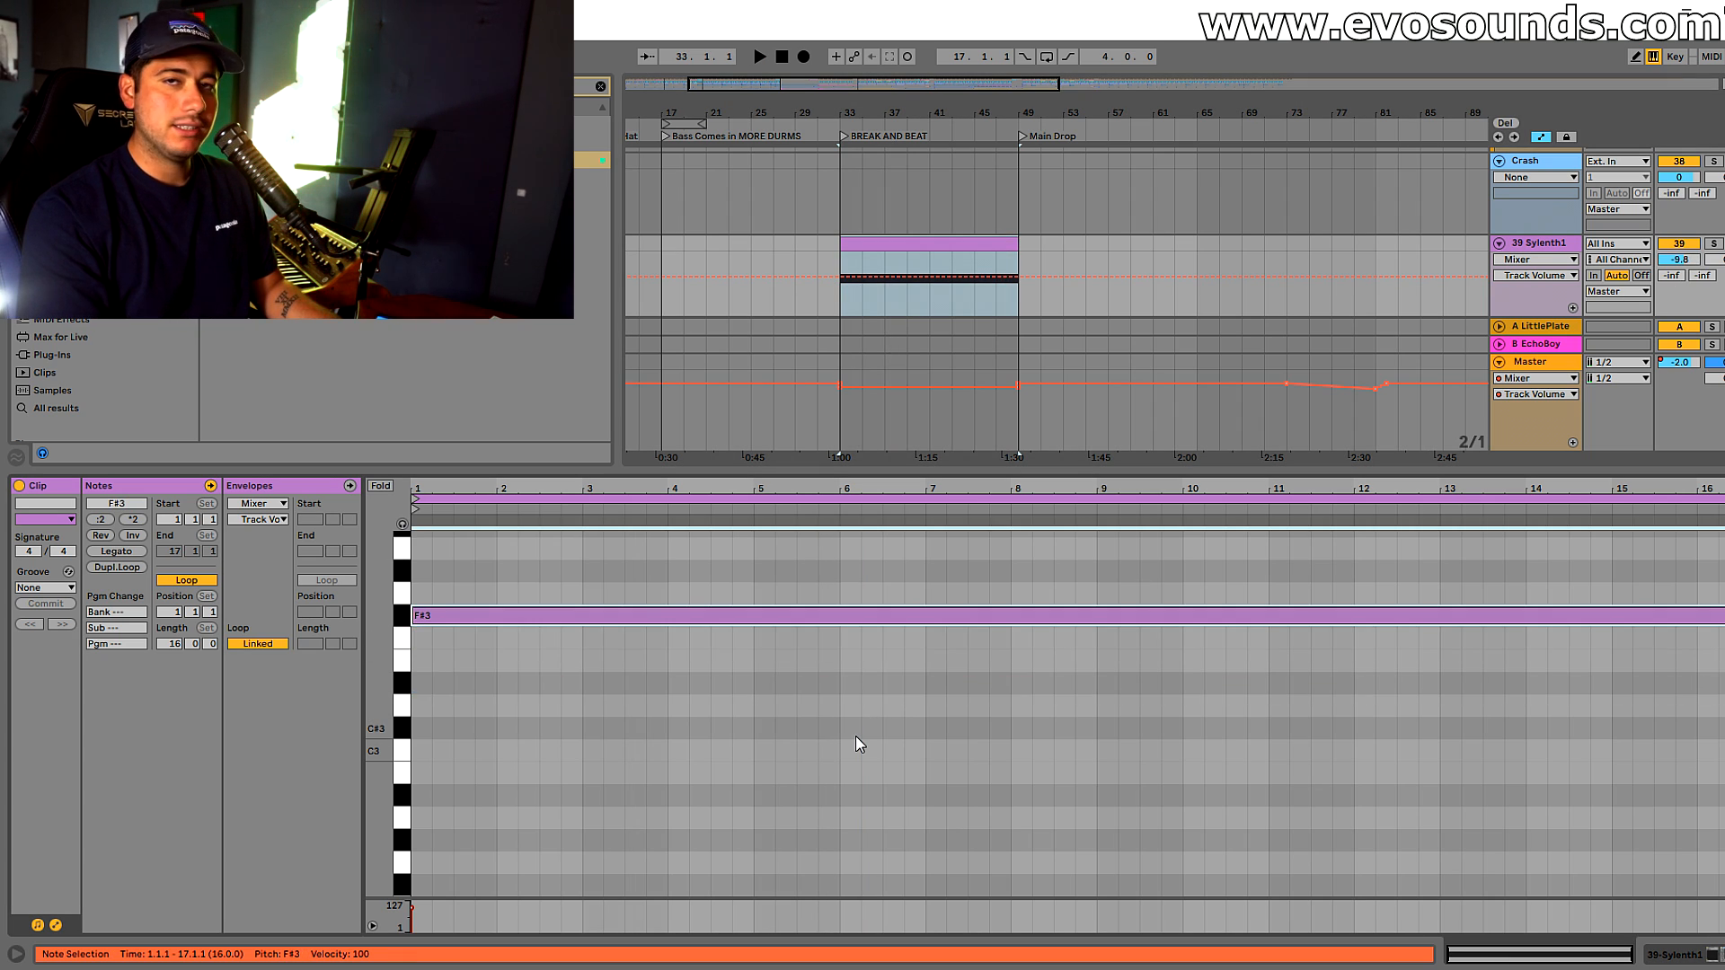
pyautogui.press('Up')
pyautogui.press('Up')
pyautogui.press('Down')
pyautogui.press('Down')
pyautogui.press('space')
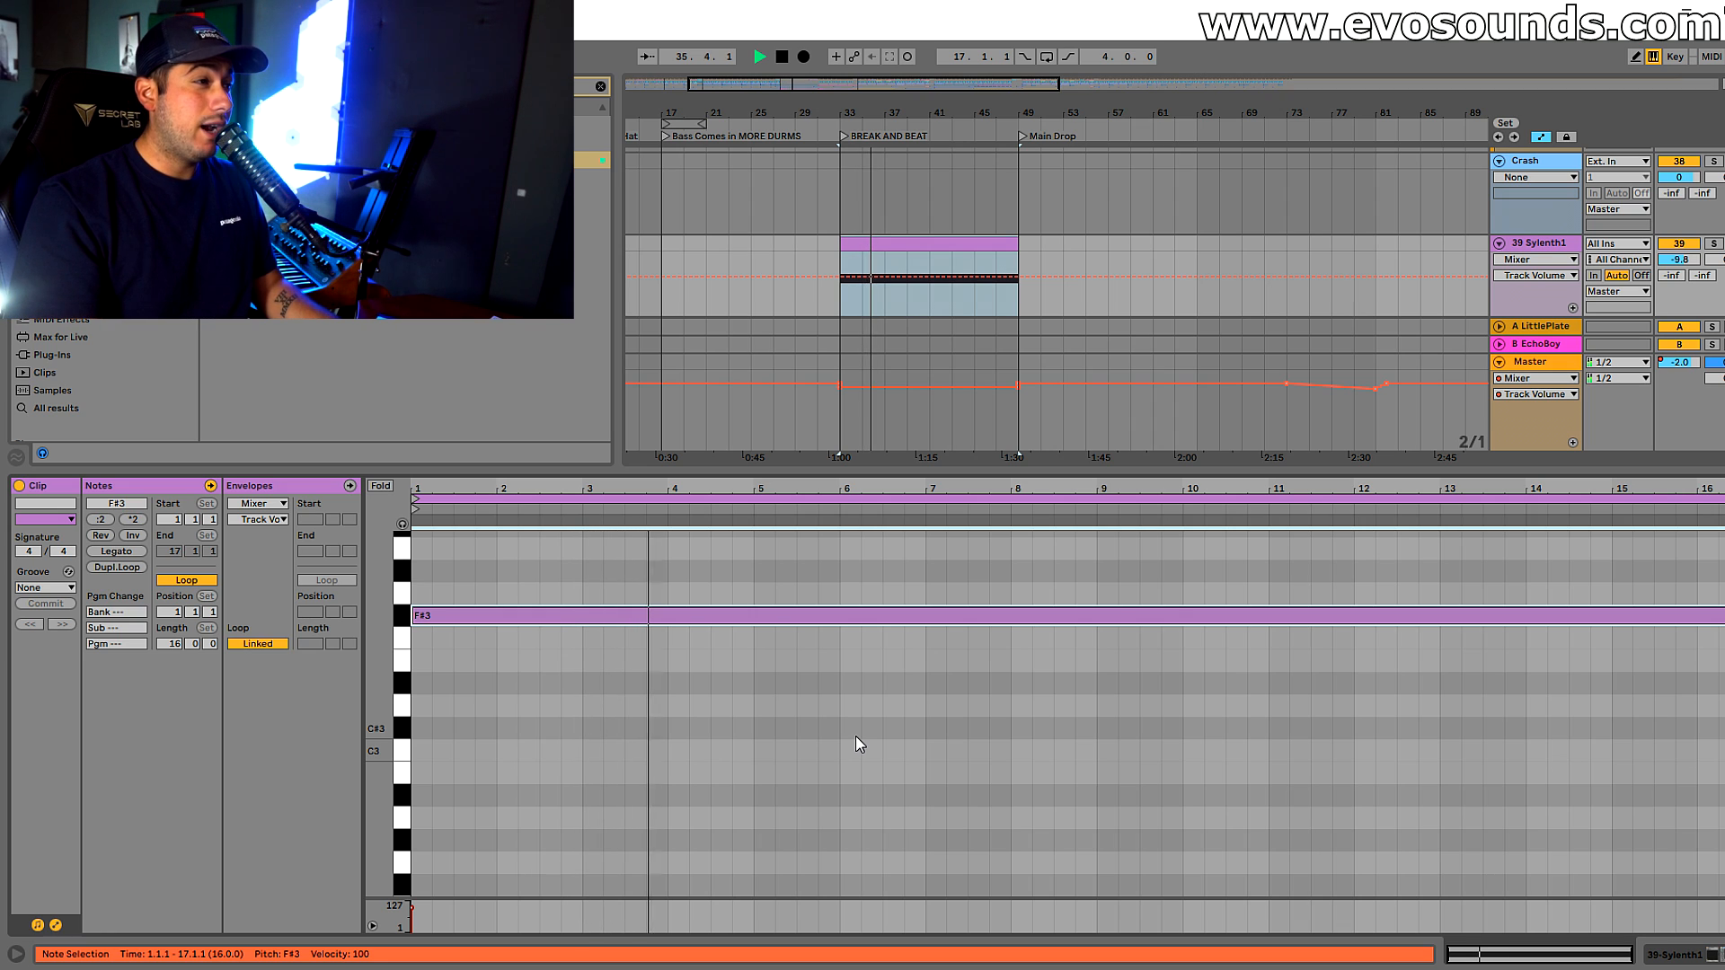
pyautogui.press('space')
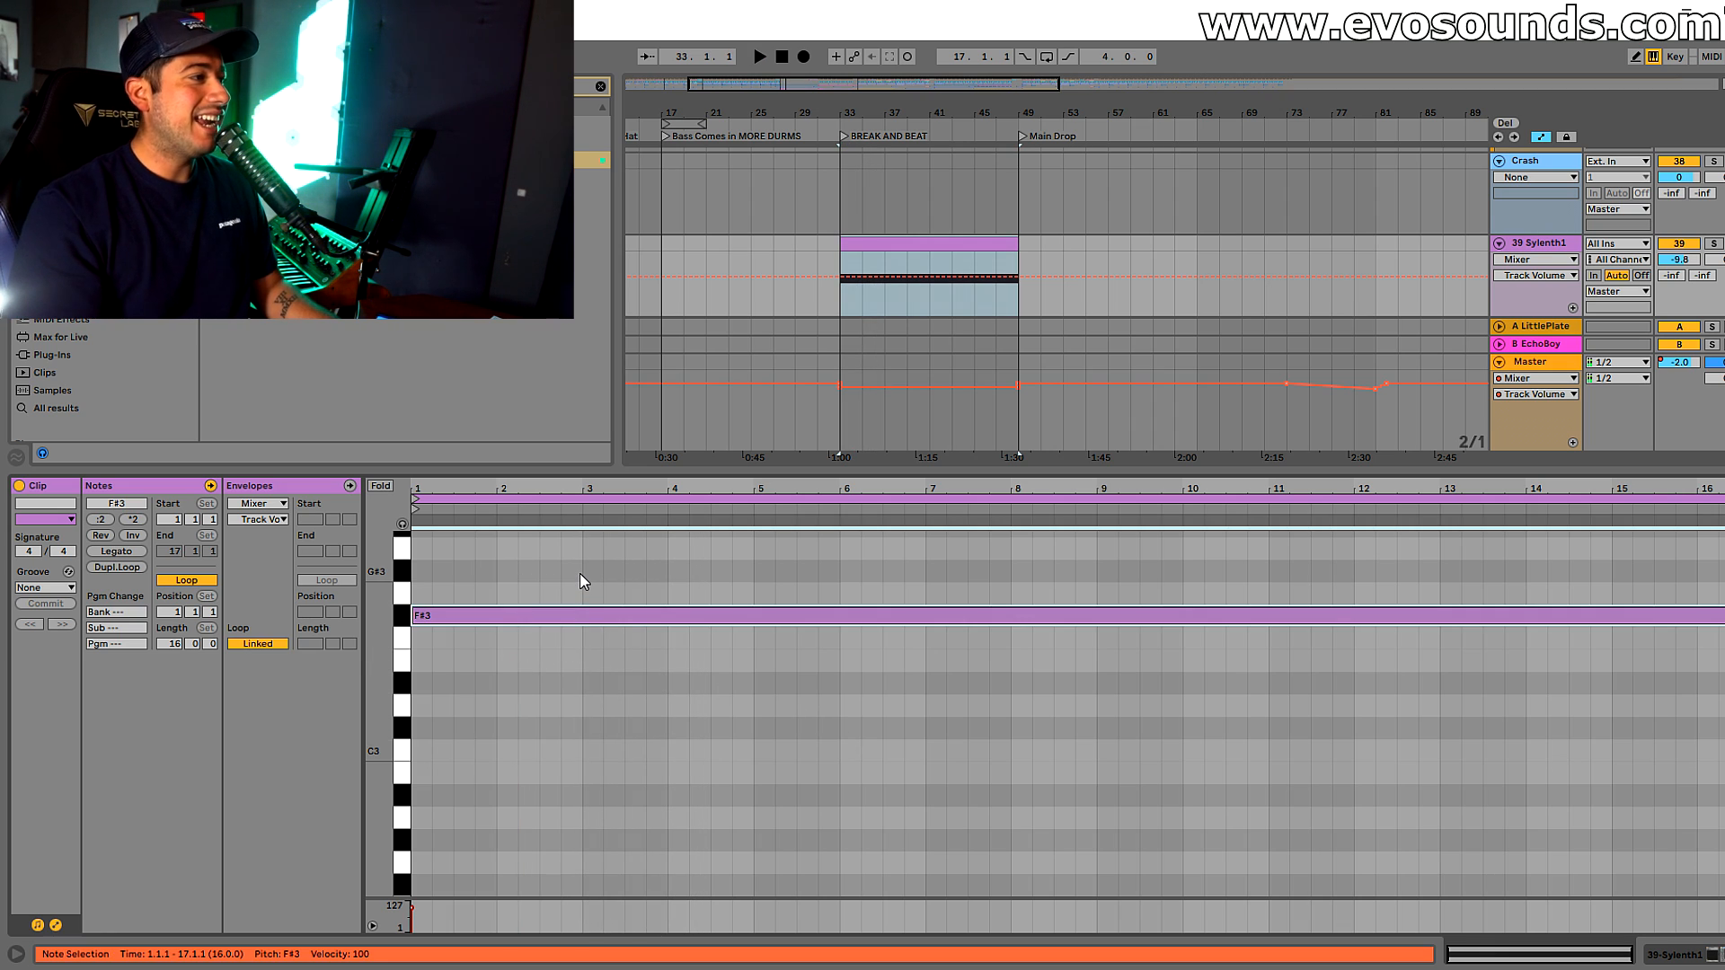
# Transpose the sustained note down to G#2 and listen to it in the break
pyautogui.press('Down')
pyautogui.press('Down')
pyautogui.press('Down')
pyautogui.press('Down')
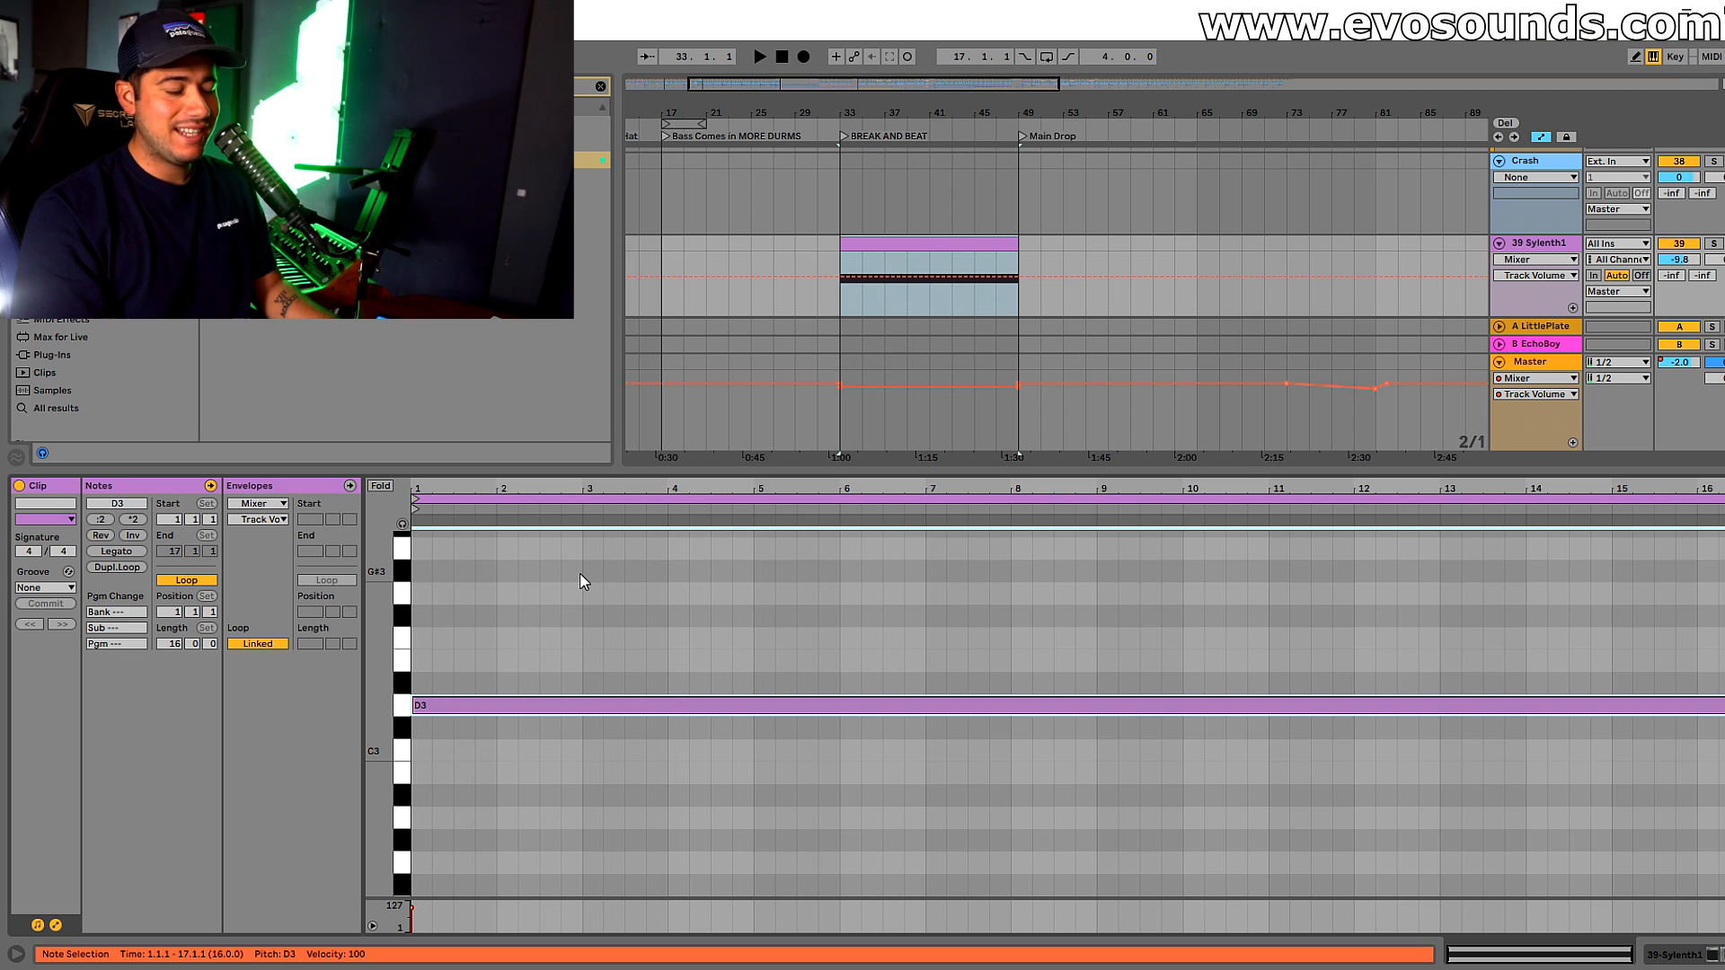
pyautogui.press('Down')
pyautogui.press('Down')
pyautogui.press('Down')
pyautogui.press('Down')
pyautogui.press('Down')
pyautogui.press('Down')
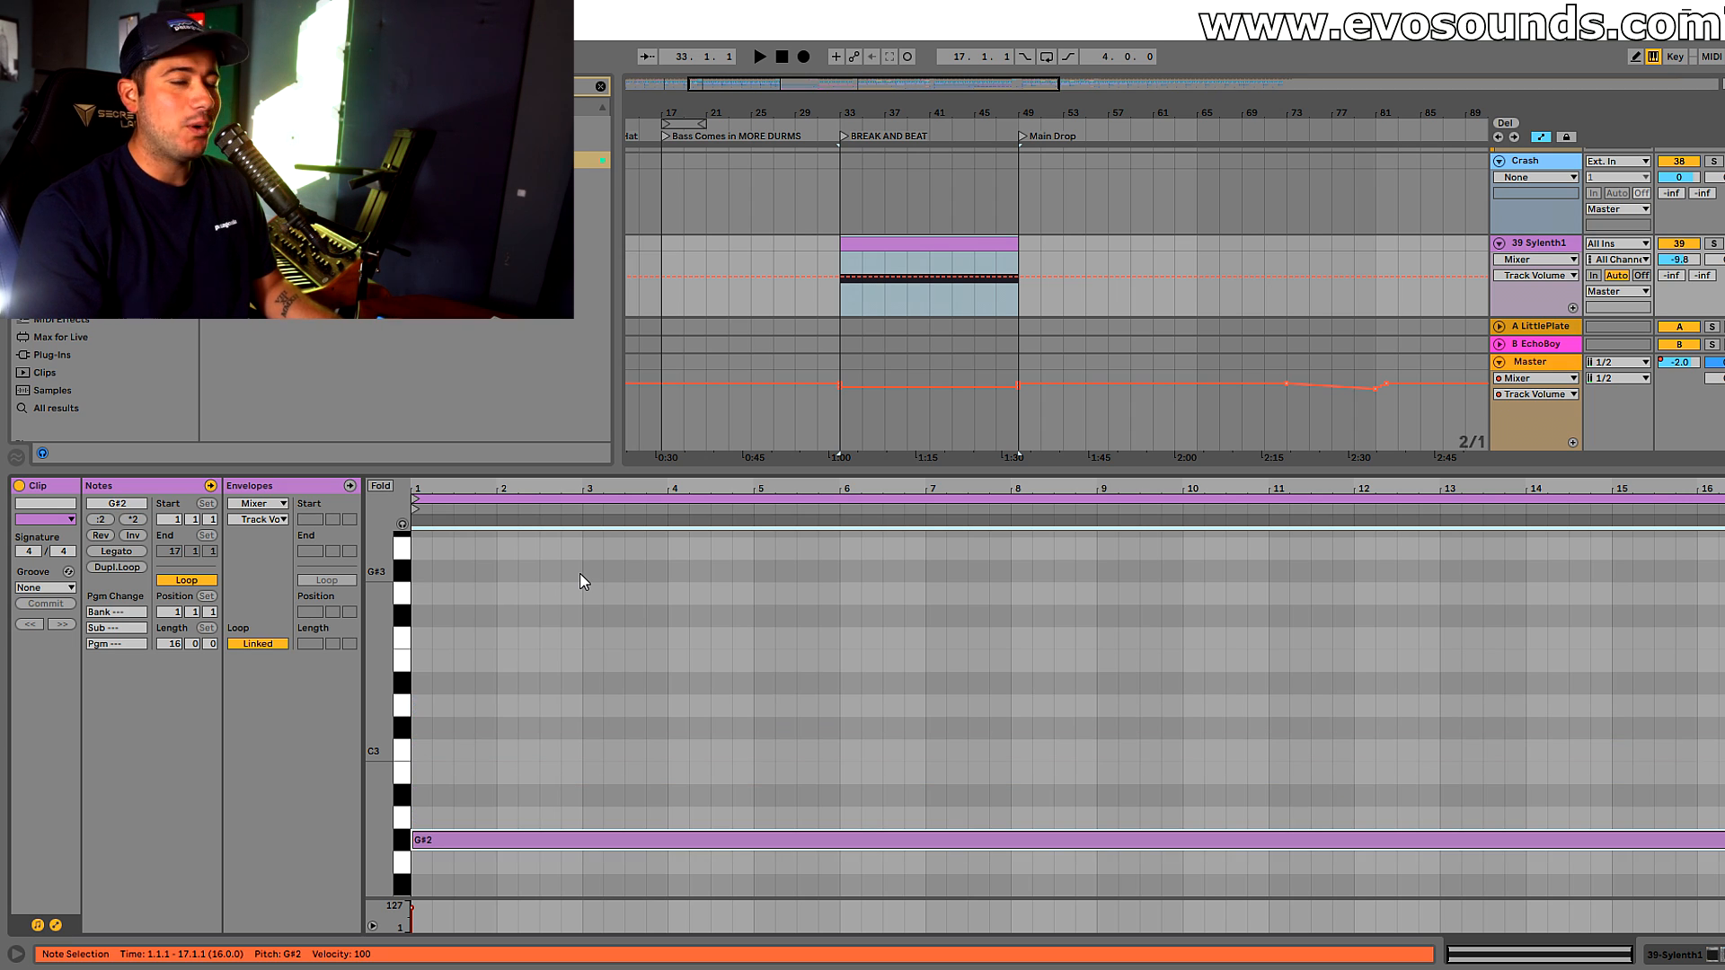
pyautogui.press('space')
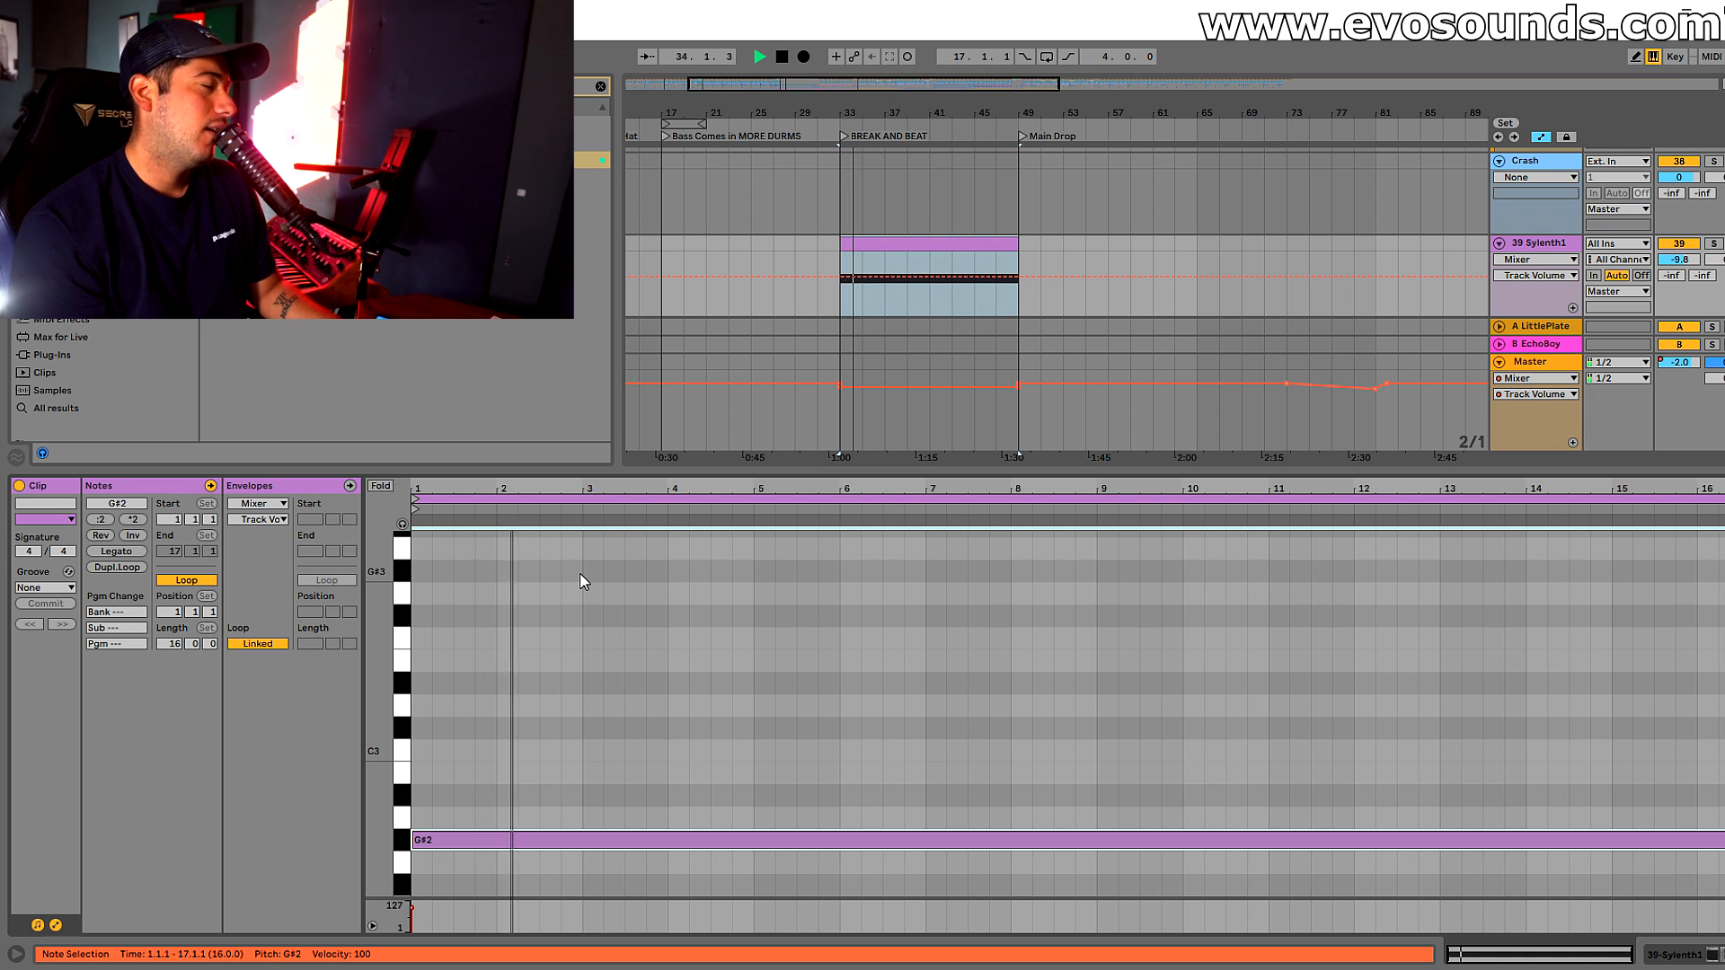
pyautogui.press('space')
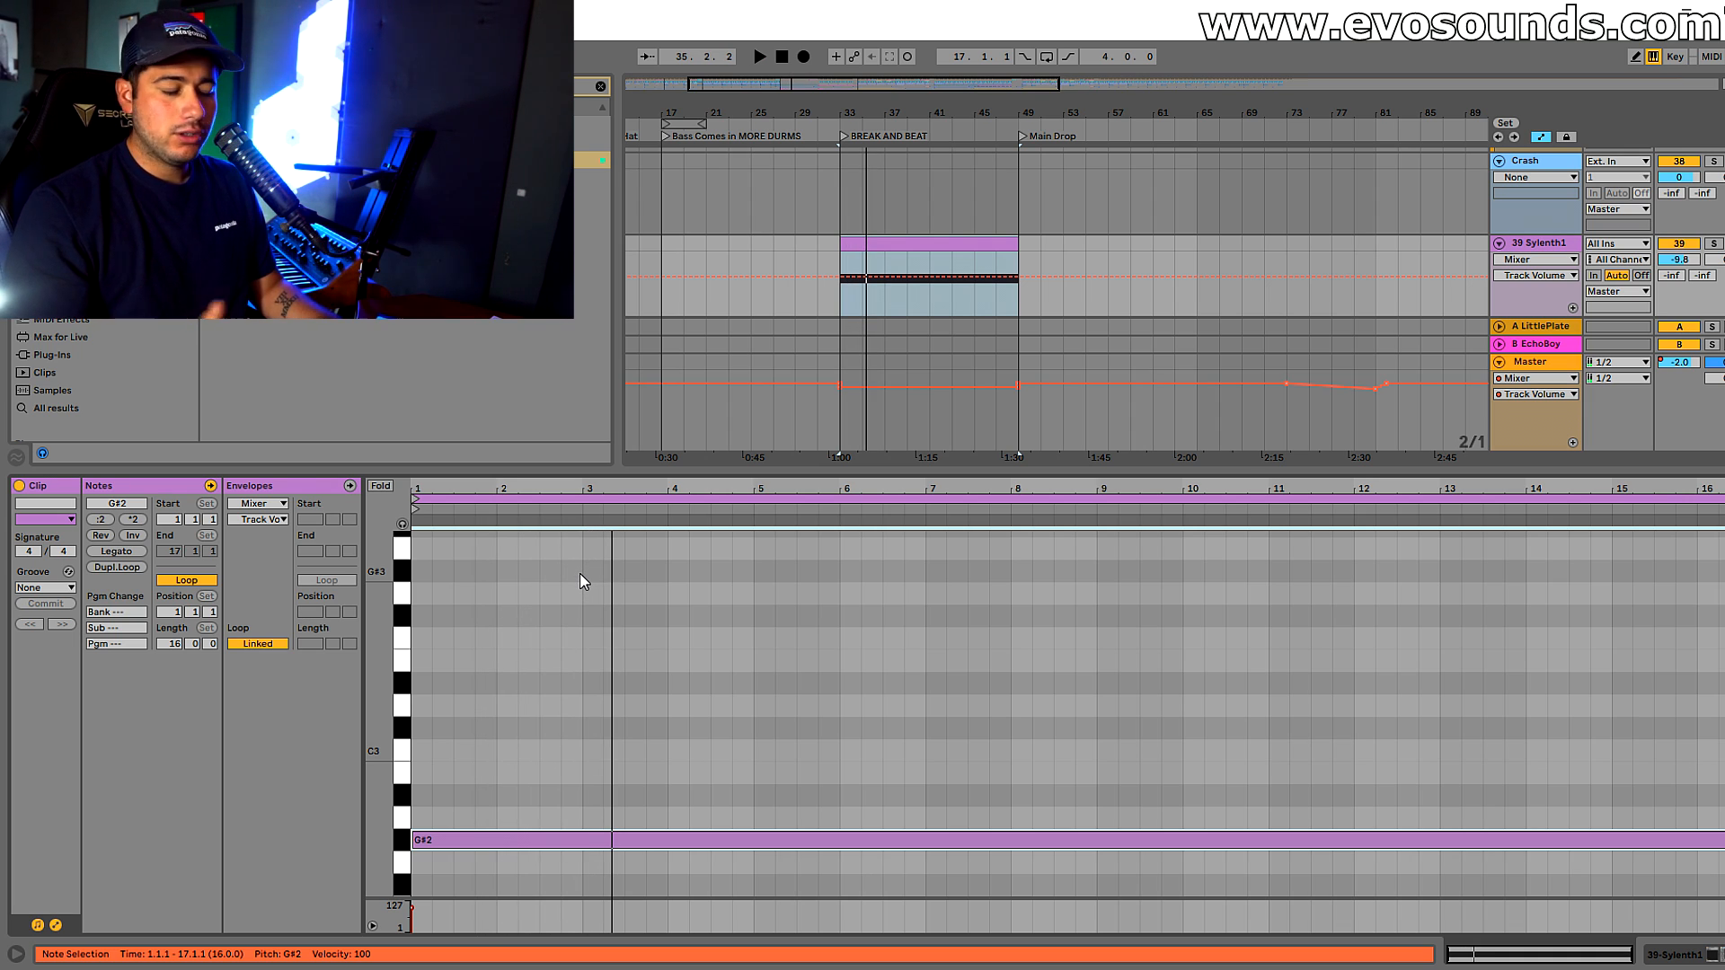
# Shift the sustained note up by octaves to G#4
pyautogui.hotkey('shift', 'Up')
pyautogui.hotkey('shift', 'Up')
pyautogui.hotkey('shift', 'Down')
pyautogui.hotkey('shift', 'Down')
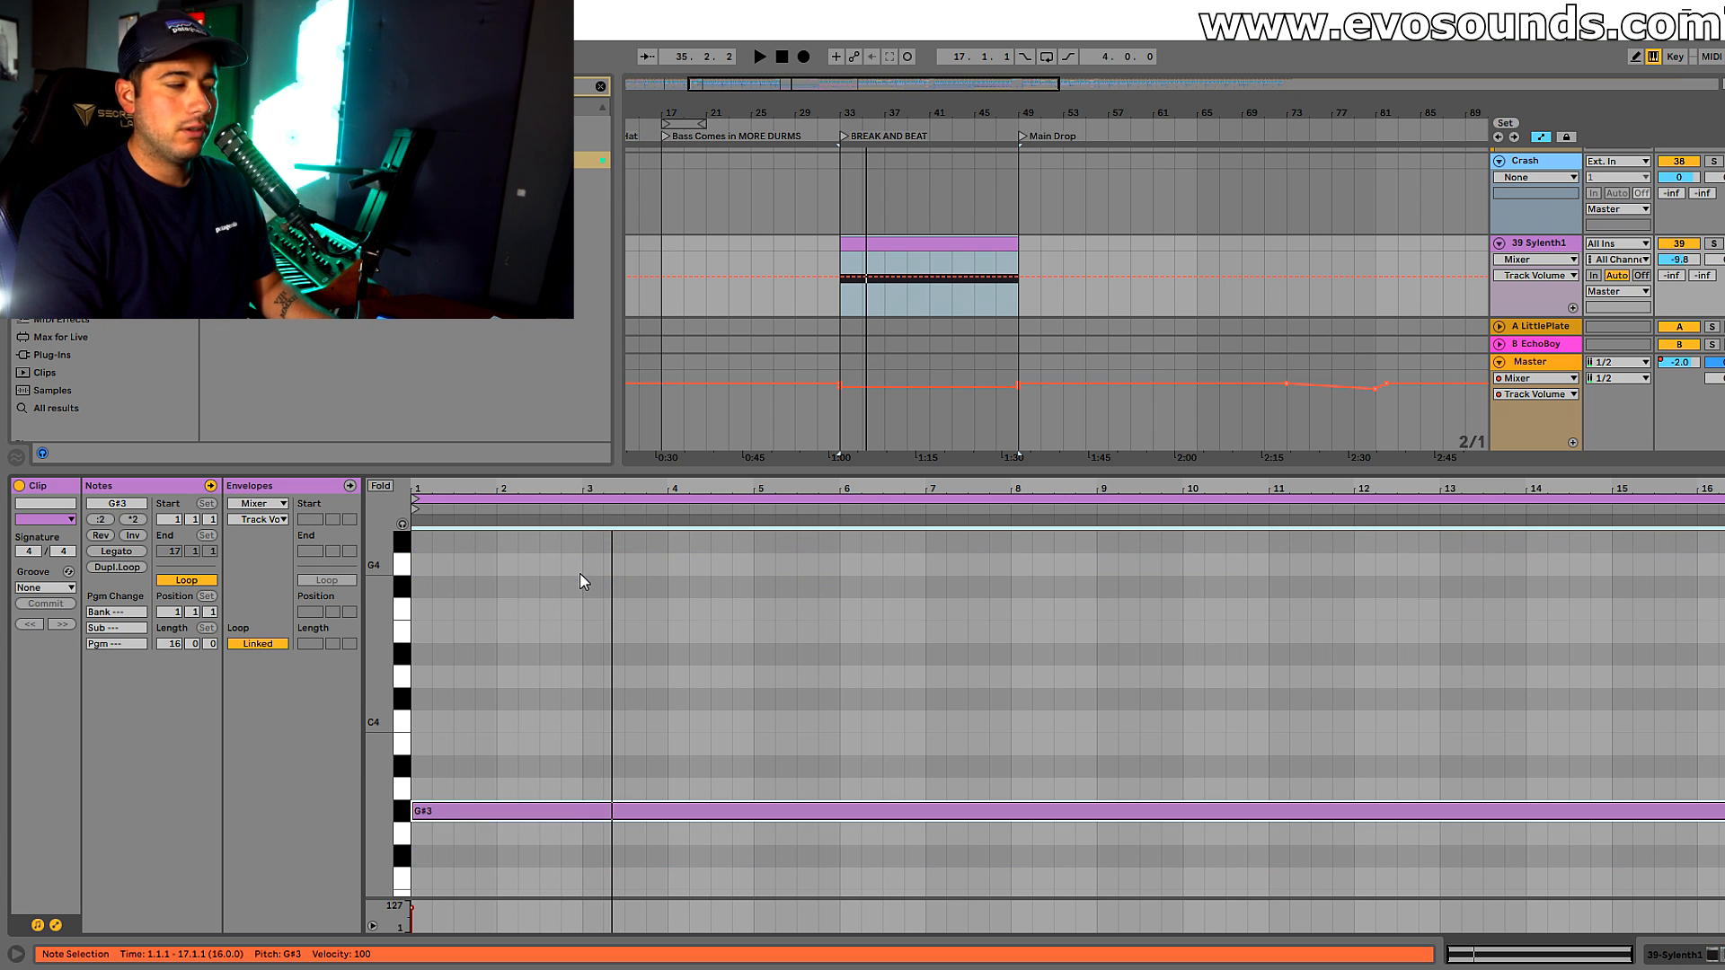
pyautogui.hotkey('shift', 'Up')
pyautogui.hotkey('shift', 'Up')
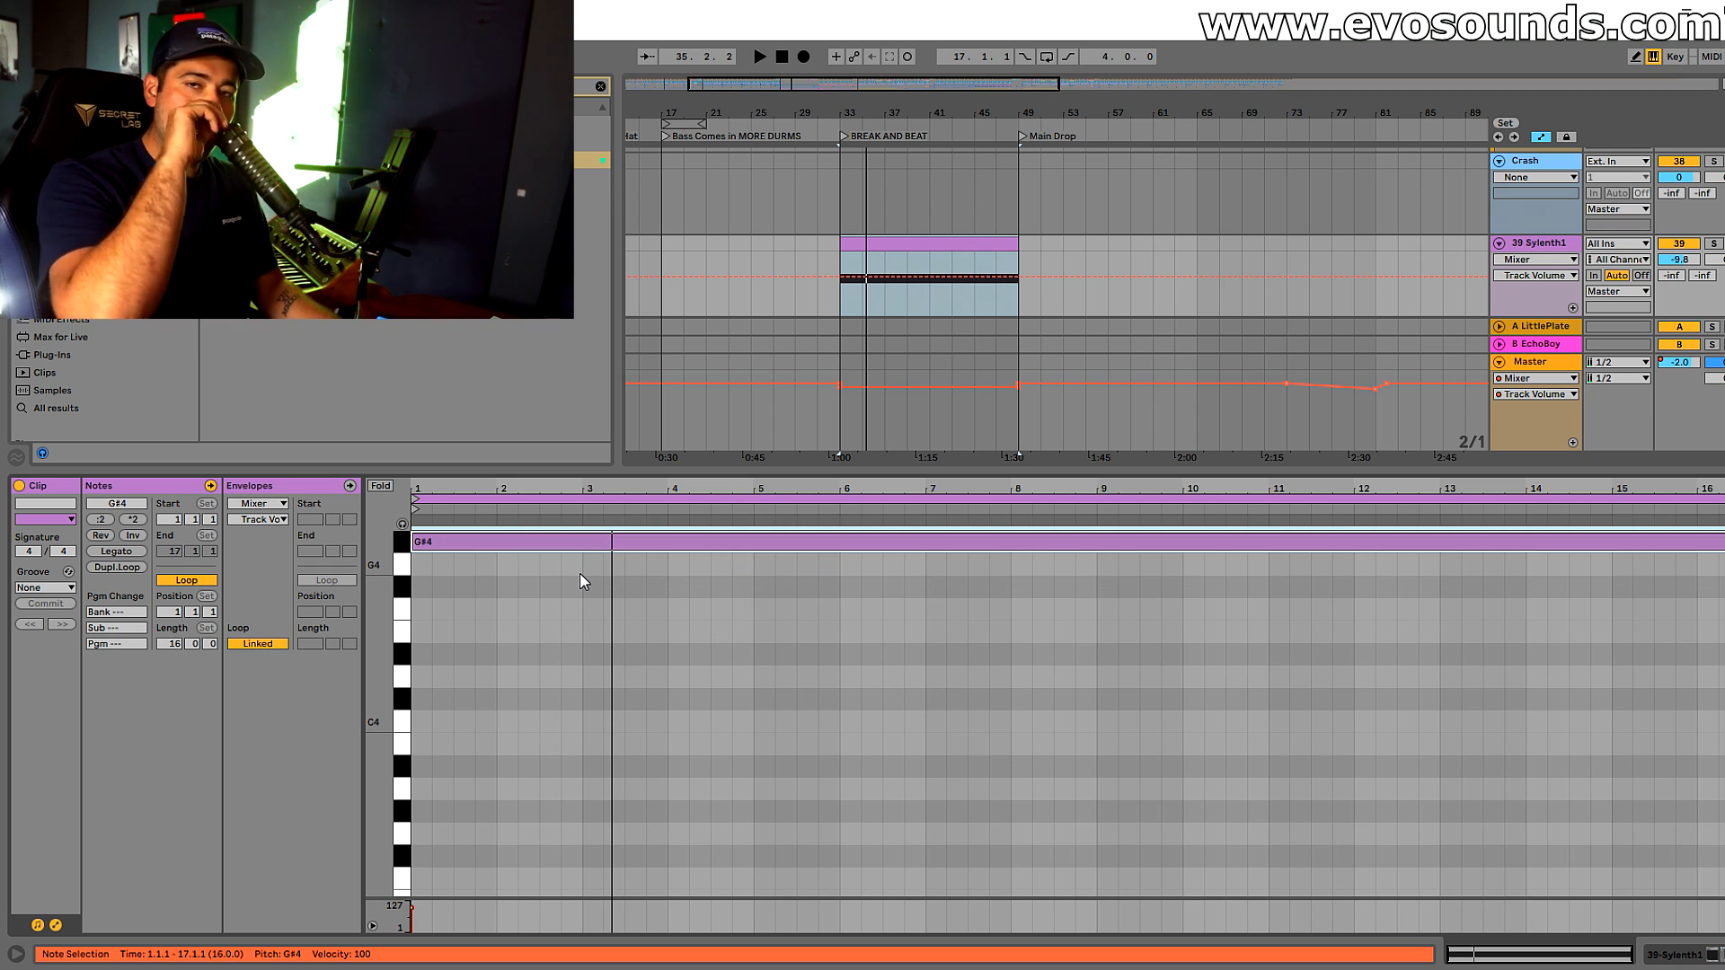
# During playback, lower the Sylenth1 track volume to -14.7 dB and bring EQ Eight's high cut down to 4.74 kHz
pyautogui.press('space')
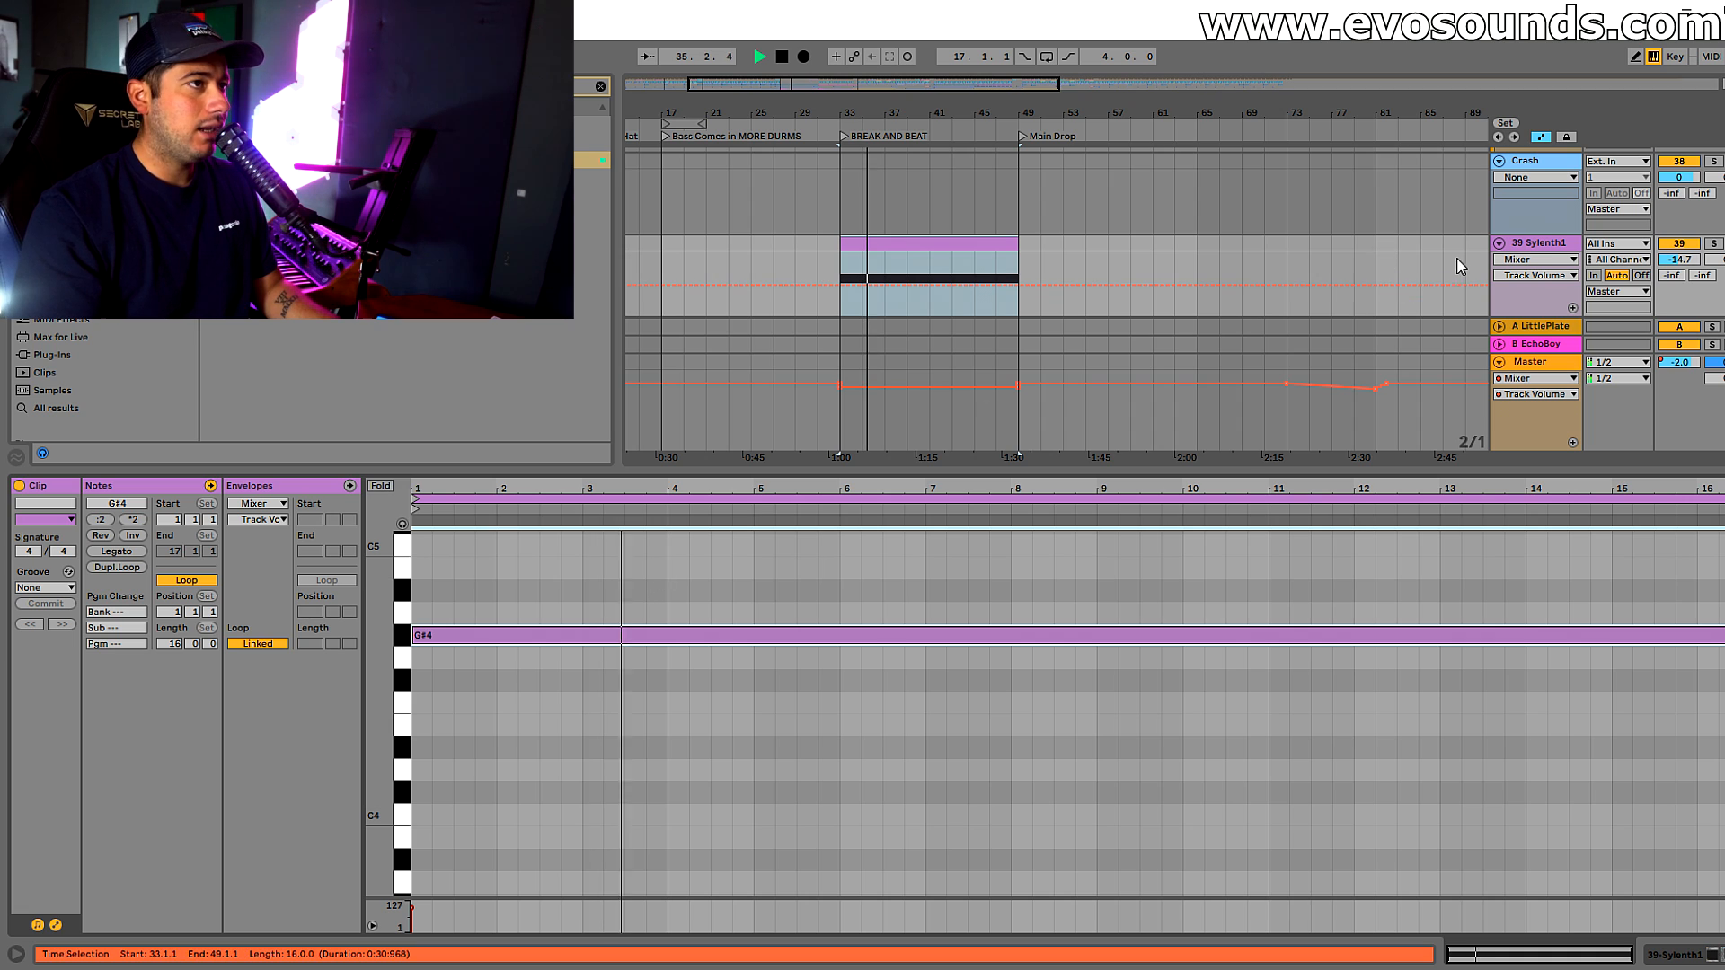
pyautogui.hotkey('shift', 'Tab')
pyautogui.moveTo(542, 865); pyautogui.dragTo(523, 860)
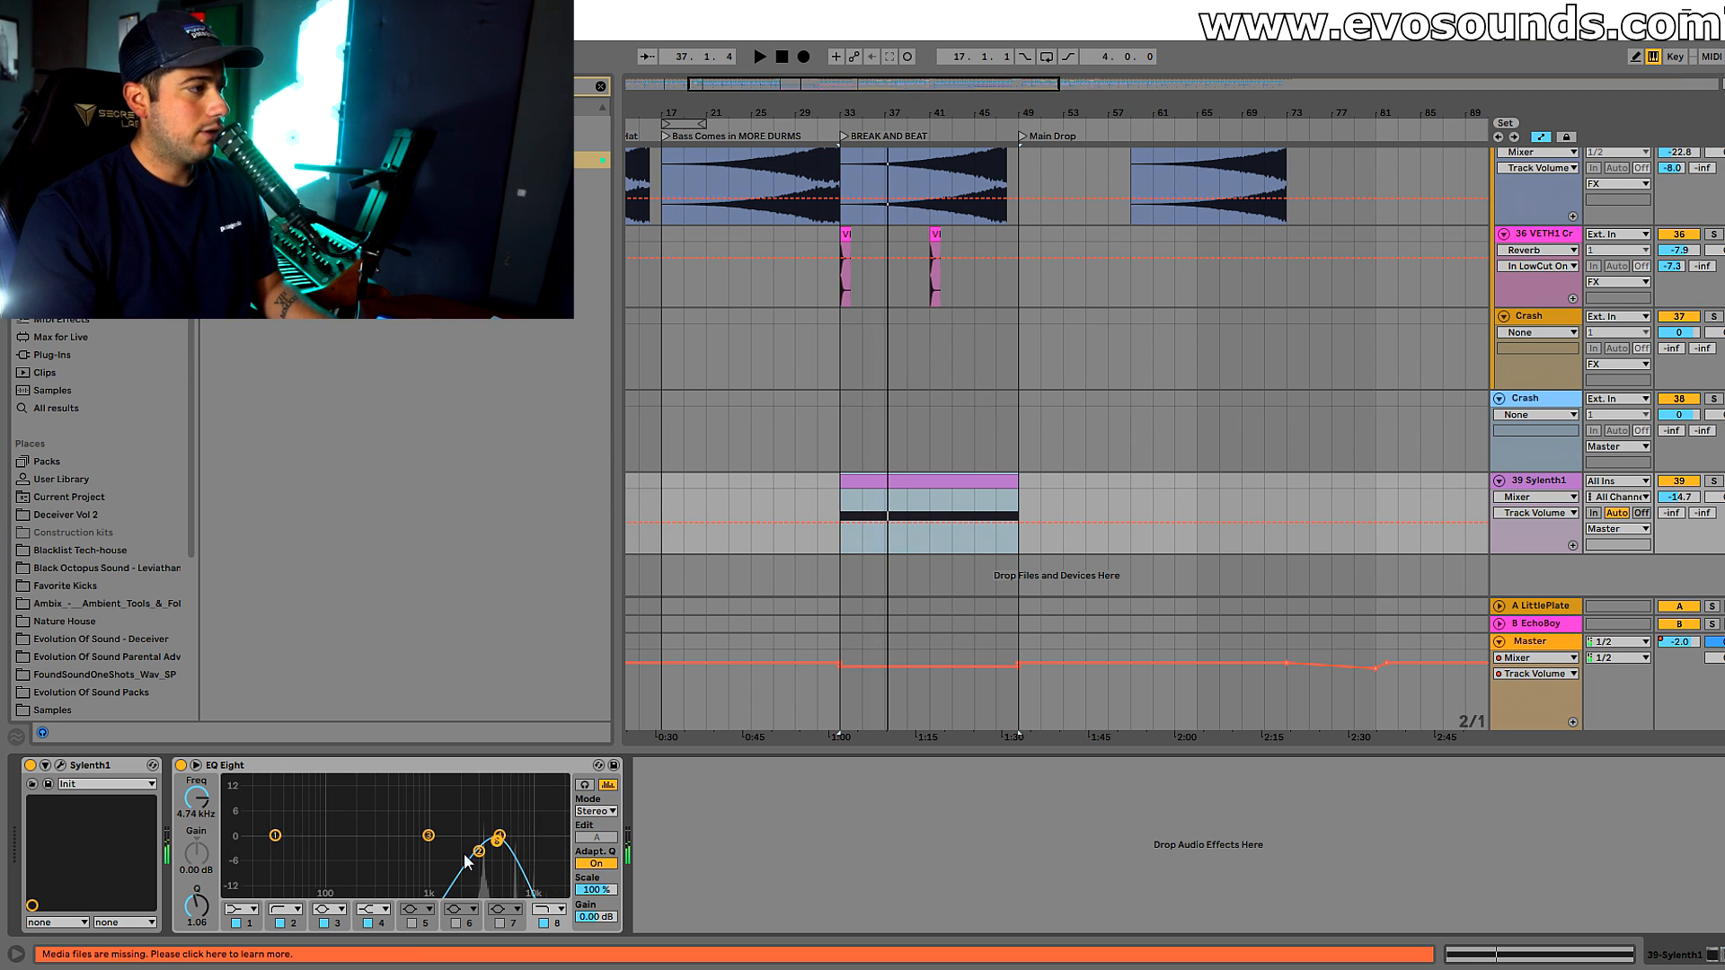
# Open the Sylenth1 instrument window, raise the track volume slightly and bring up the chorus settings
pyautogui.click(61, 764)
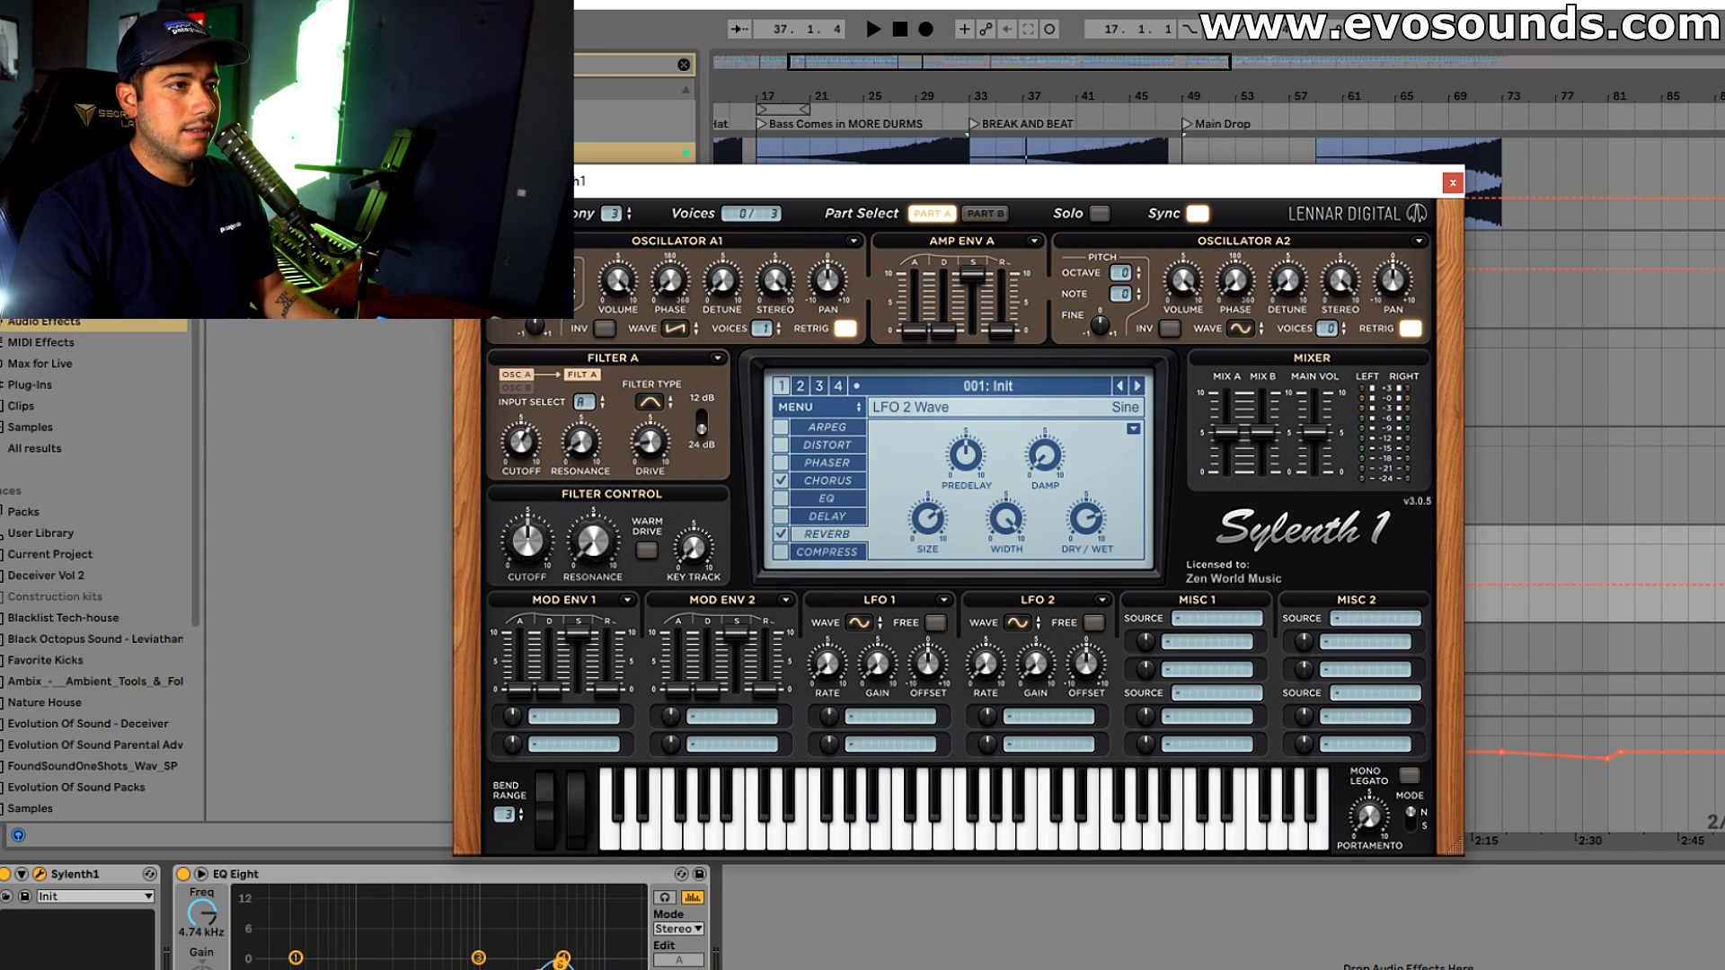
pyautogui.moveTo(1724, 585); pyautogui.dragTo(1723, 580)
pyautogui.press('space')
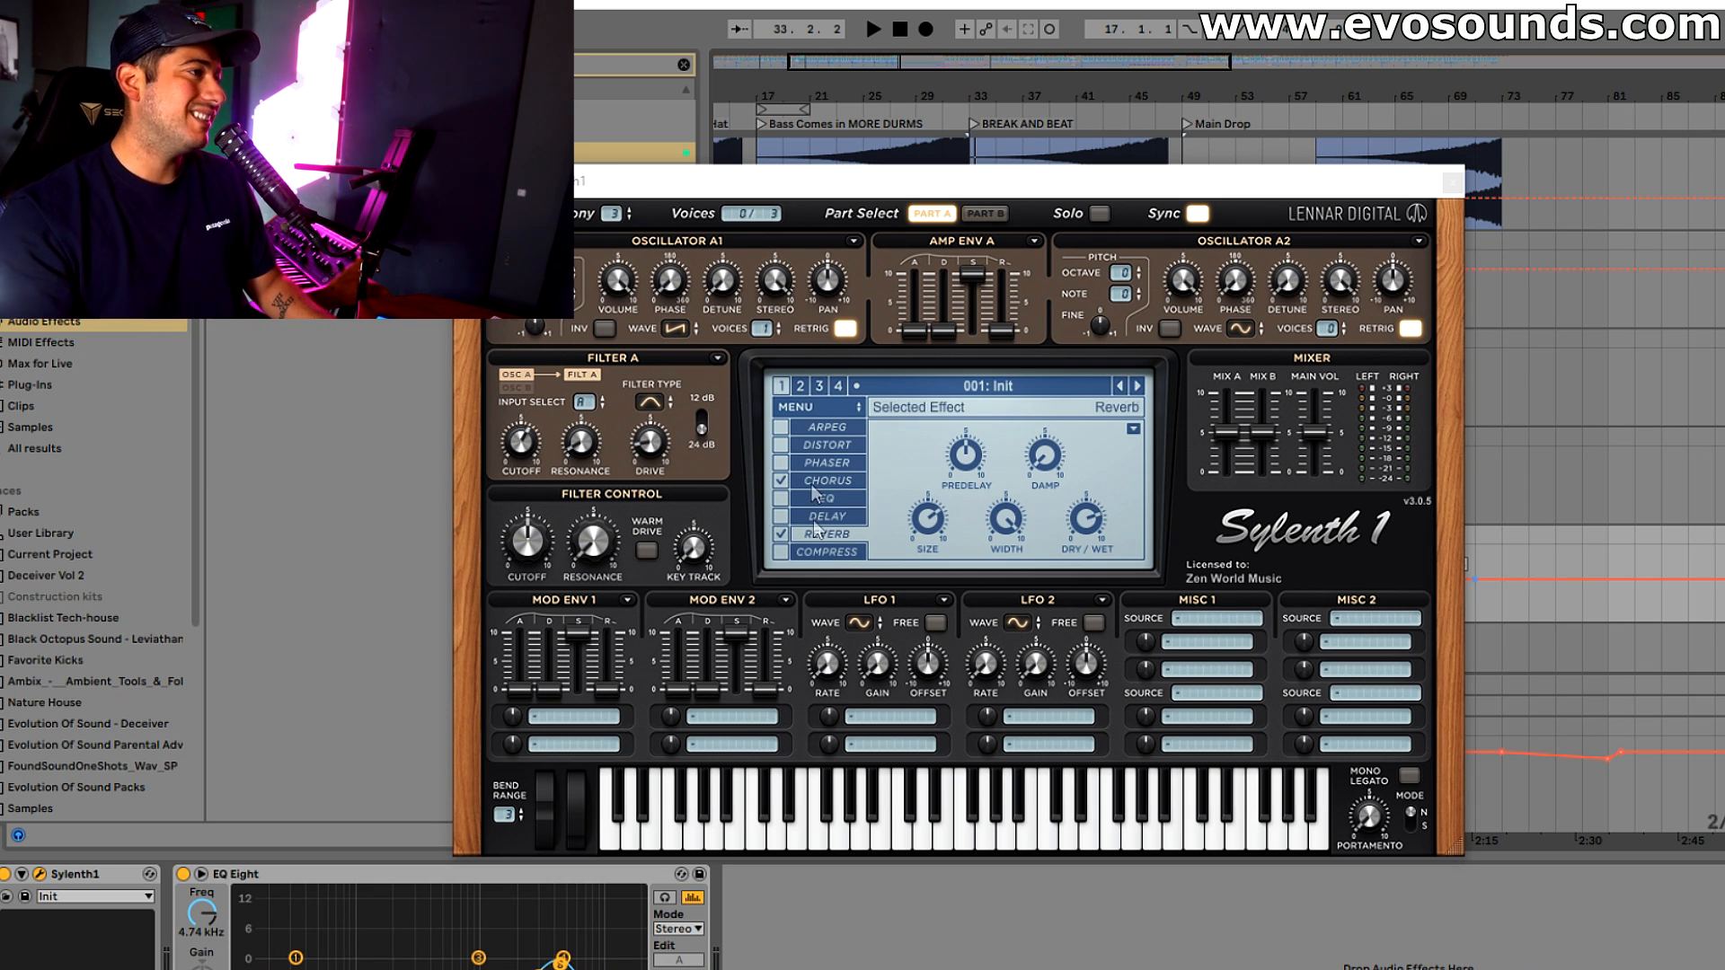
pyautogui.click(839, 478)
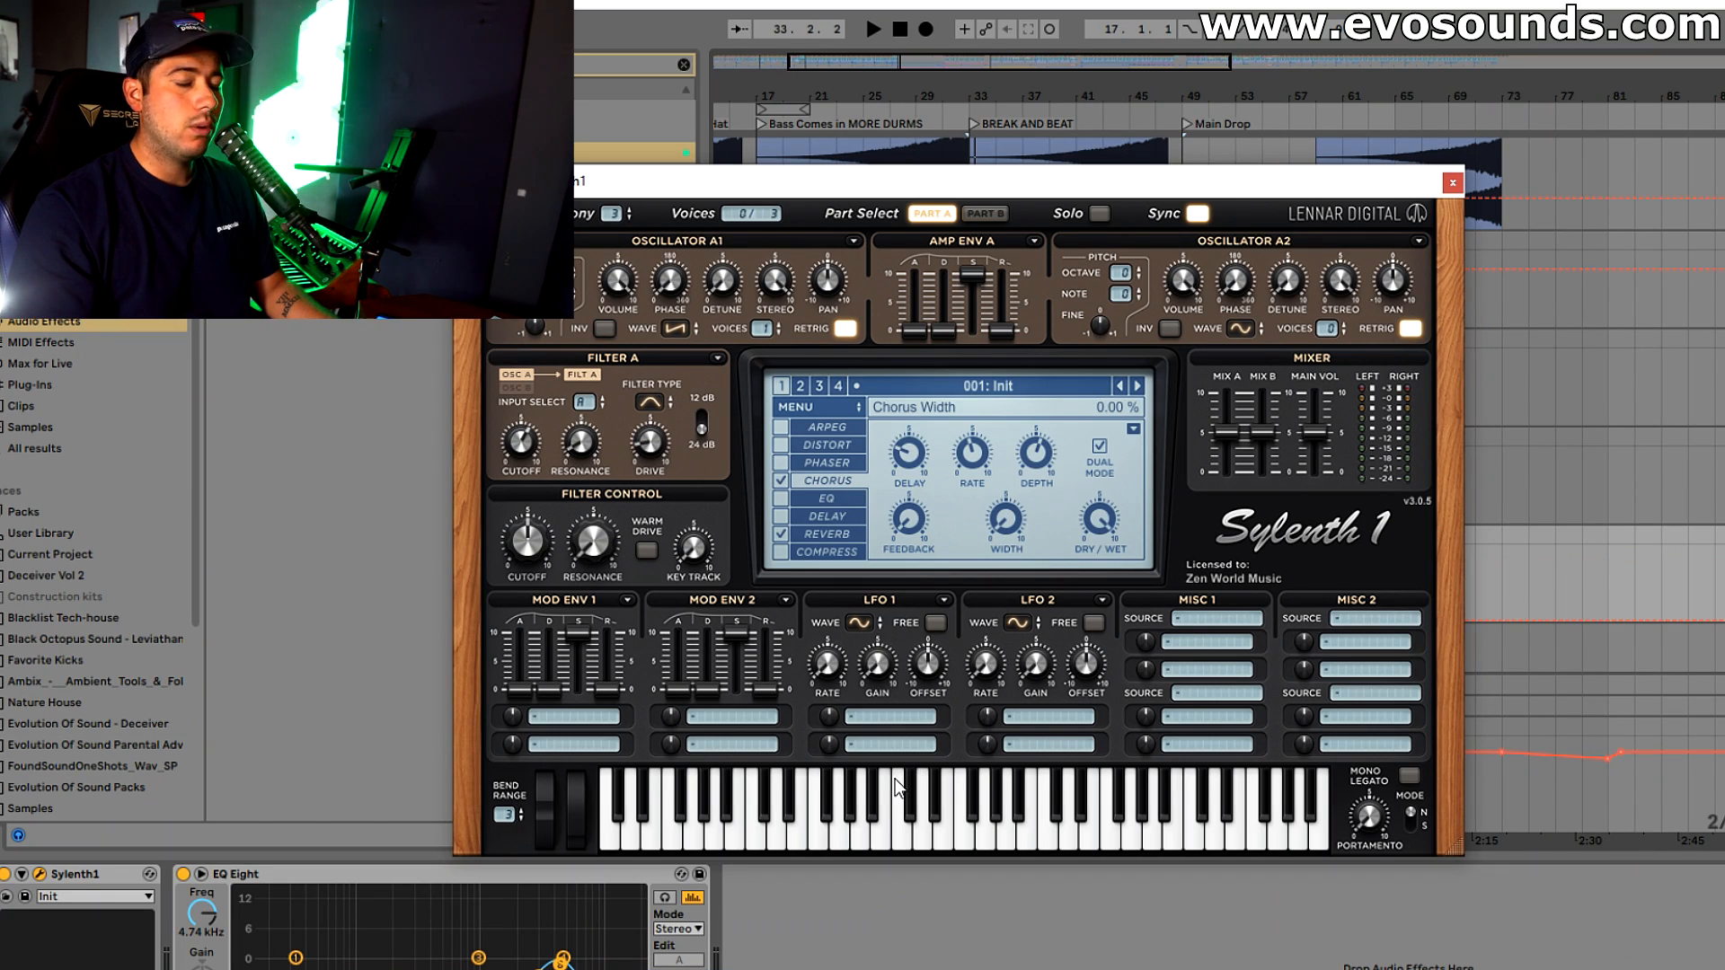
# Play the break and compare the sound with the Sylenth1 reverb off and on
pyautogui.press('space')
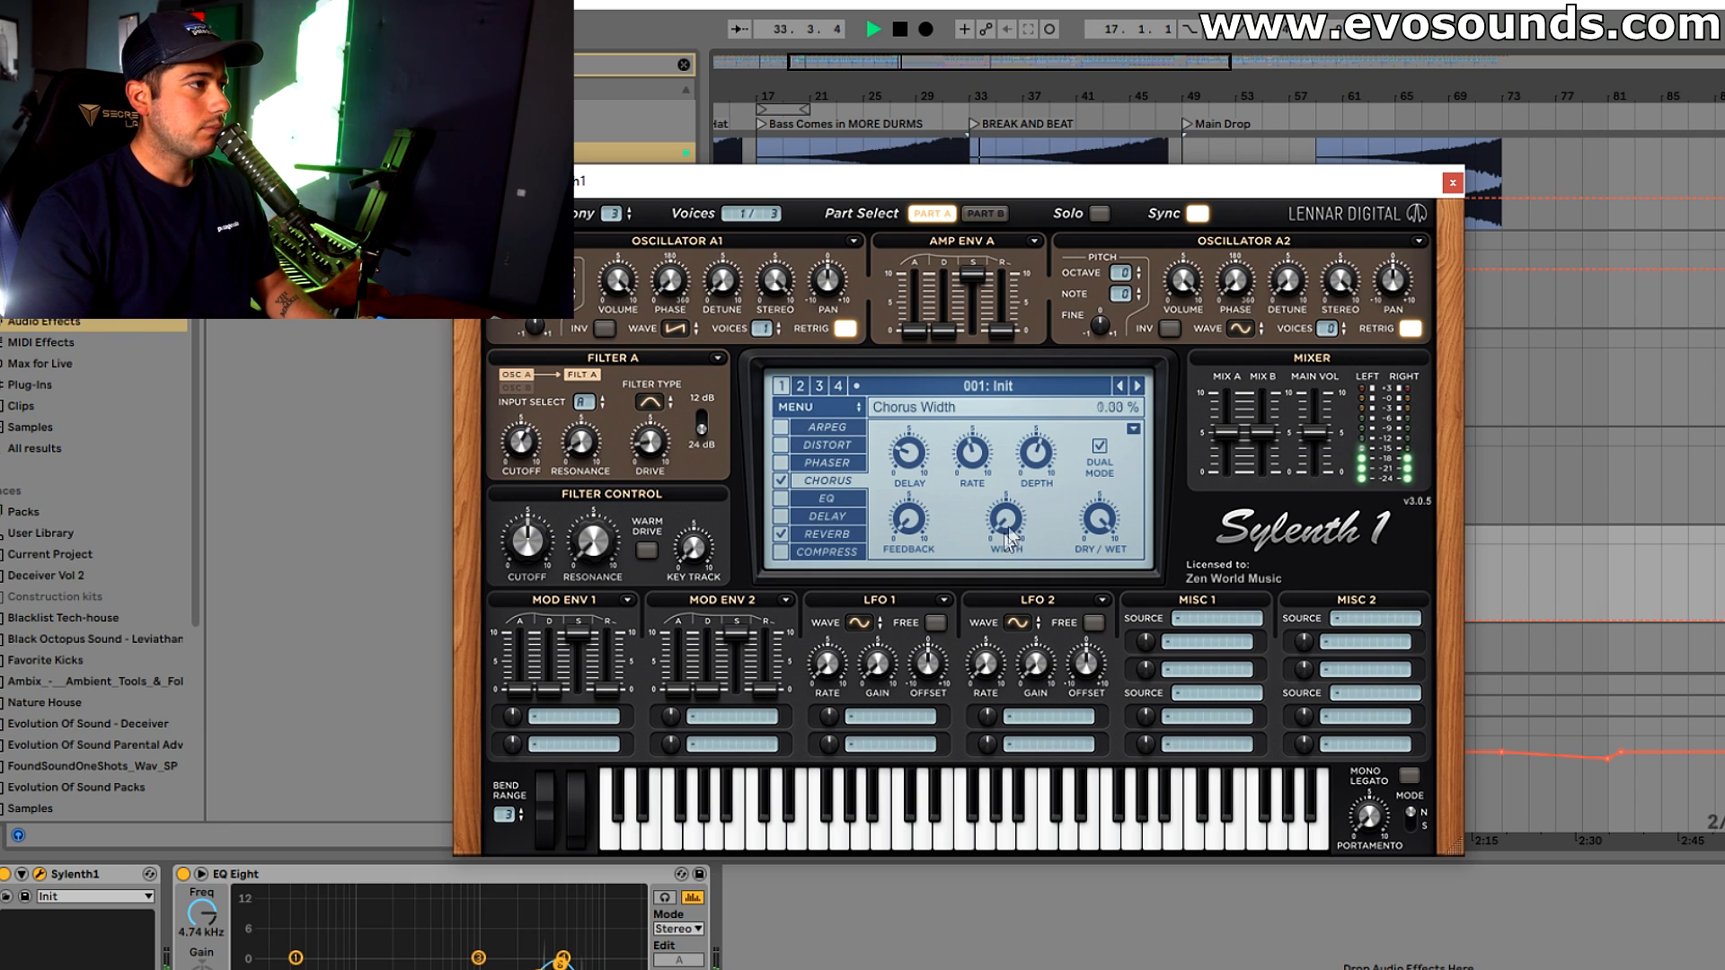
pyautogui.click(782, 539)
pyautogui.click(782, 534)
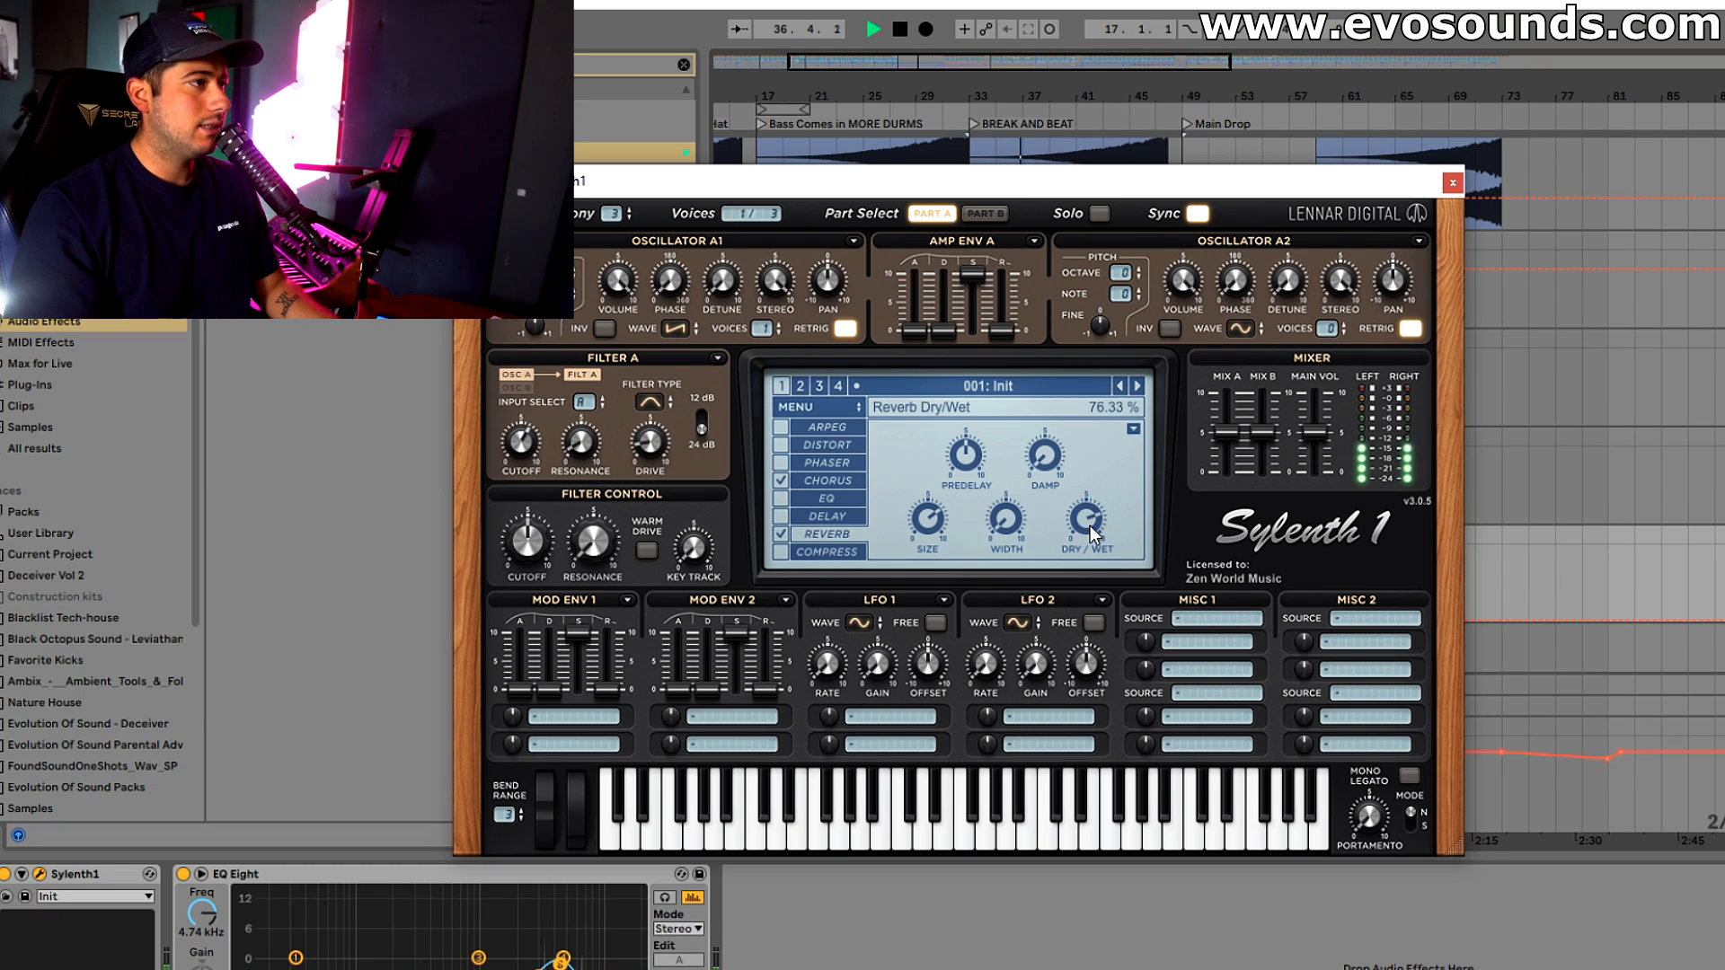
# Raise Sylenth1's main volume and move EQ Eight's high cut up to about 12.6 kHz
pyautogui.moveTo(1328, 454); pyautogui.dragTo(1328, 434)
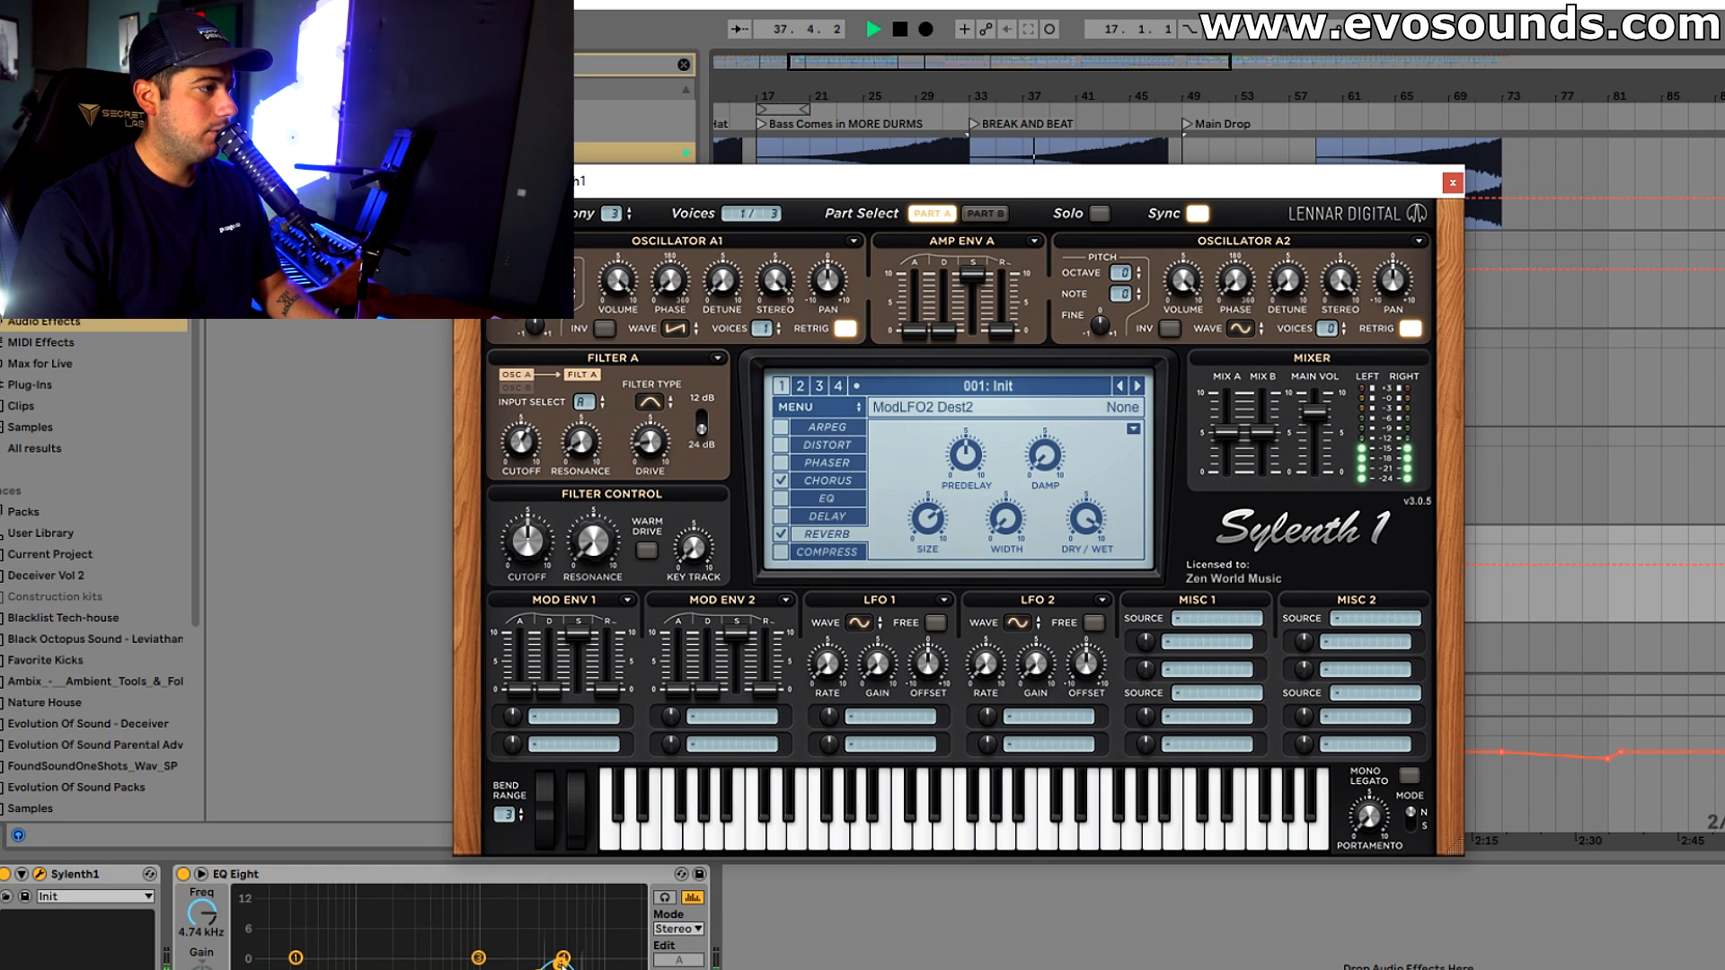
pyautogui.moveTo(563, 960); pyautogui.dragTo(573, 960)
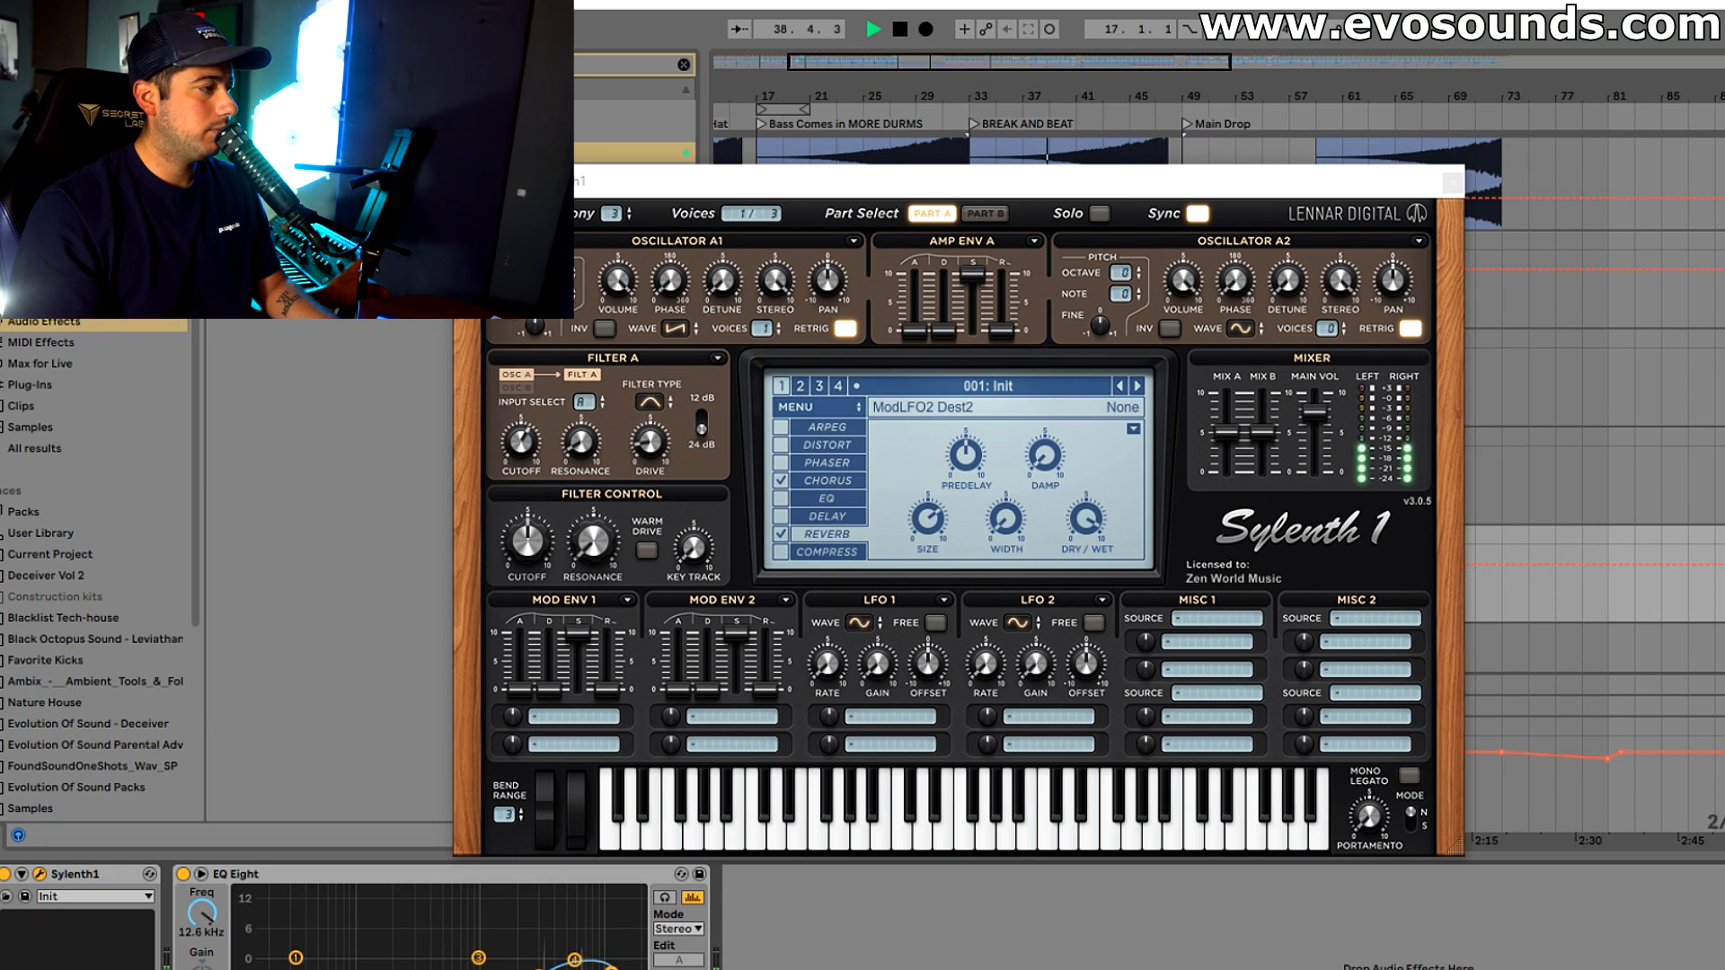
# Raise the chorus width and set Oscillator A1 to 2 voices with retrigger off and detune at 3.900
pyautogui.moveTo(1006, 524); pyautogui.dragTo(1112, 320)
pyautogui.click(826, 481)
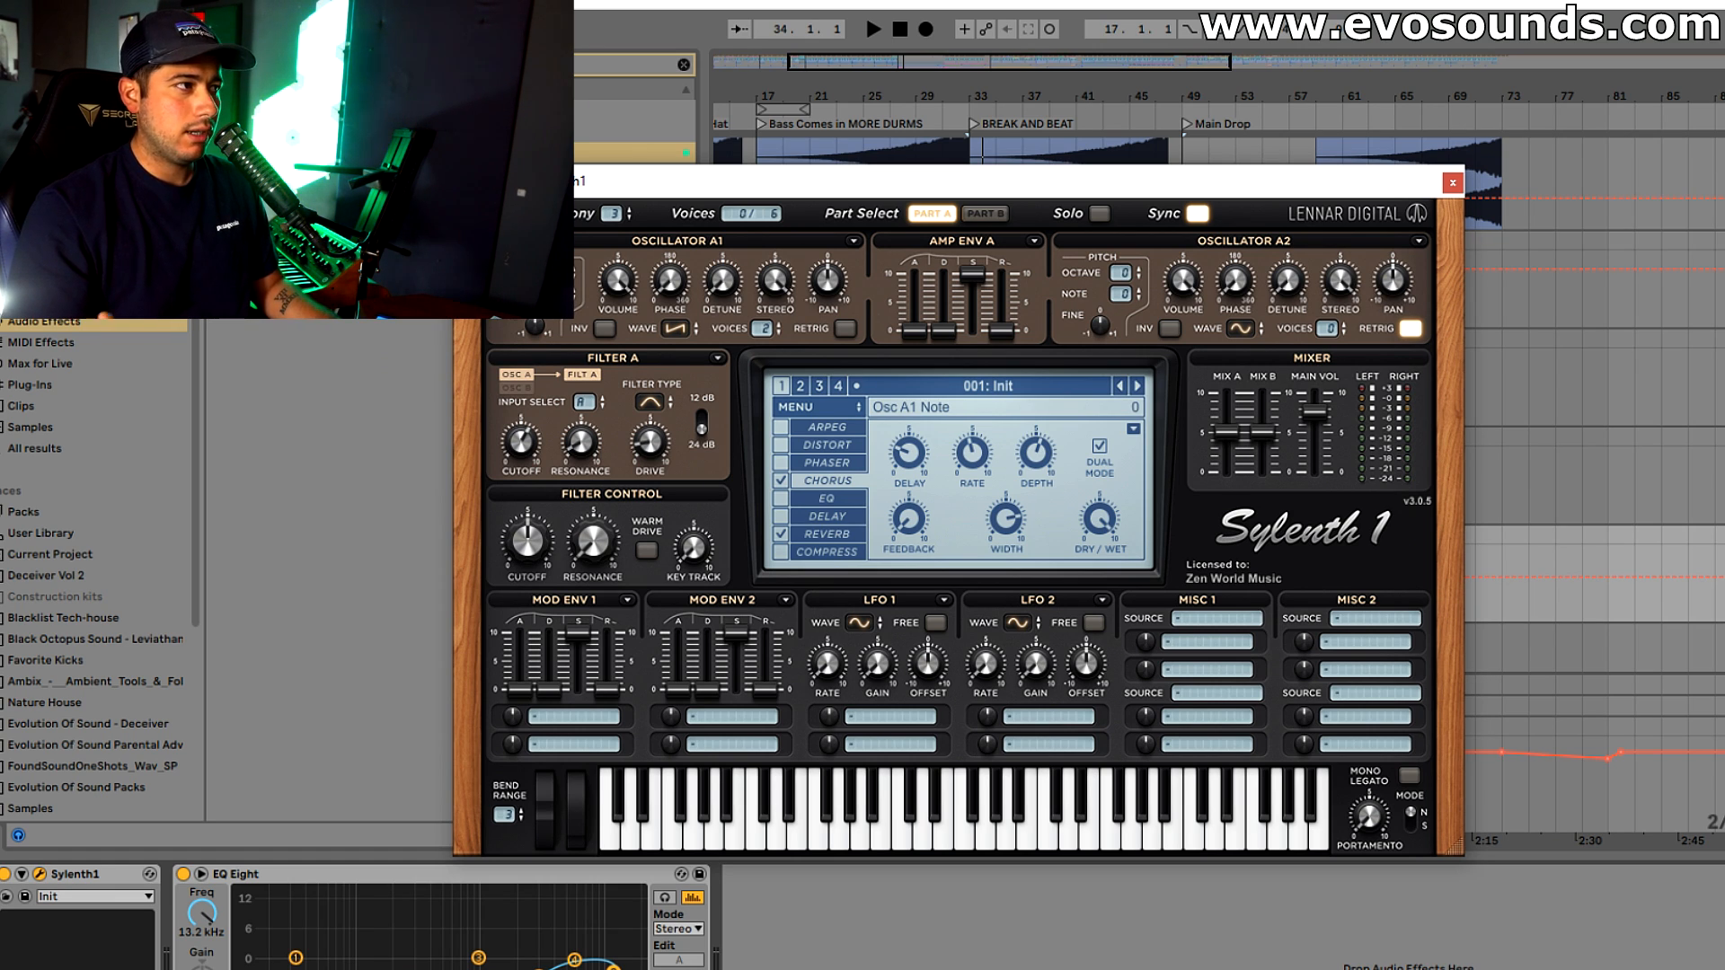
pyautogui.press('space')
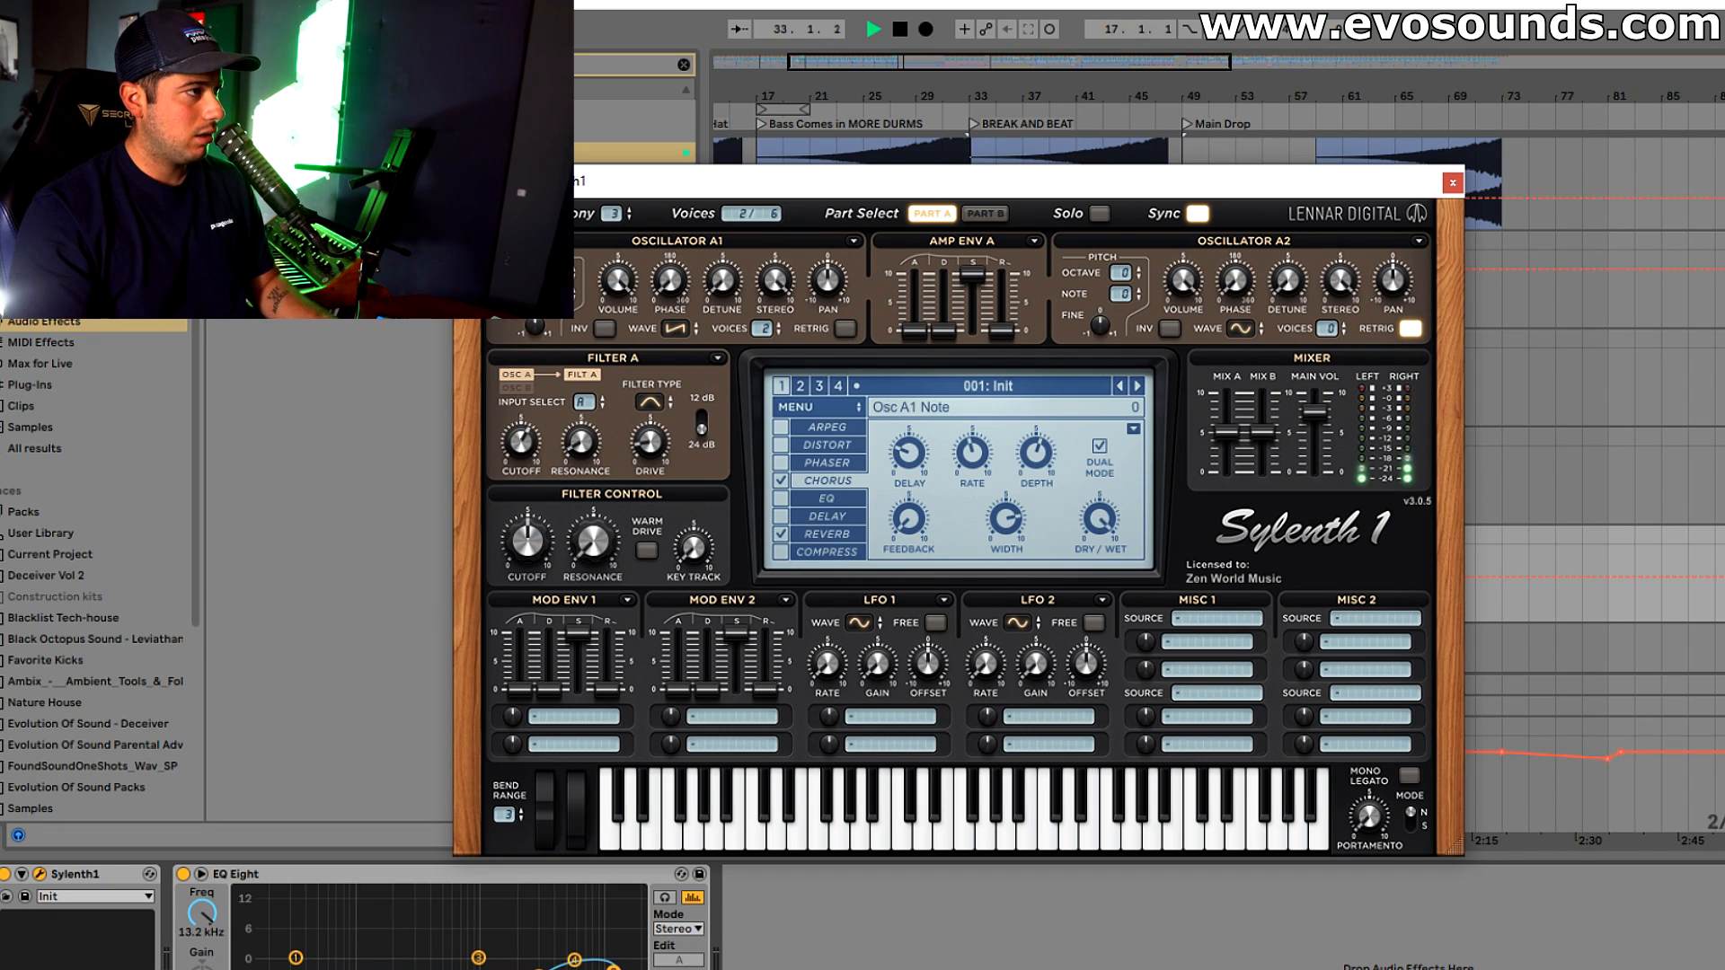
pyautogui.moveTo(709, 295); pyautogui.dragTo(744, 213)
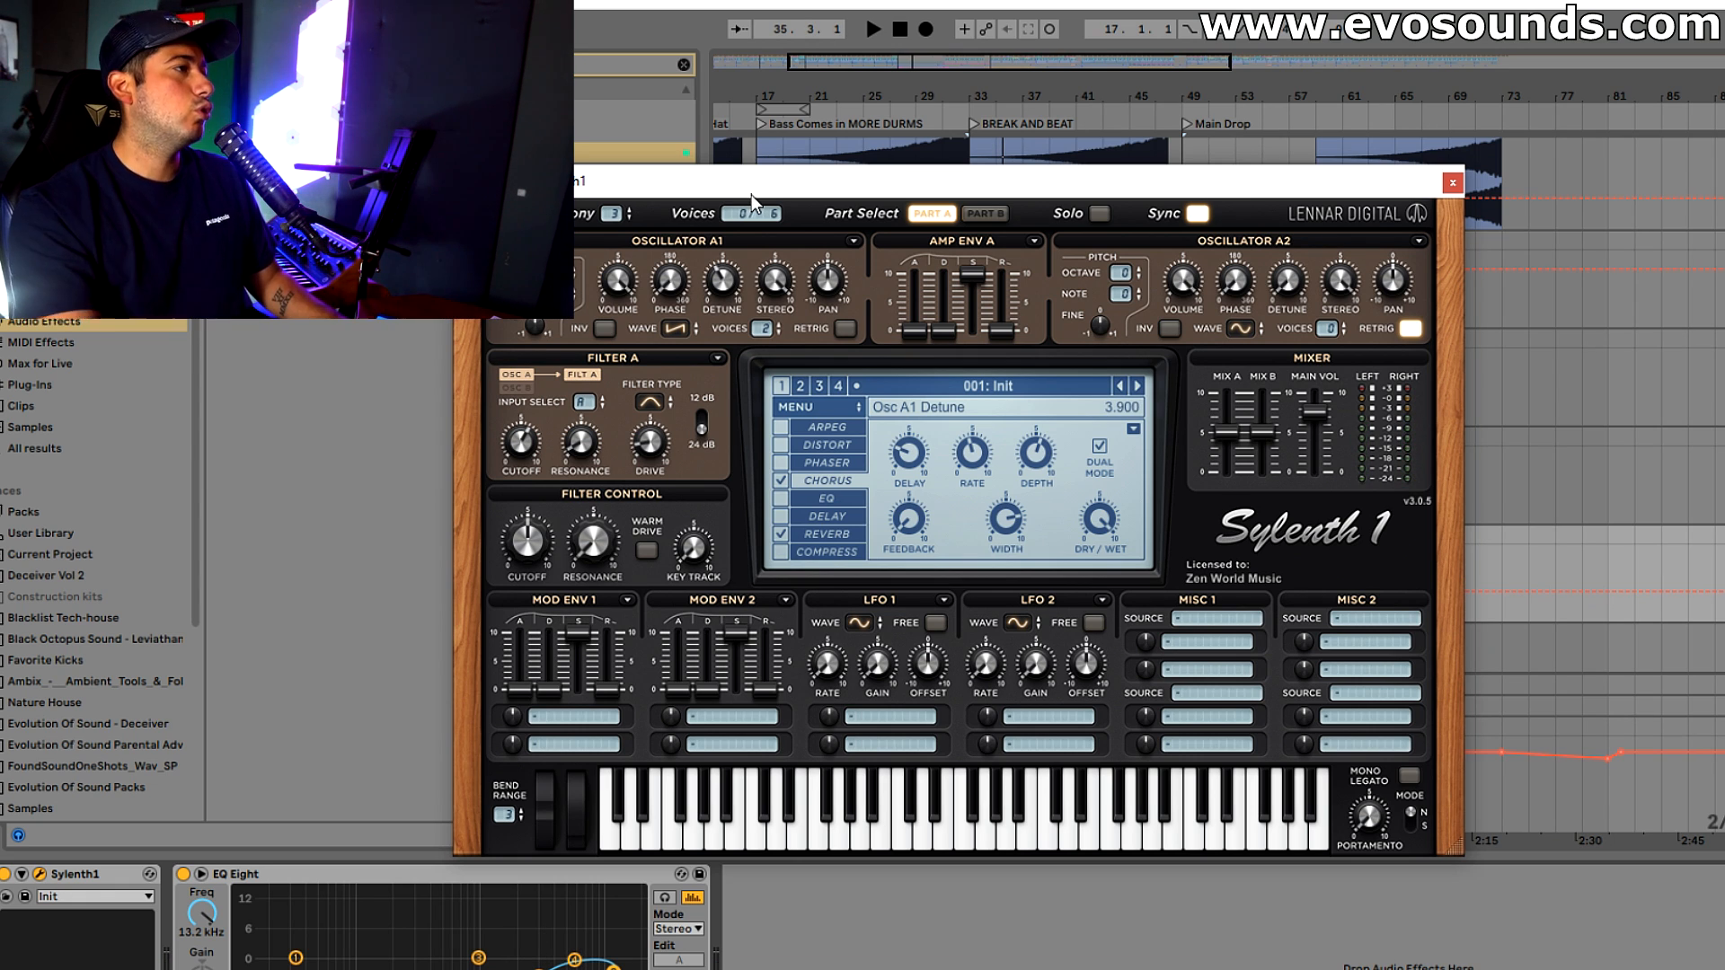
# Set Oscillators A1 and A2 to 1 voice each, switch A2 to a saw wave and fine-tune A2 to 0.080 during brief playback
pyautogui.moveTo(763, 329); pyautogui.dragTo(746, 370)
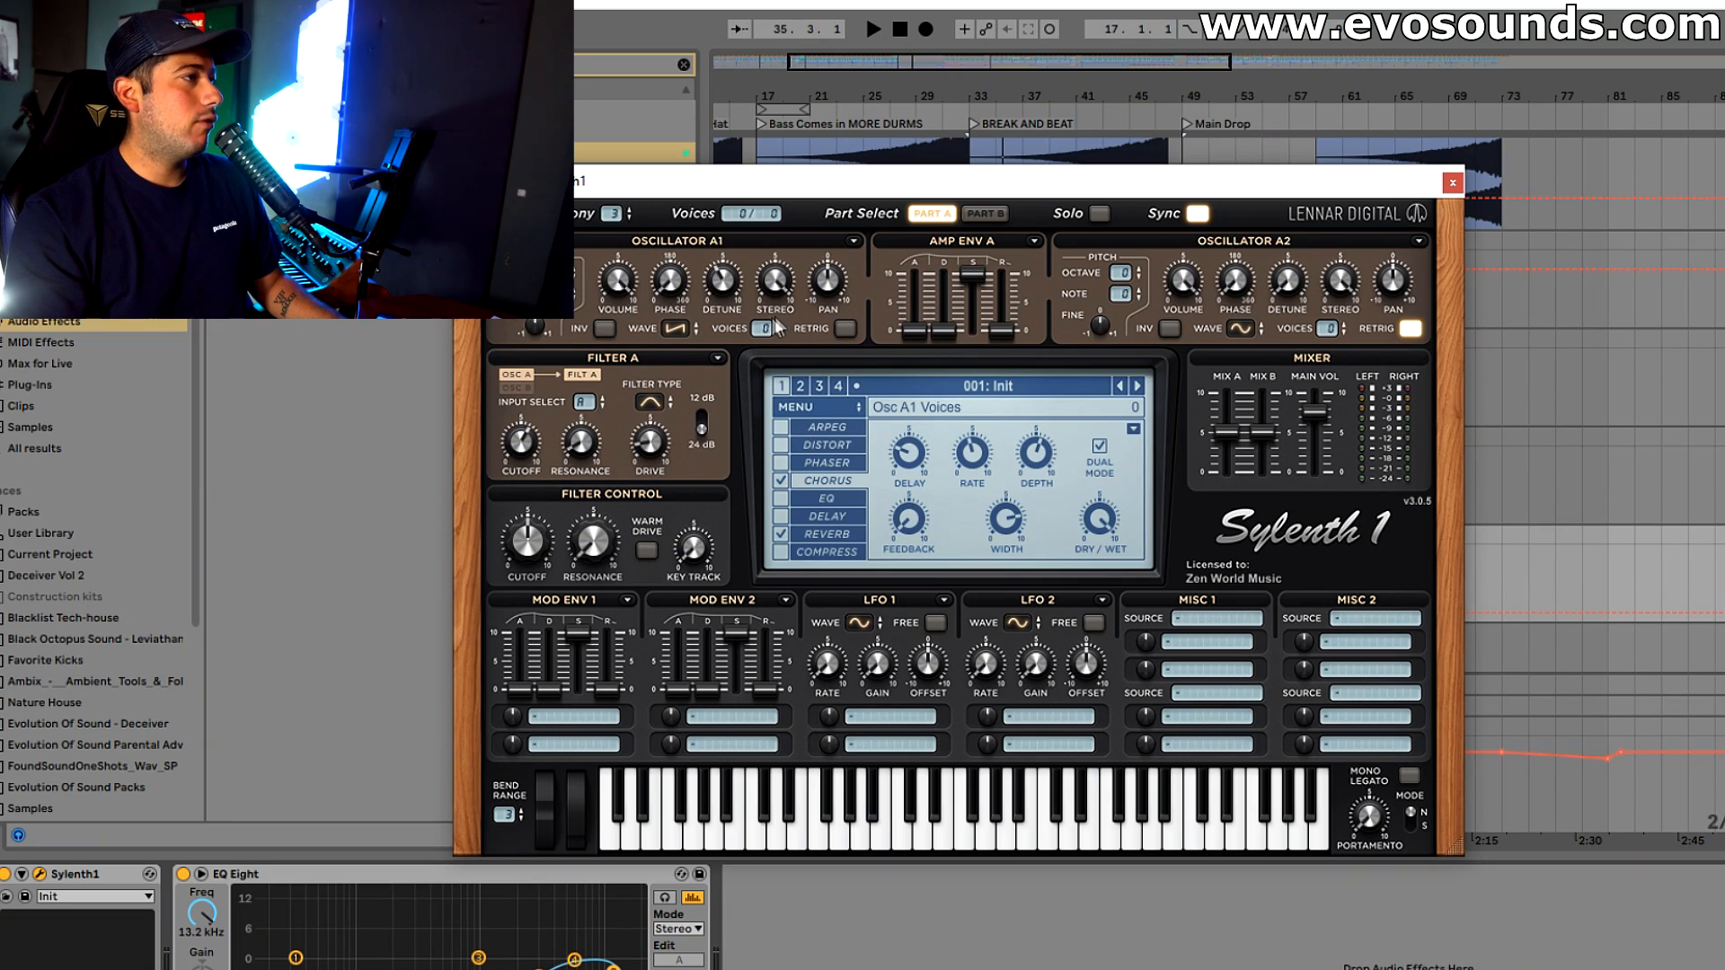
pyautogui.click(1246, 334)
pyautogui.click(1258, 373)
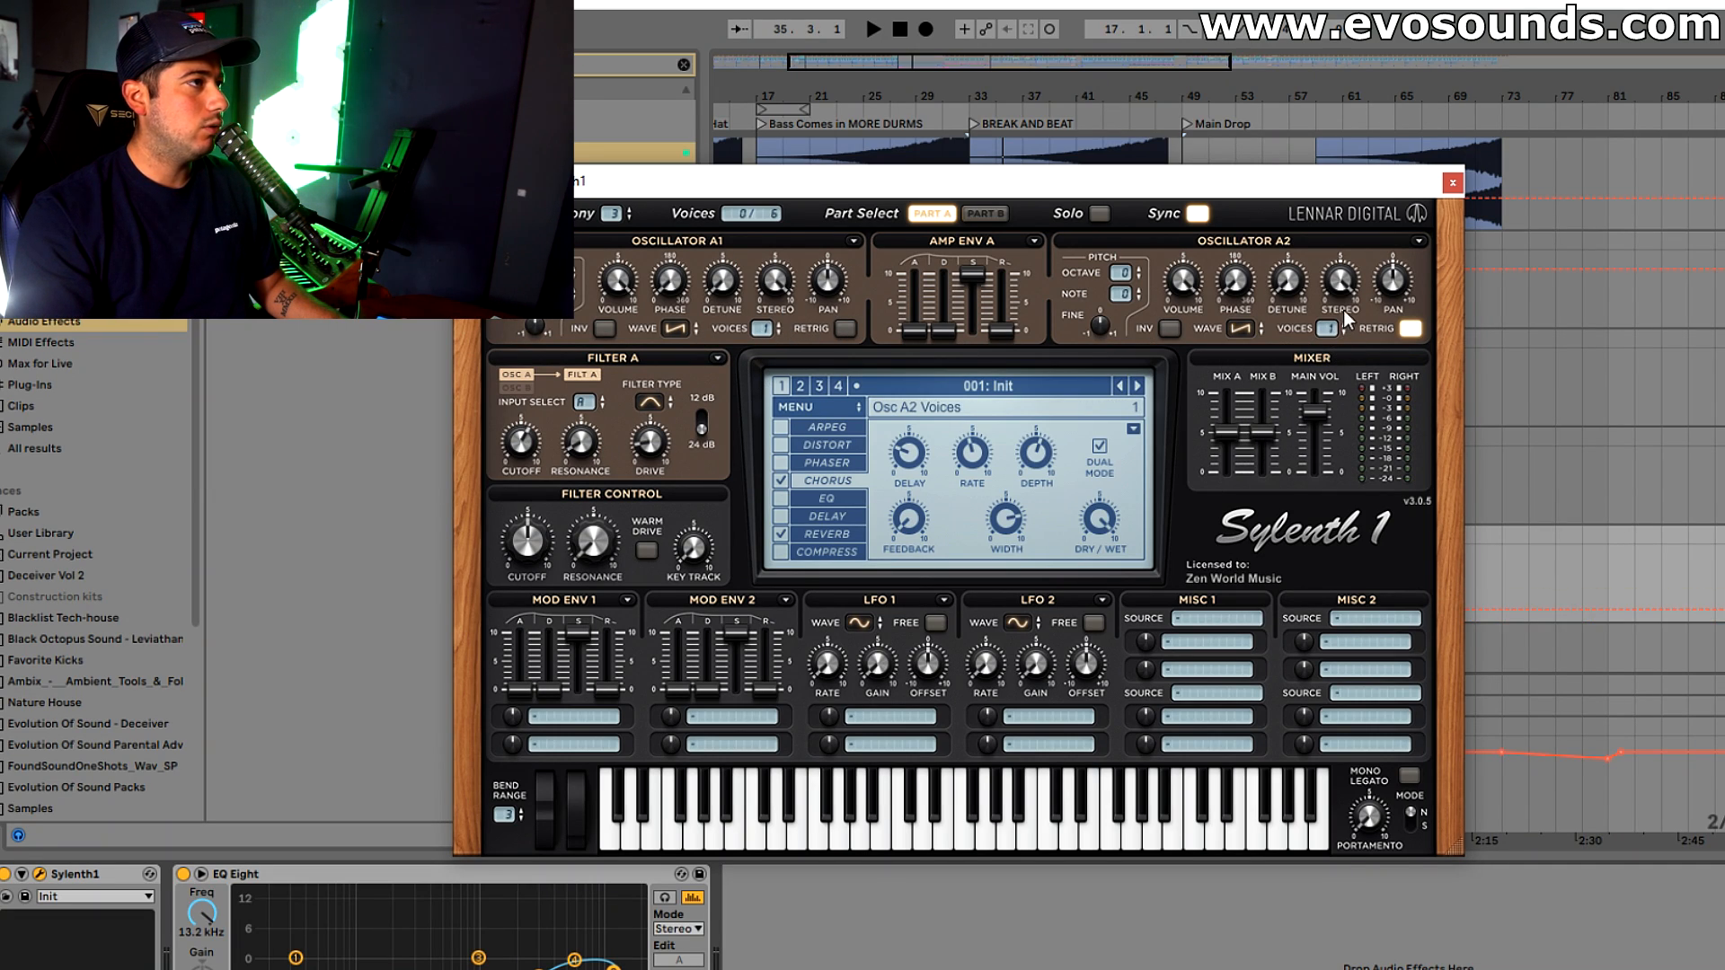
pyautogui.press('space')
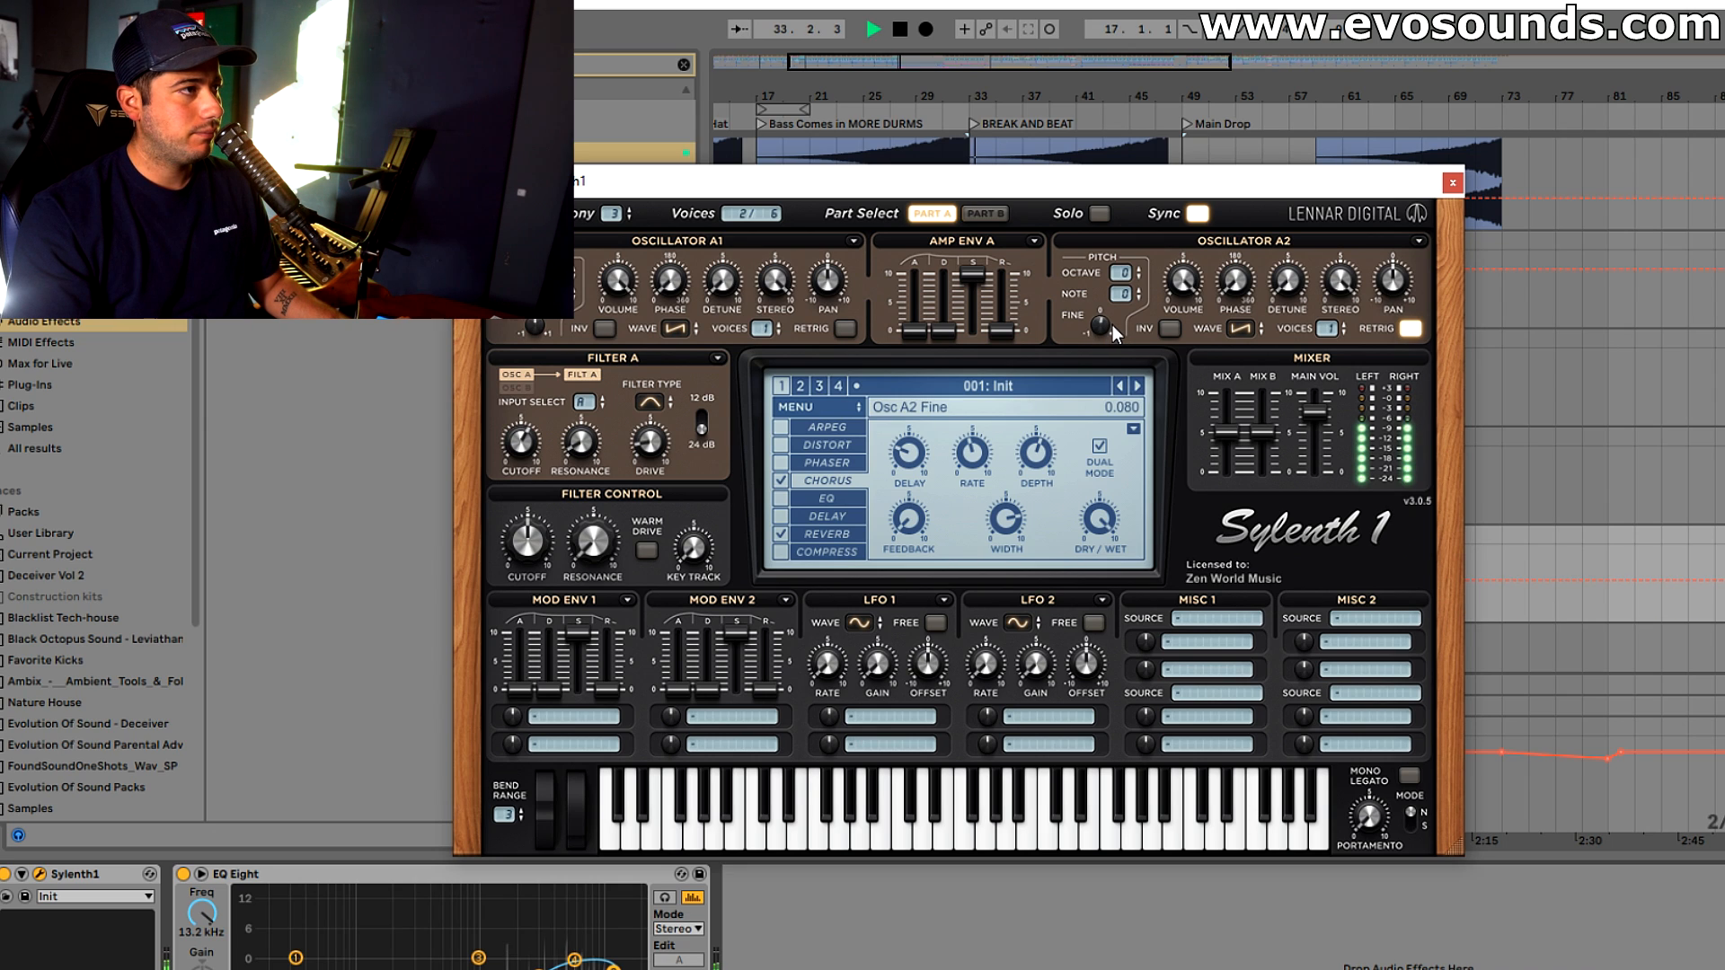
pyautogui.press('space')
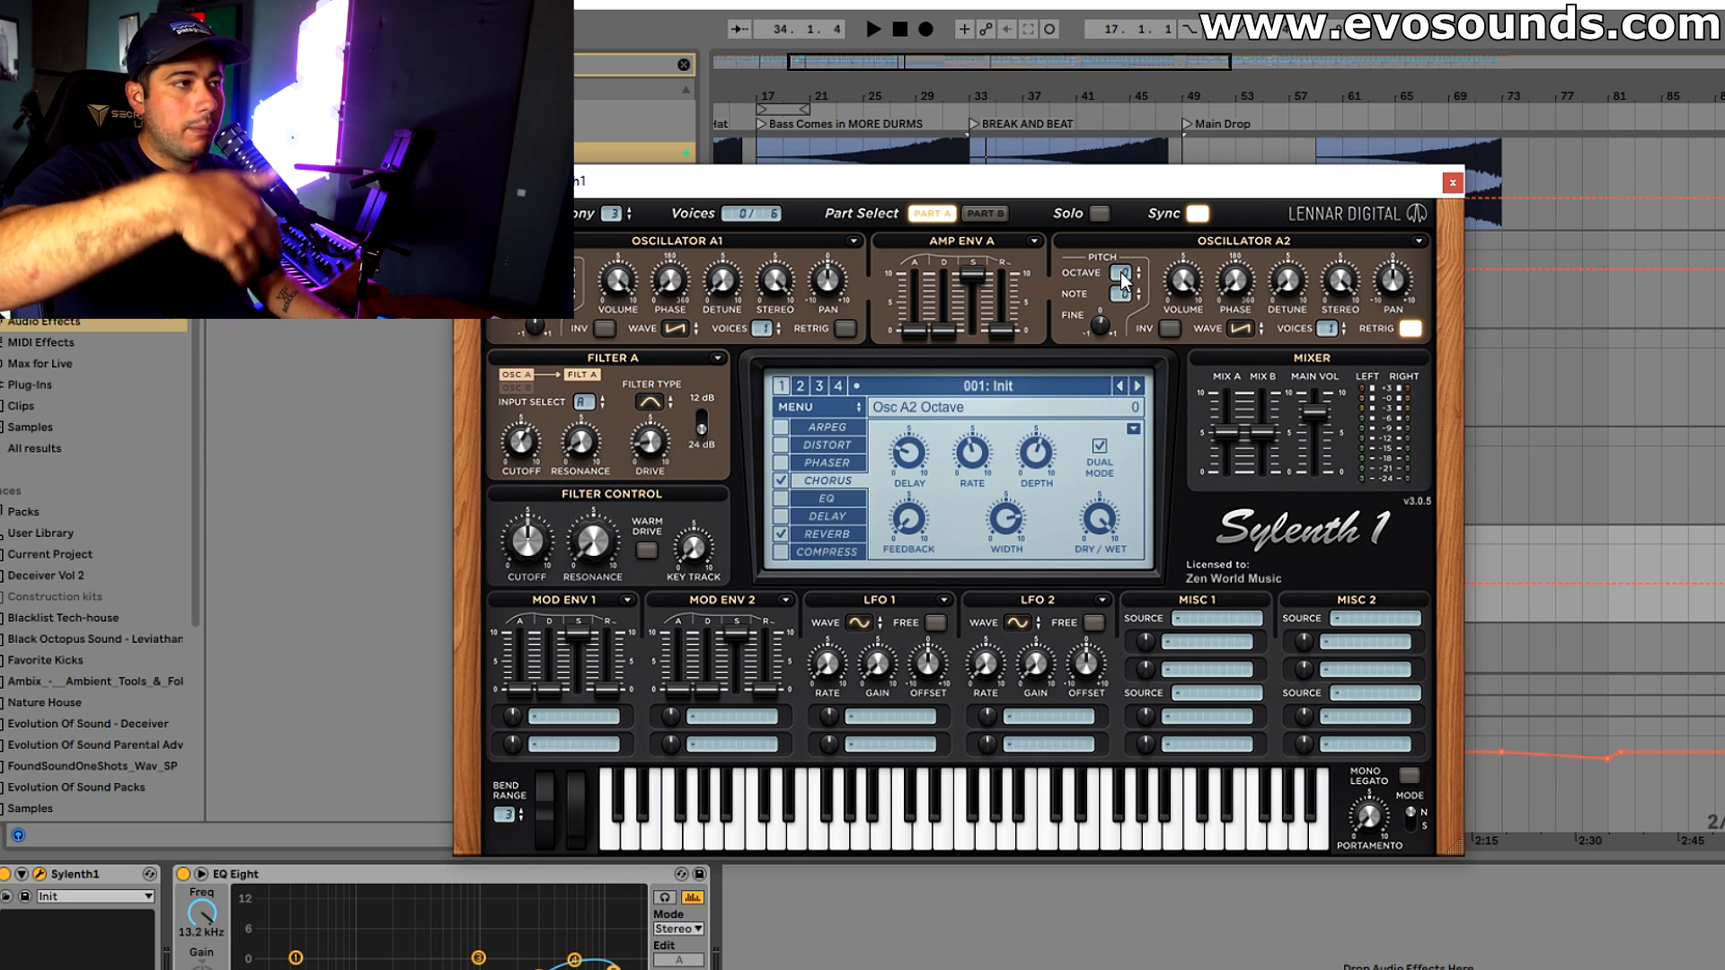
# Play the break and select EQ Eight's 5.50 kHz band for adjustment
pyautogui.press('space')
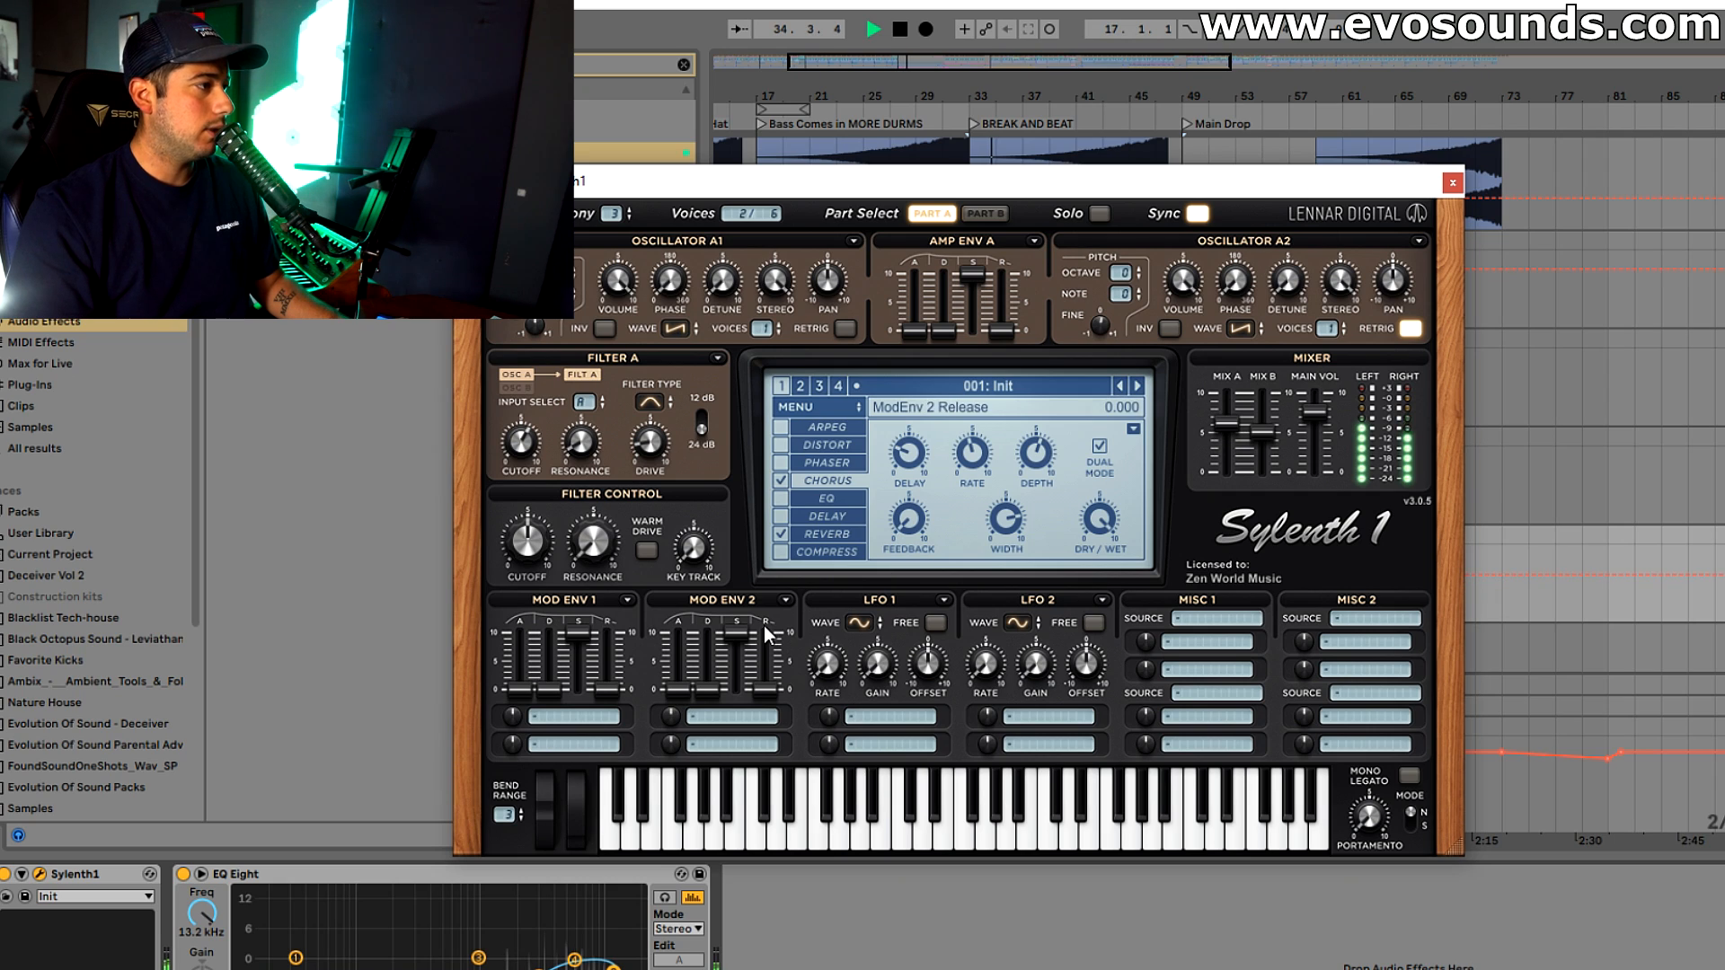
pyautogui.click(574, 961)
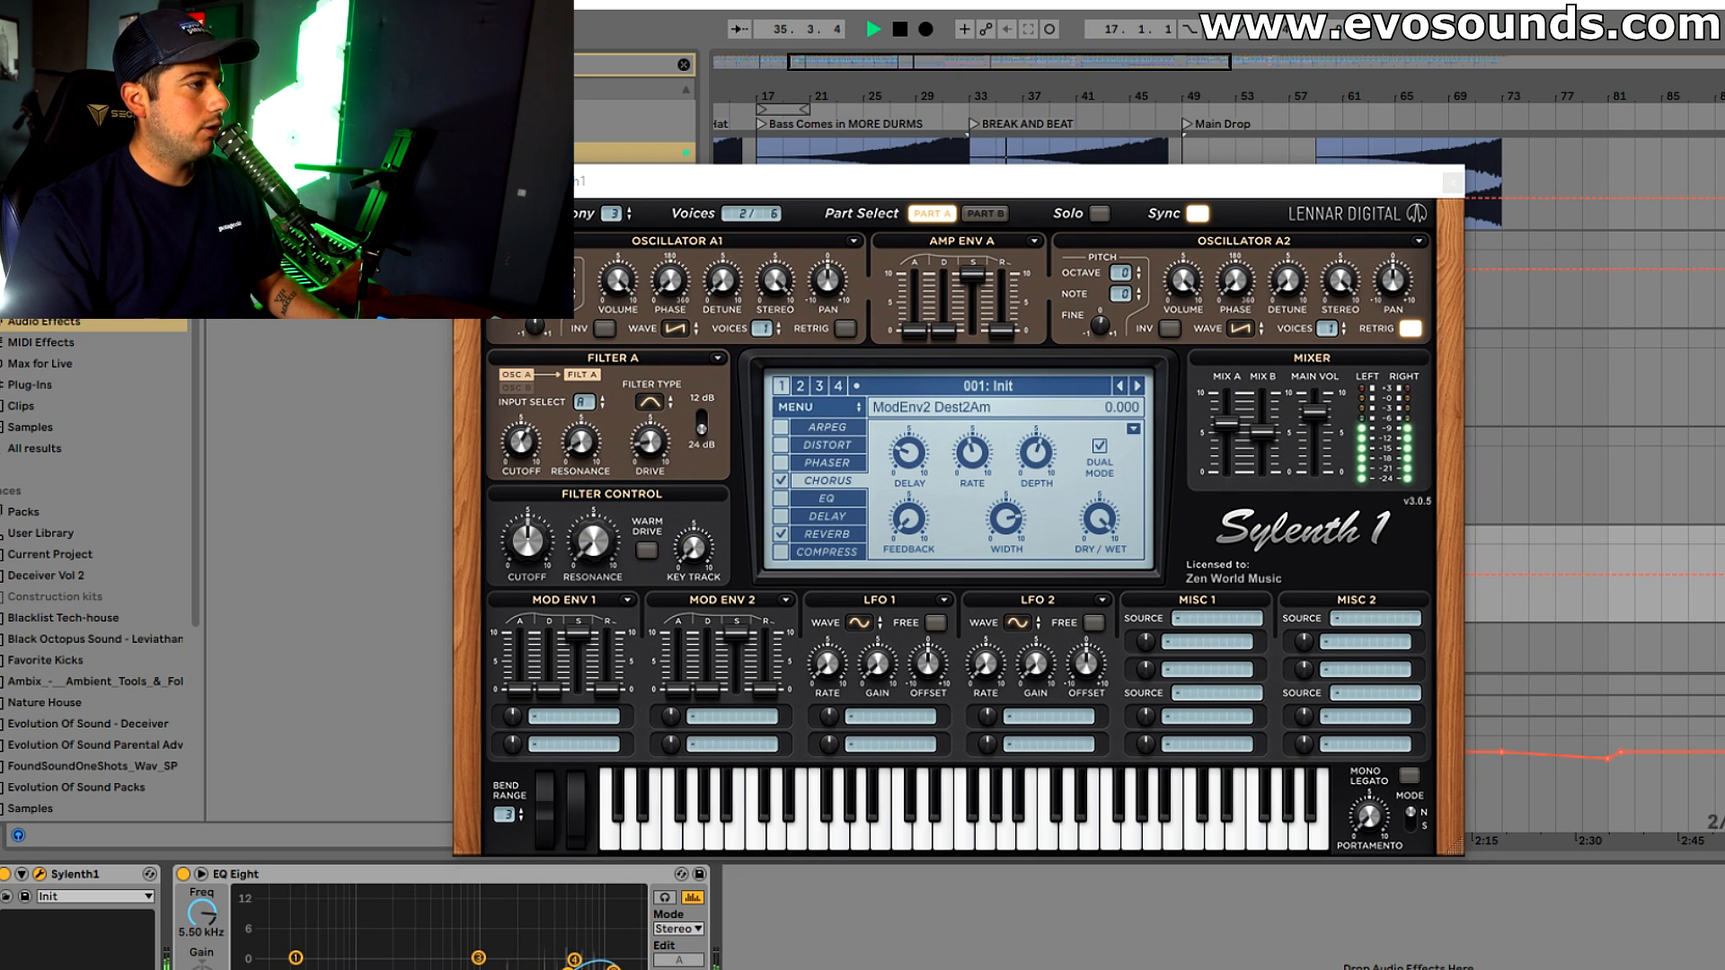
# Raise Oscillator A2's octave to +1 and adjust Filter A's cutoff while the break plays
pyautogui.click(1134, 267)
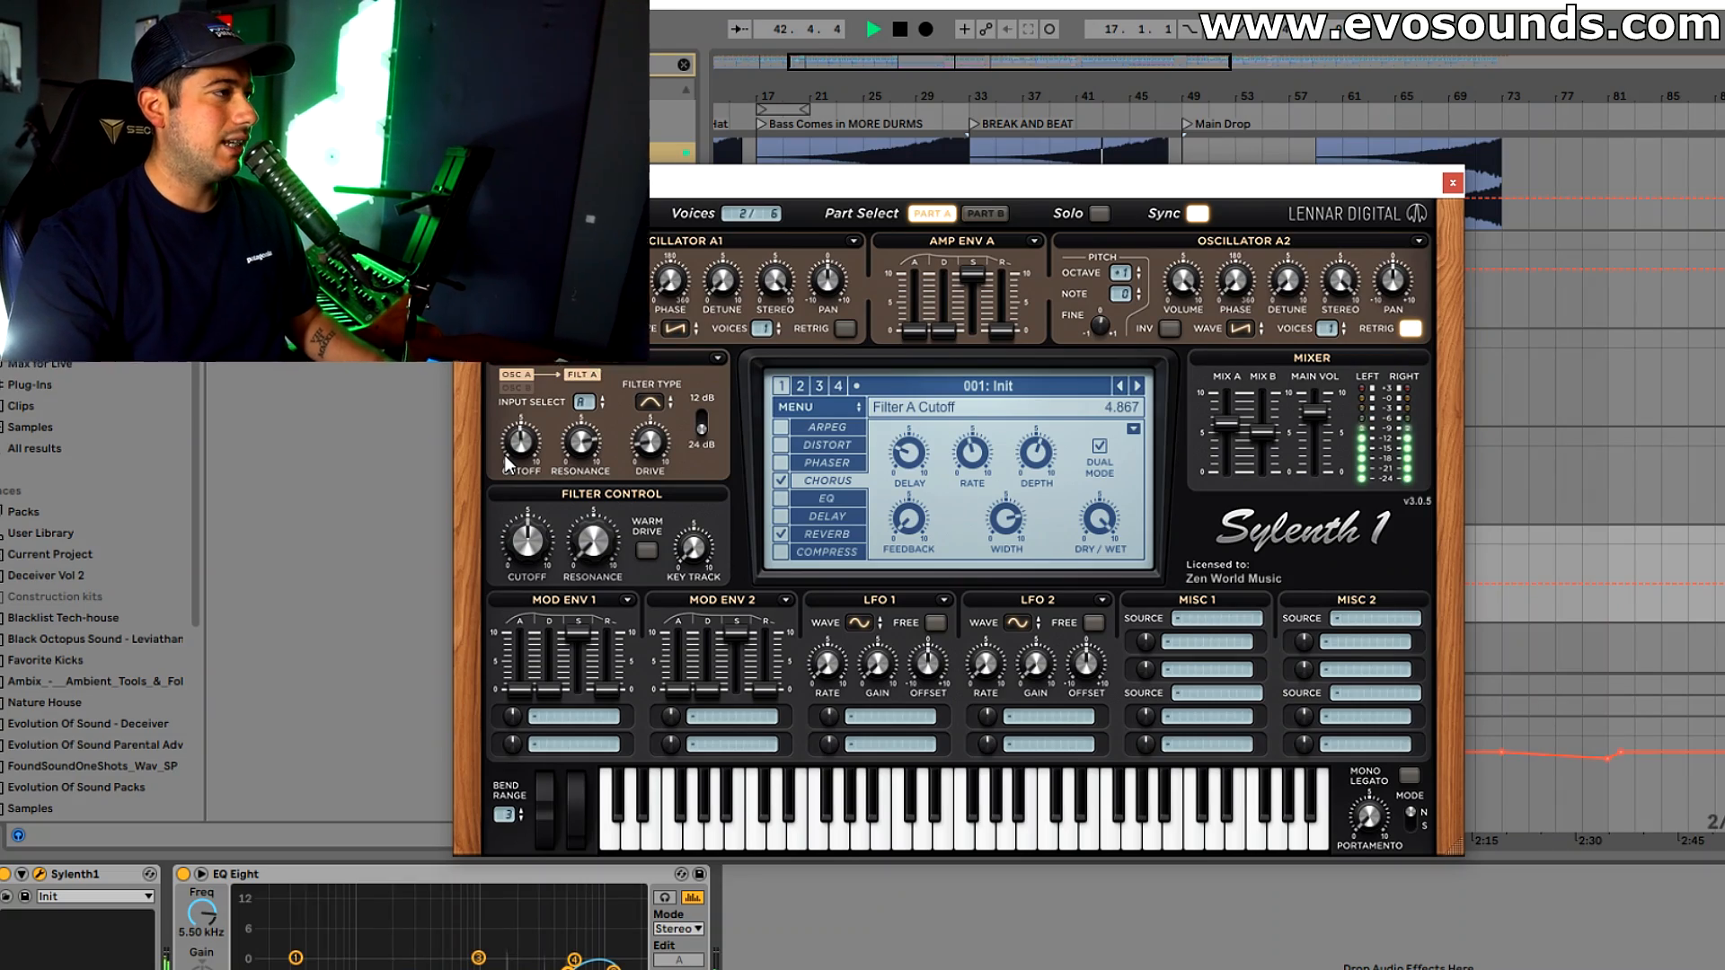
pyautogui.moveTo(504, 455); pyautogui.dragTo(513, 441)
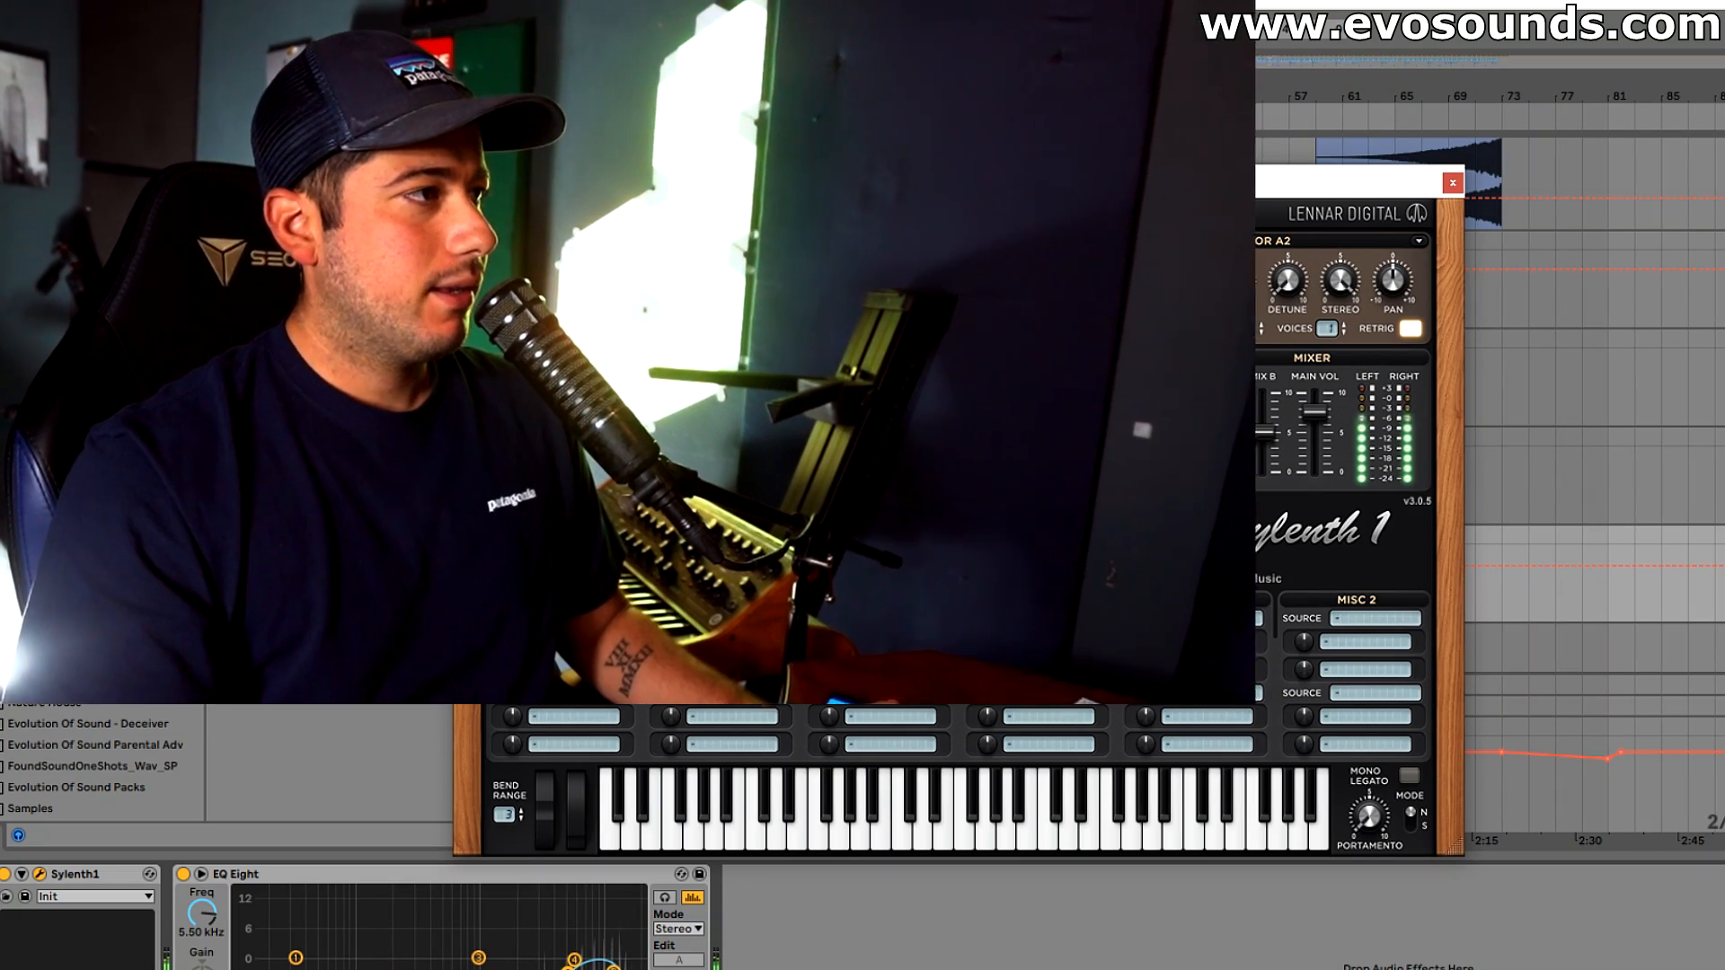